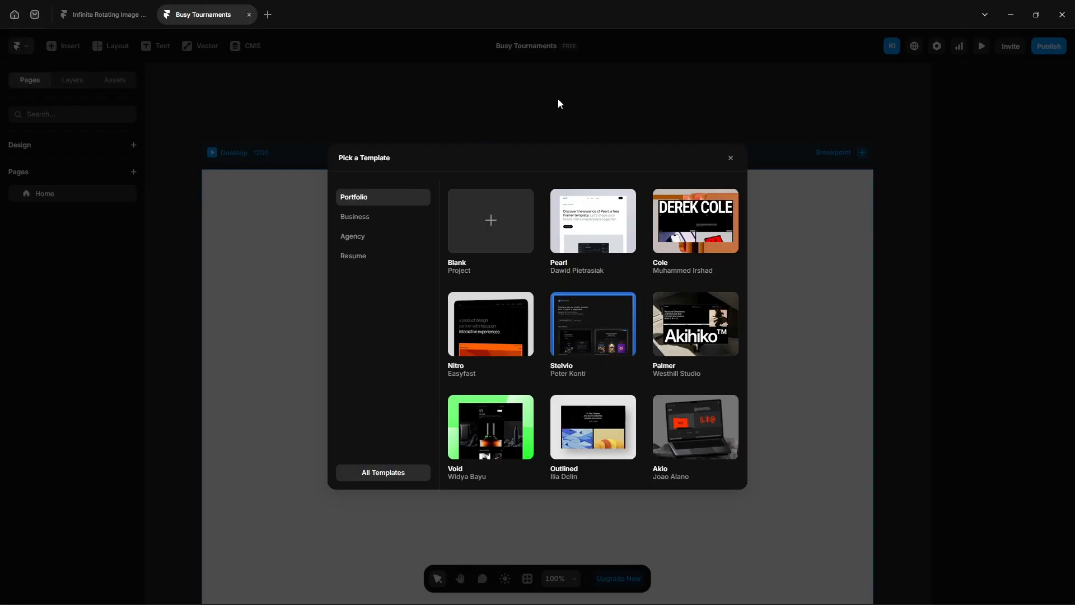
- Dismiss the template picker and add a stack layout to the Desktop breakpoint
{"action": "left_click", "coordinate": [718, 122]}
{"action": "left_click", "coordinate": [73, 81]}
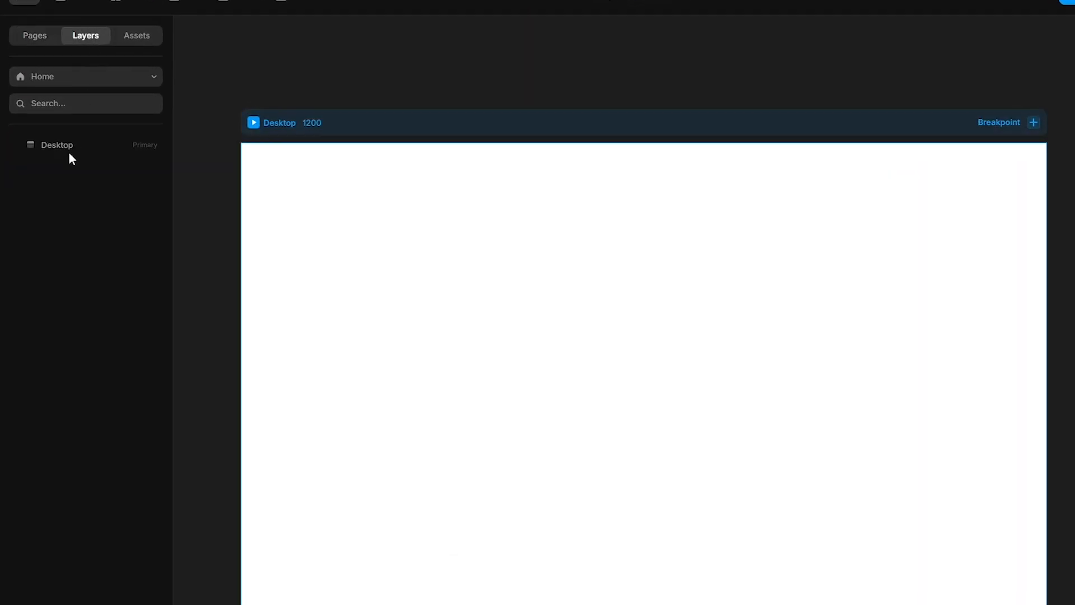
{"action": "left_click", "coordinate": [59, 173]}
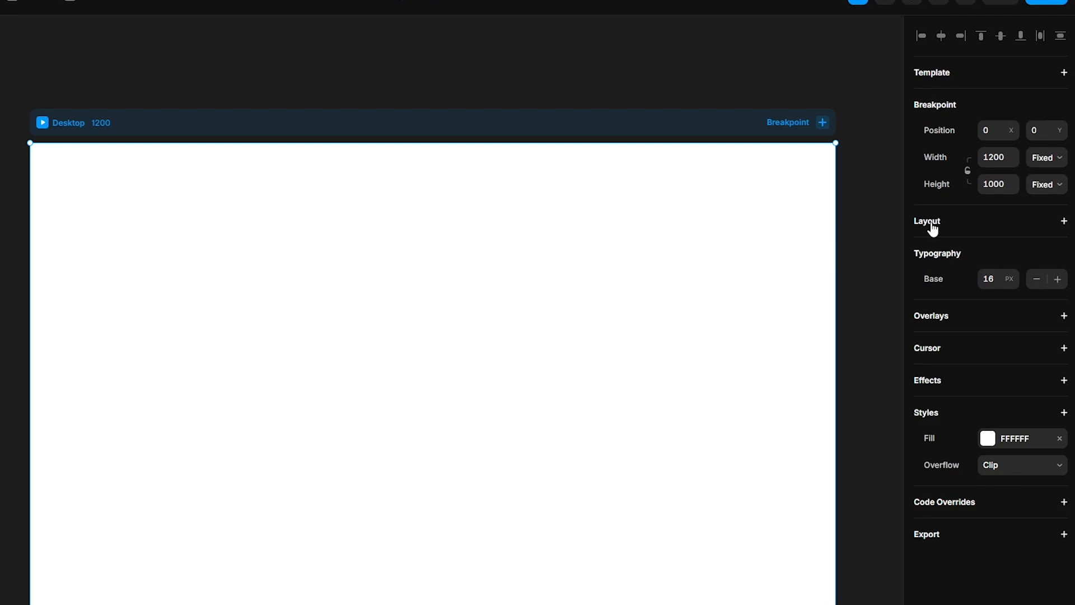
{"action": "left_click", "coordinate": [932, 228]}
- Draw a frame about 547 × 502 on the Desktop breakpoint and size it to Fill width and 100vh viewport height
{"action": "key", "text": "f"}
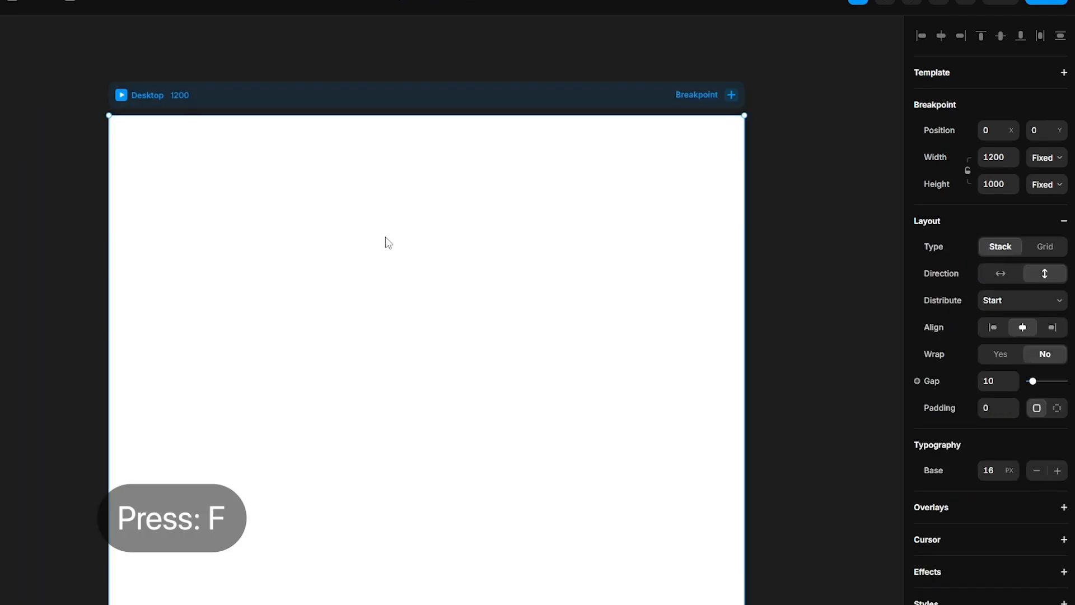
{"action": "left_click_drag", "start_coordinate": [233, 173], "coordinate": [522, 436]}
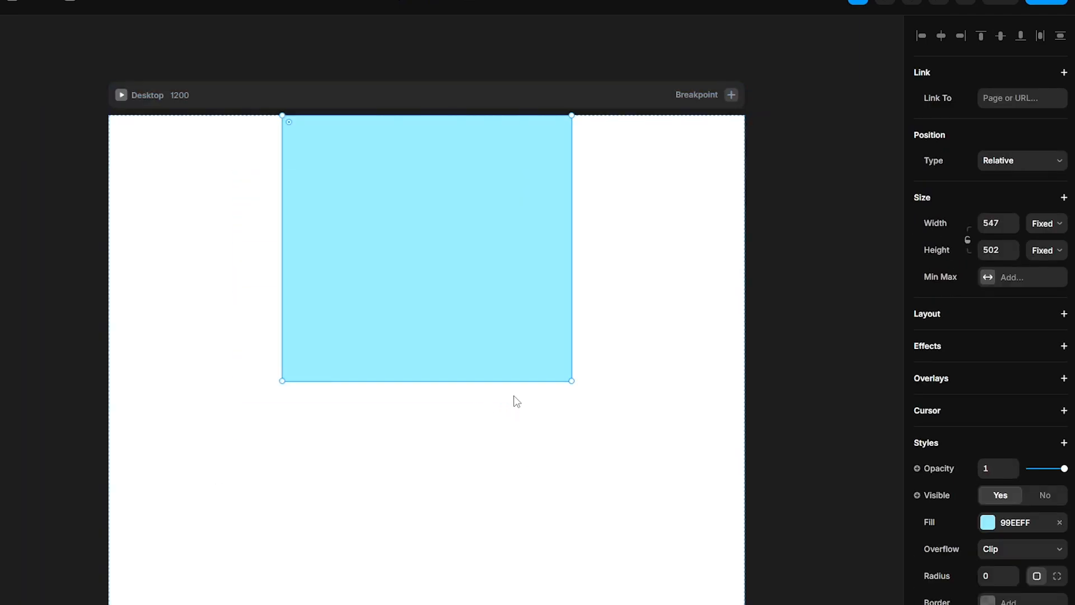
{"action": "left_click", "coordinate": [1046, 223]}
{"action": "left_click", "coordinate": [1037, 275]}
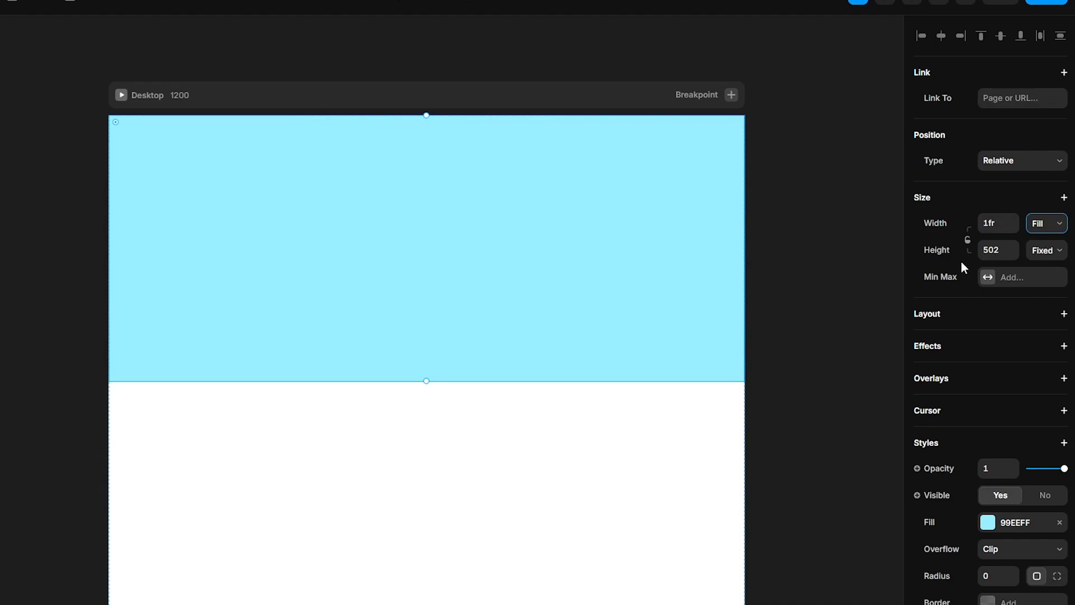
{"action": "left_click", "coordinate": [1047, 249]}
{"action": "left_click", "coordinate": [1045, 332]}
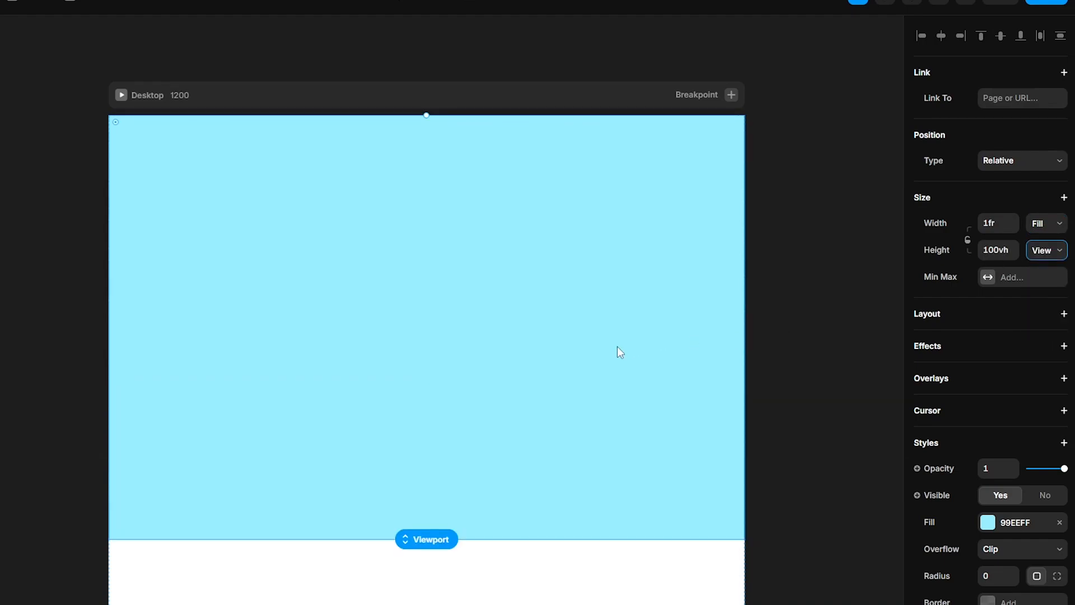
- Add a stack layout to the full-height frame and remove its fill
{"action": "left_click", "coordinate": [926, 313]}
{"action": "scroll", "coordinate": [953, 396], "scroll_direction": "down", "scroll_amount": 5}
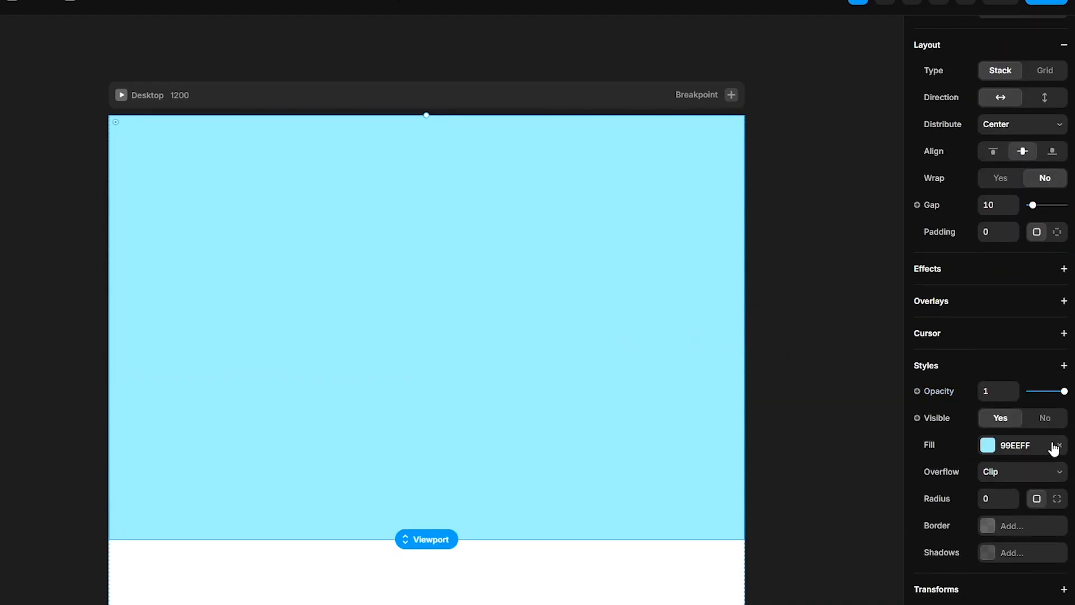
{"action": "left_click", "coordinate": [1055, 446]}
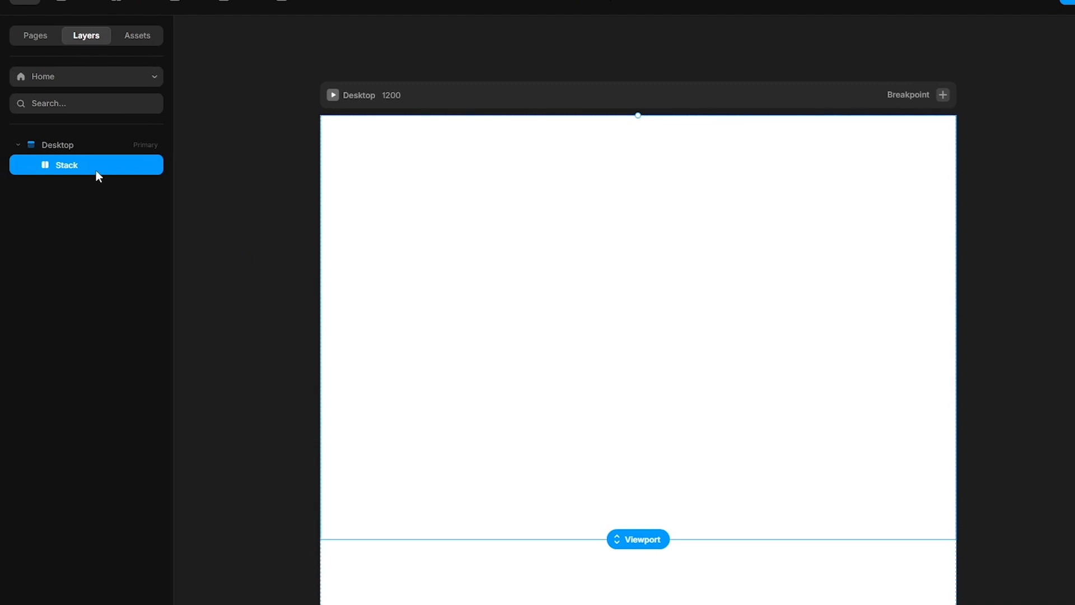
- Rename the stack layer as Container
{"action": "double_click", "coordinate": [96, 171]}
{"action": "type", "text": "Container"}
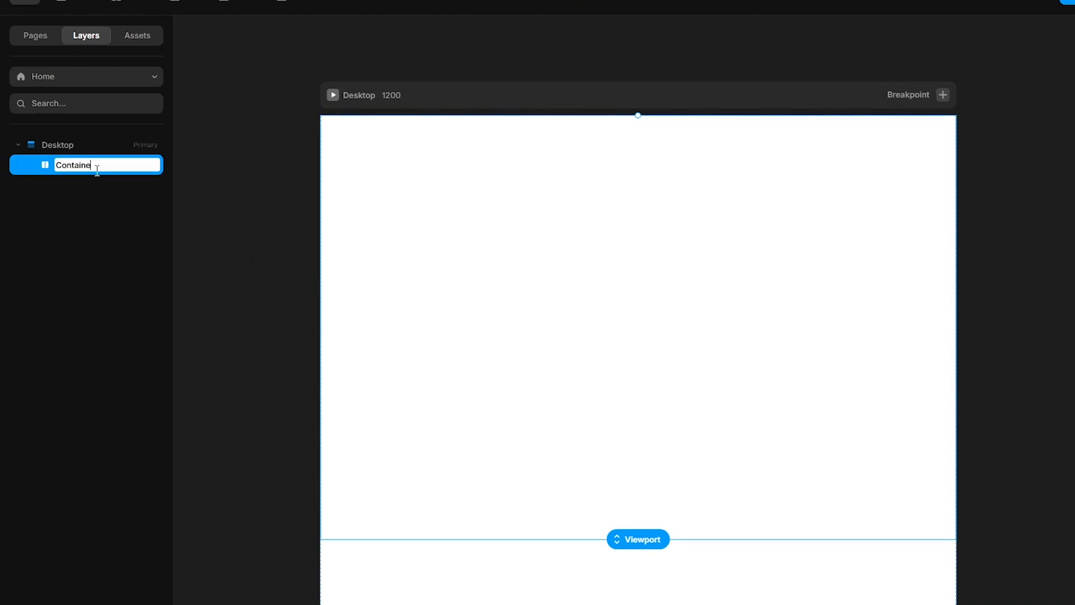
{"action": "key", "text": "Return"}
- Add a text layer reading "Orbit" inside the Container
{"action": "key", "text": "t"}
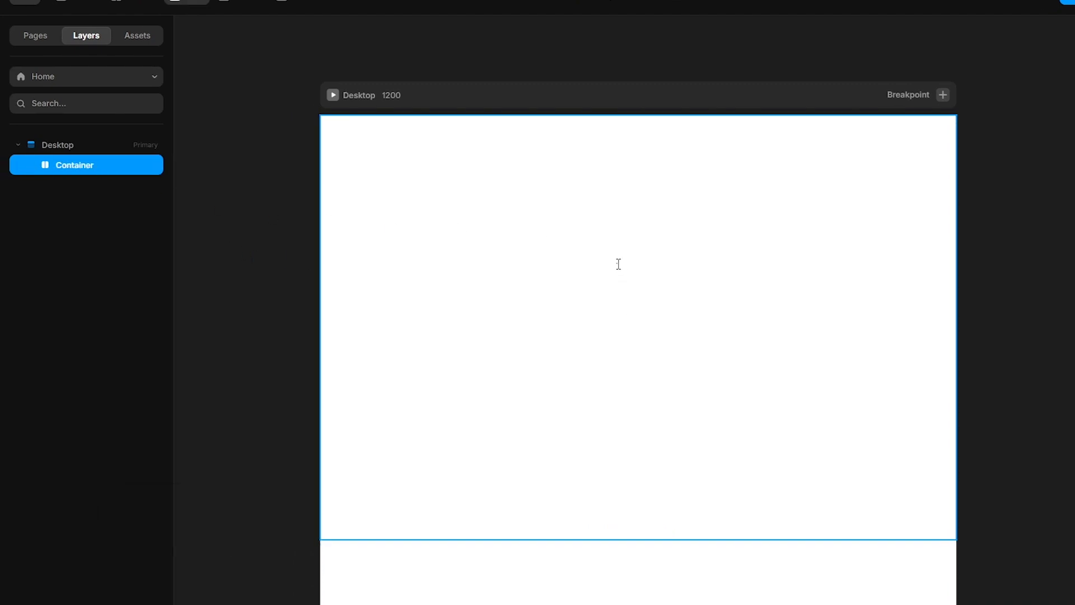
{"action": "left_click", "coordinate": [608, 317]}
{"action": "type", "text": "Orbit"}
- Style the Orbit text with Semibold weight, size 22 px and letter spacing -0.03 em
{"action": "key", "text": "ctrl+a"}
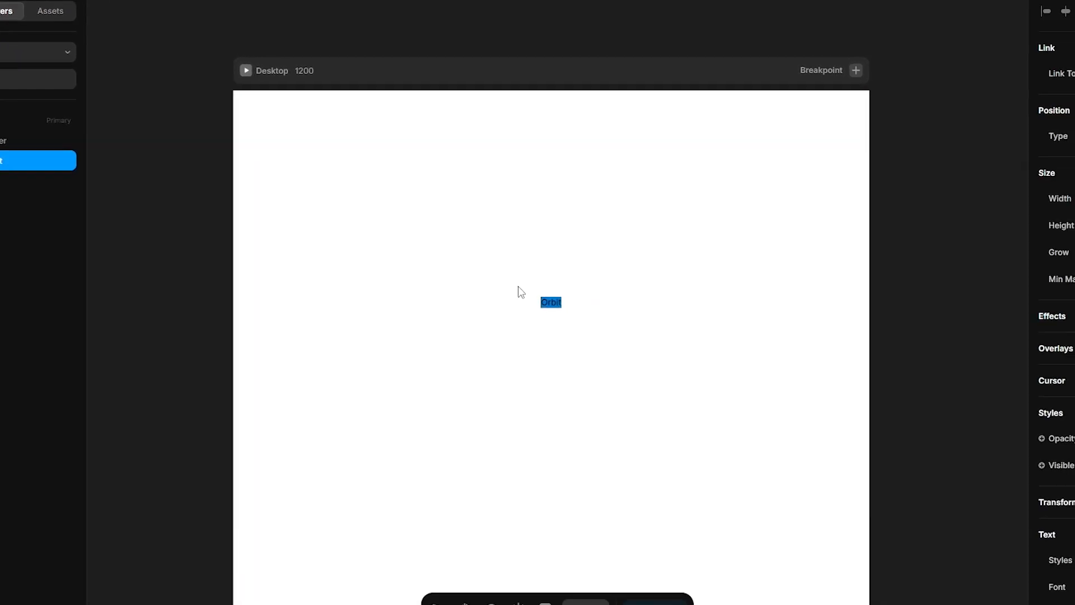
{"action": "scroll", "coordinate": [967, 472], "scroll_direction": "down", "scroll_amount": 3}
{"action": "left_click", "coordinate": [995, 445]}
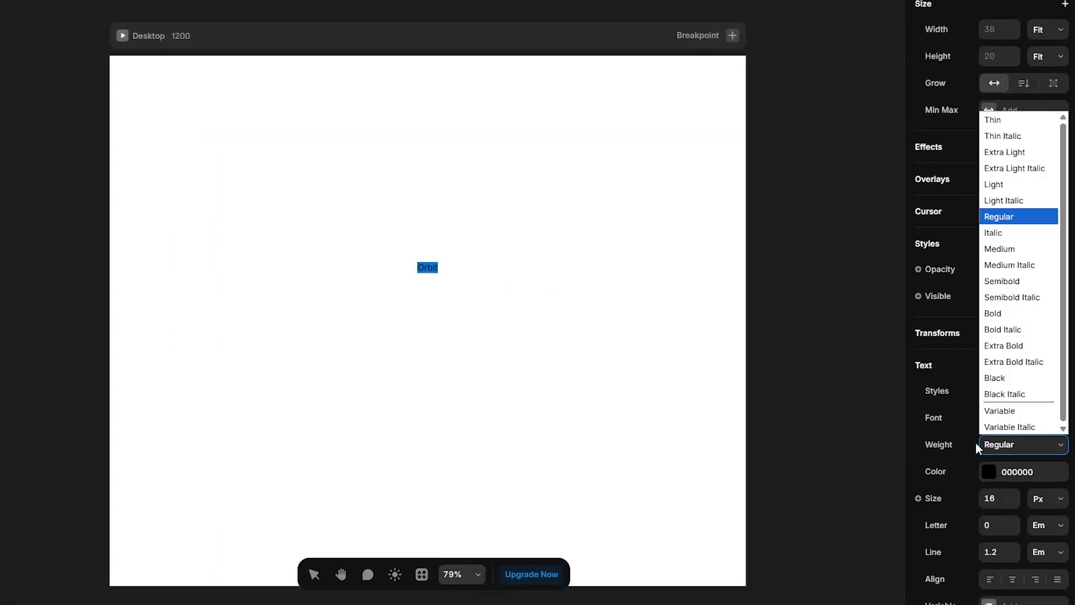
{"action": "left_click", "coordinate": [1001, 281]}
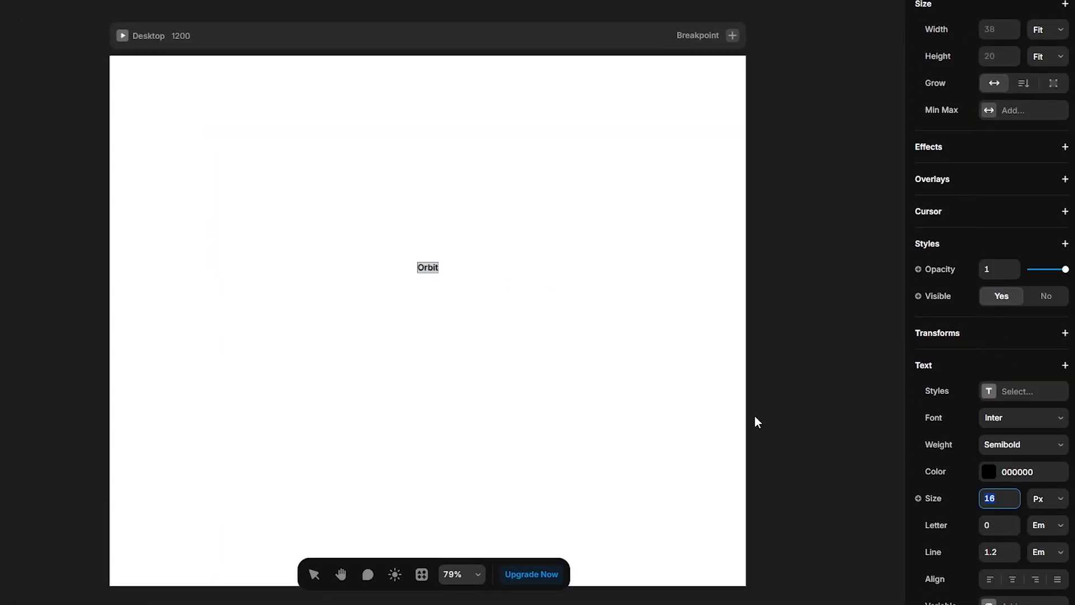
{"action": "type", "text": "22"}
{"action": "key", "text": "Tab"}
{"action": "type", "text": "-0.03"}
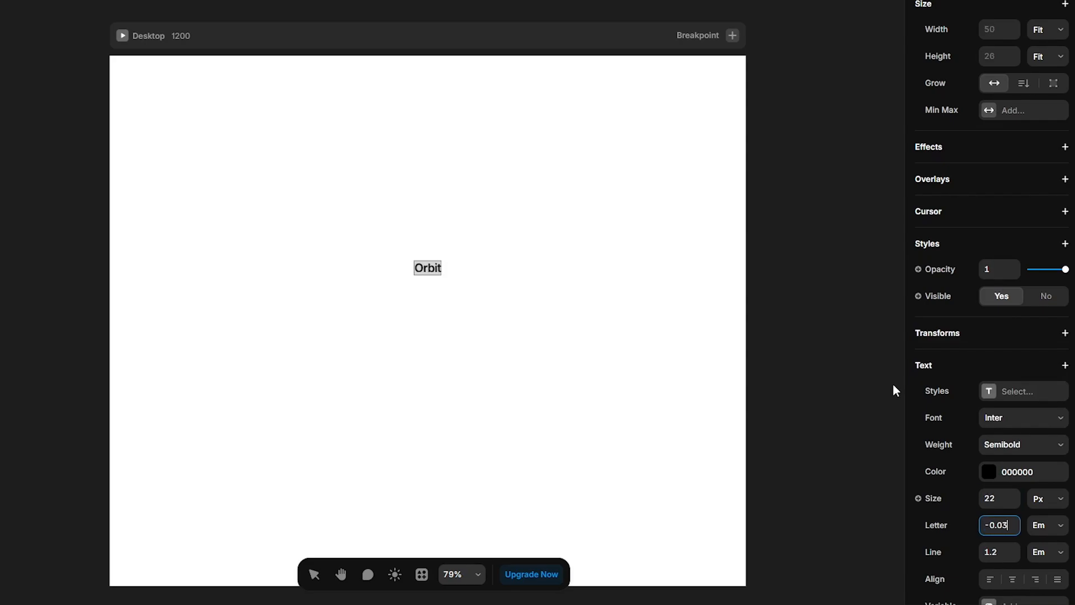
{"action": "left_click", "coordinate": [893, 385]}
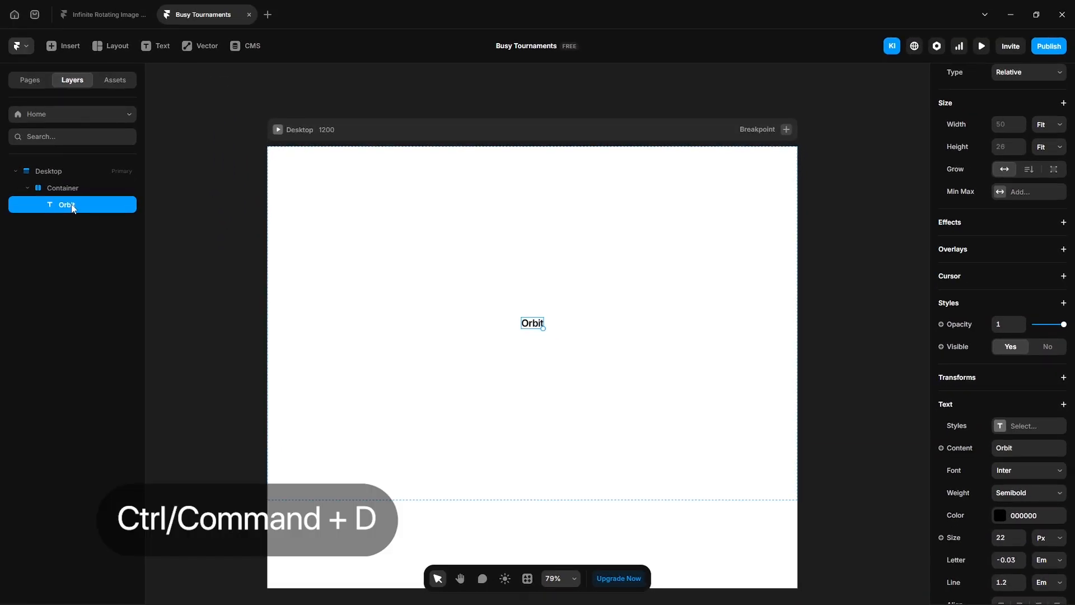
- Duplicate the Orbit text and make the copy read "A circle of endless ideas" in Regular weight at 80 px
{"action": "key", "text": "ctrl+d"}
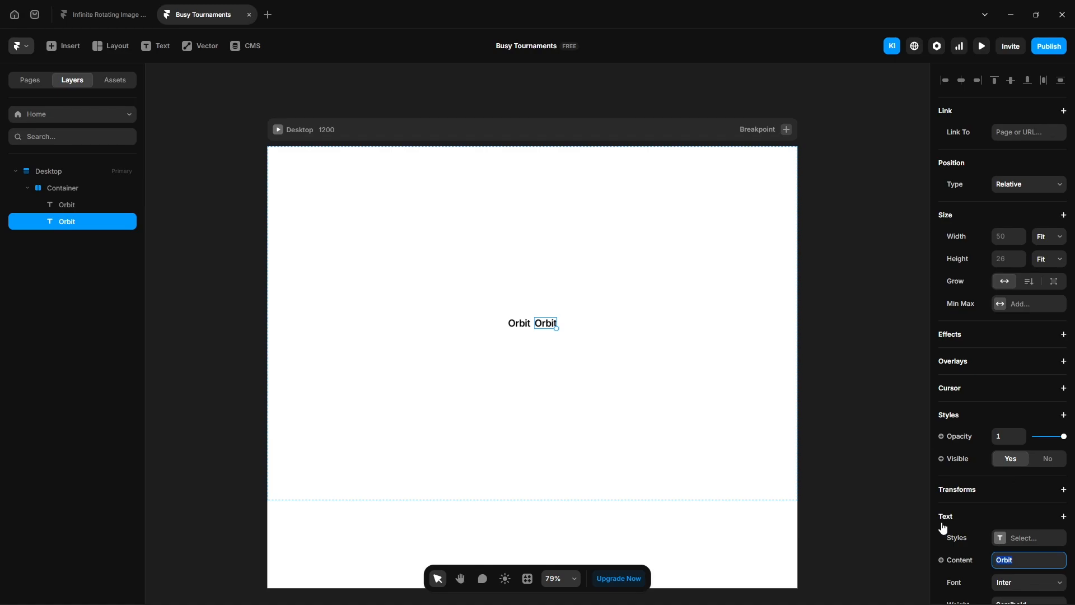
{"action": "type", "text": "A circle of endless ideas"}
{"action": "scroll", "coordinate": [997, 536], "scroll_direction": "down", "scroll_amount": 3}
{"action": "left_click", "coordinate": [1028, 437]}
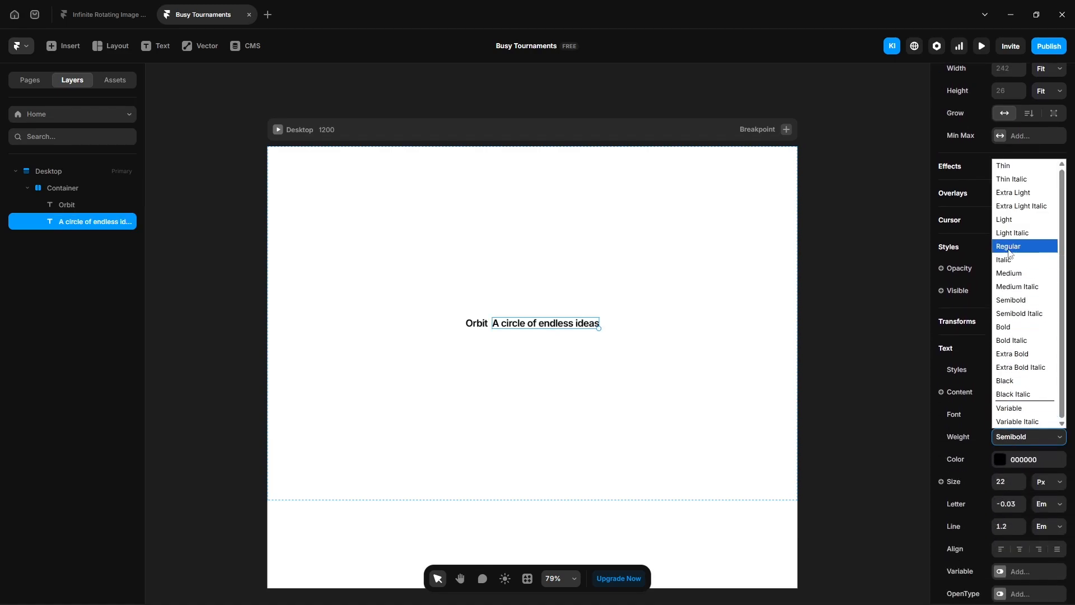
{"action": "left_click", "coordinate": [1007, 246]}
{"action": "left_click_drag", "start_coordinate": [1011, 481], "coordinate": [913, 466]}
{"action": "type", "text": "80"}
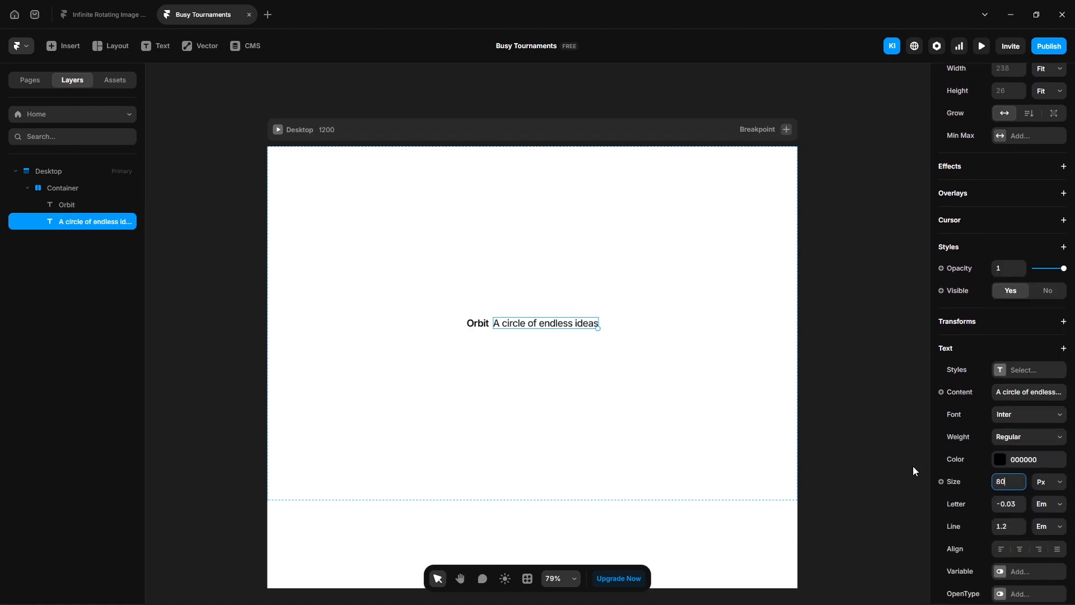
{"action": "key", "text": "Return"}
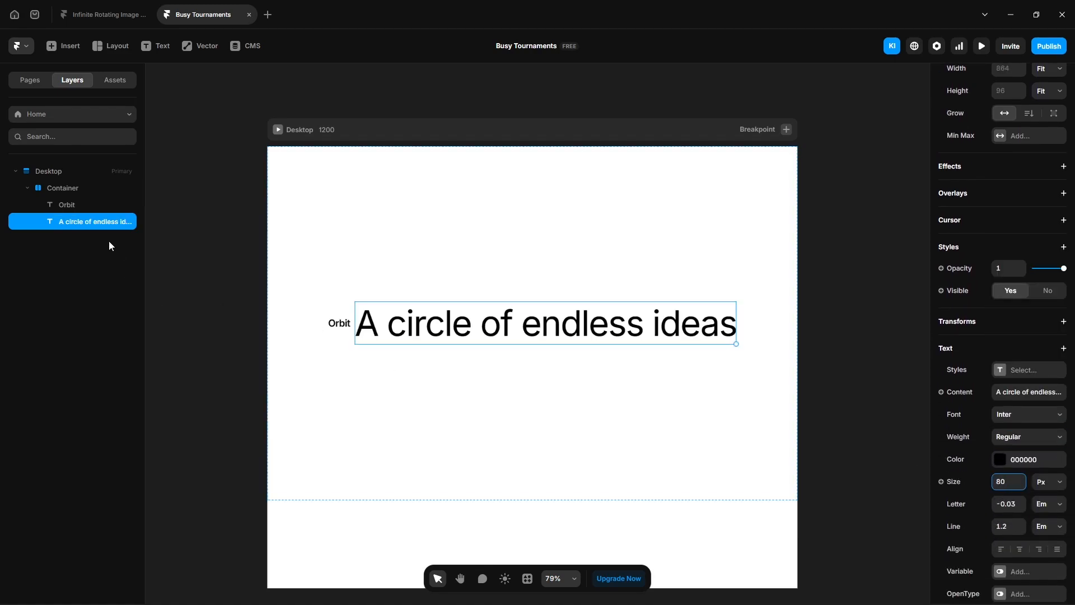
- Wrap the Orbit and heading texts in a new stack named "Text and button"
{"action": "left_click", "coordinate": [88, 206], "text": "shift"}
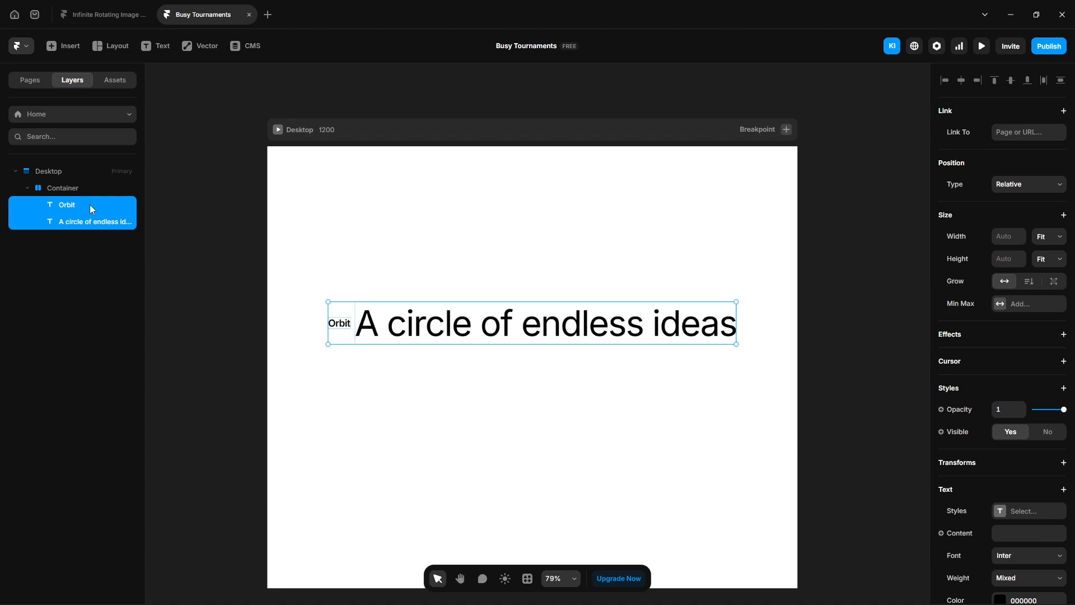
{"action": "key", "text": "ctrl+alt+Return"}
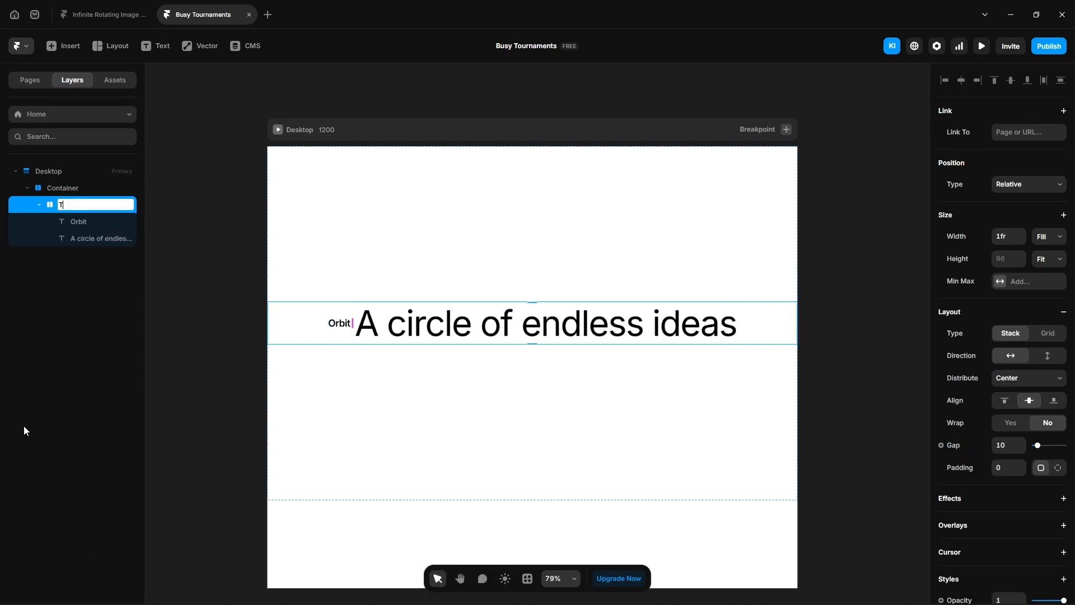
{"action": "type", "text": "Text and button"}
{"action": "key", "text": "Return"}
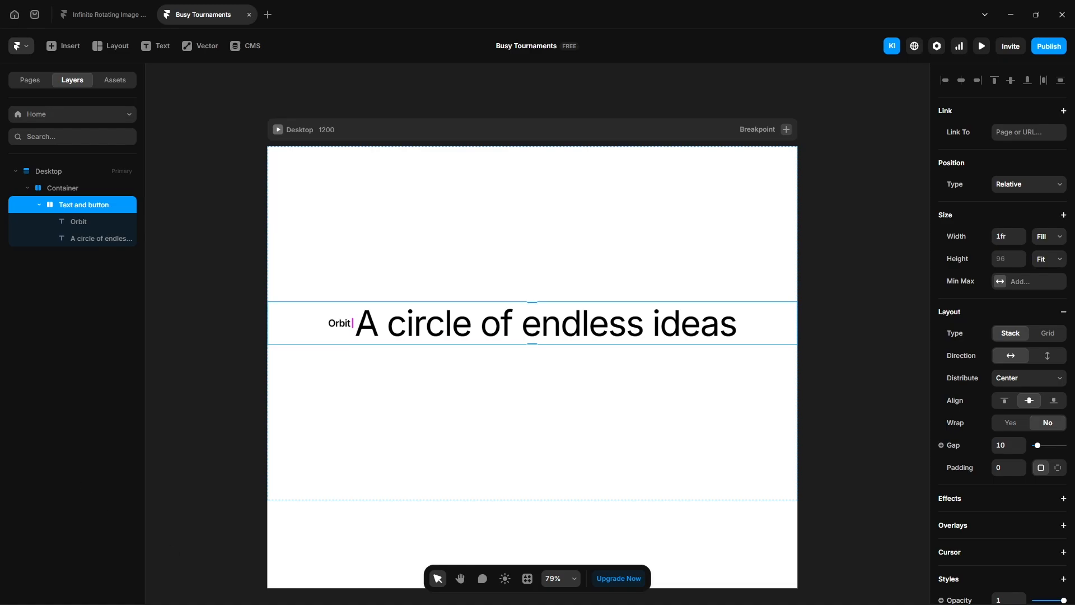
- Make the Text and button stack vertical and give it a maximum width of 500
{"action": "left_click", "coordinate": [1047, 355]}
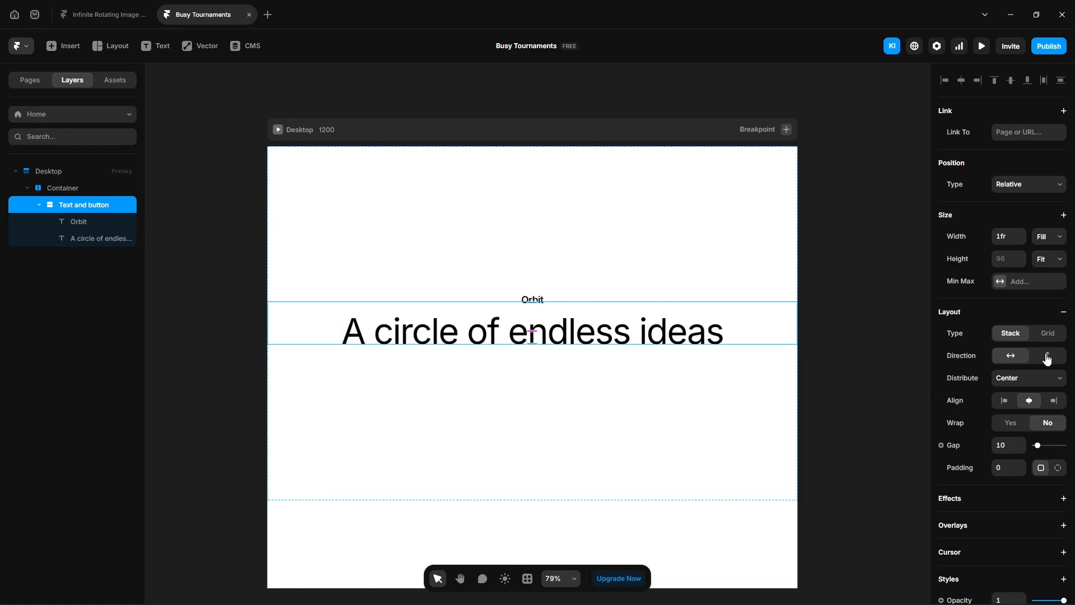
{"action": "left_click", "coordinate": [960, 281]}
{"action": "left_click", "coordinate": [937, 312]}
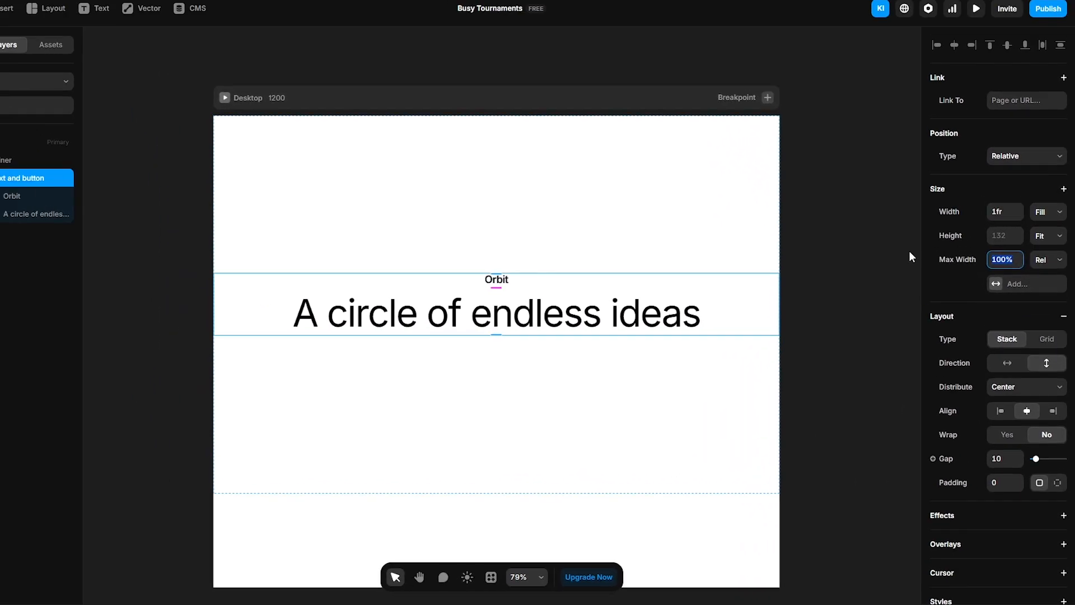
{"action": "type", "text": "500"}
{"action": "key", "text": "Return"}
- Set both text layers in the Text and button stack to Fill width and center their text alignment
{"action": "left_click", "coordinate": [22, 202]}
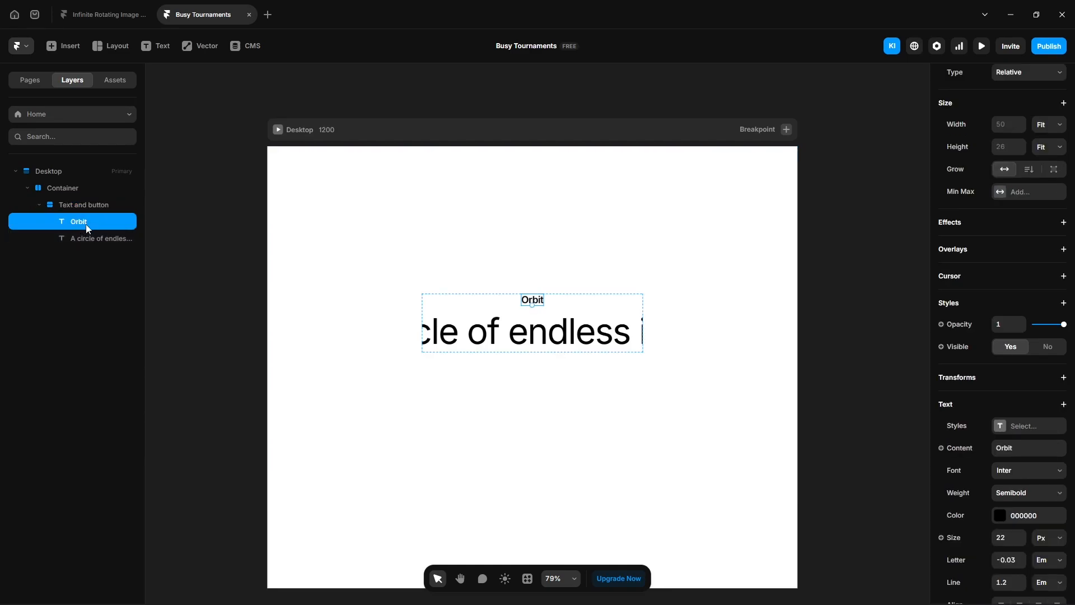
{"action": "left_click", "coordinate": [98, 239], "text": "shift"}
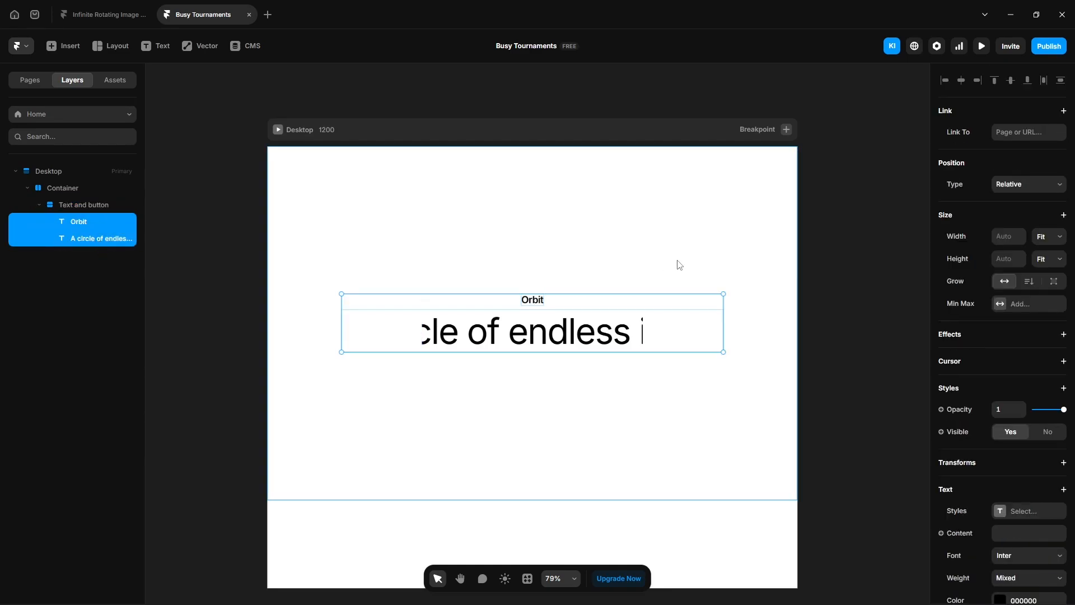
{"action": "left_click", "coordinate": [1037, 240]}
{"action": "left_click", "coordinate": [1045, 277]}
{"action": "scroll", "coordinate": [1000, 473], "scroll_direction": "down", "scroll_amount": 3}
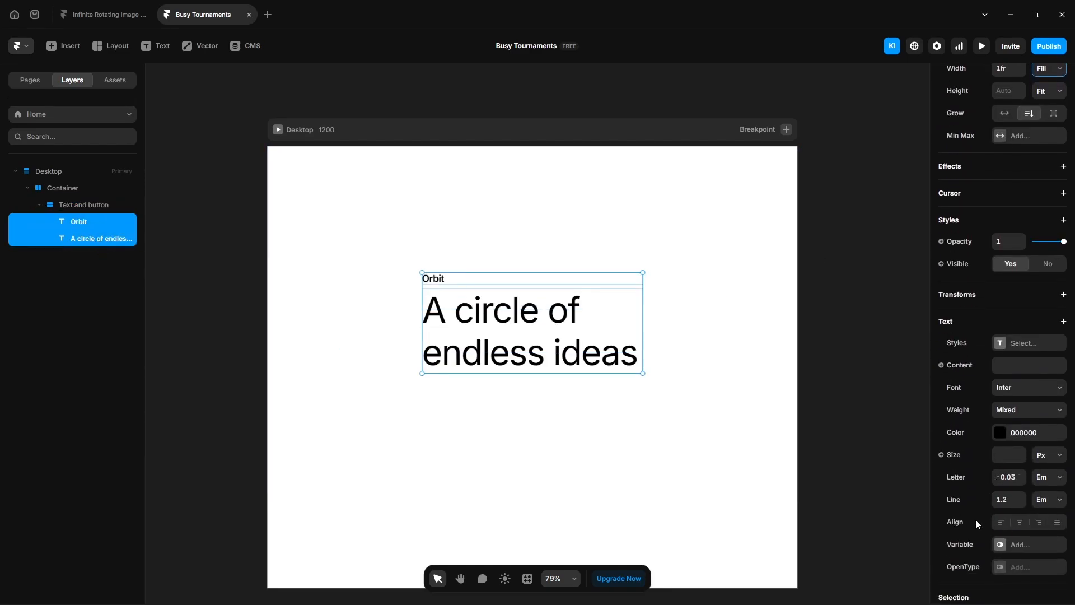
{"action": "left_click", "coordinate": [1019, 522]}
{"action": "key", "text": "Escape"}
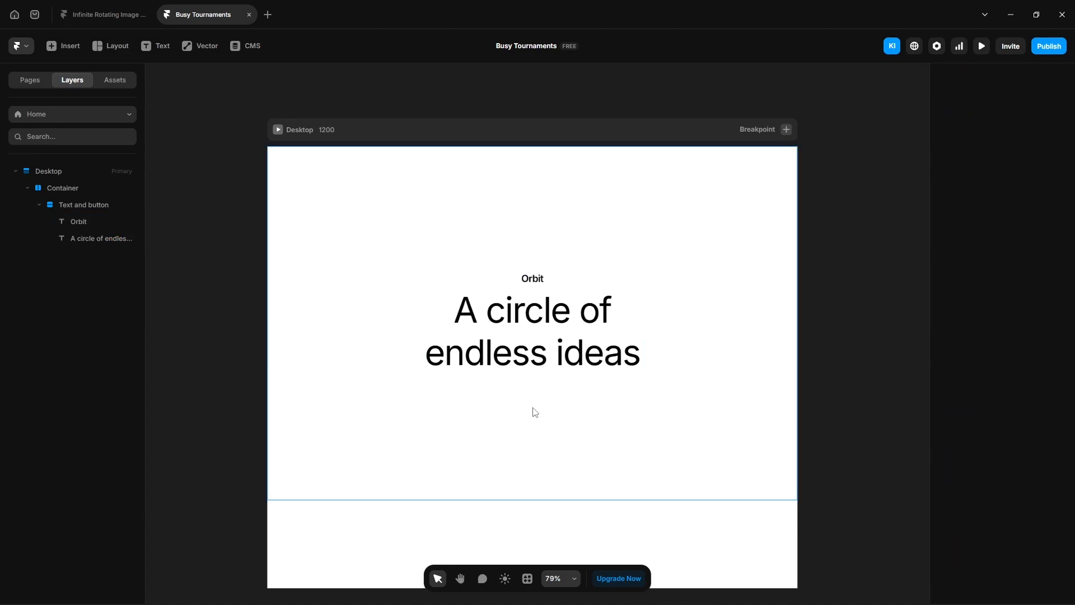
- Add a "Join Now" text at 16 px and move it below the heading in the Text and button stack
{"action": "left_click", "coordinate": [535, 412]}
{"action": "type", "text": "tJoin N"}
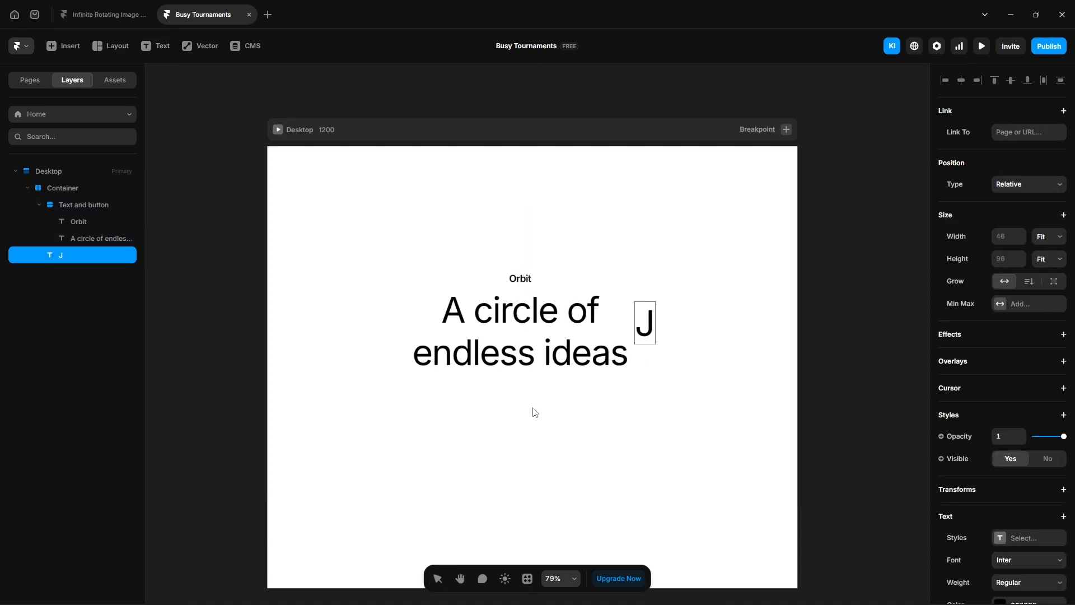
{"action": "type", "text": "ow"}
{"action": "key", "text": "Escape"}
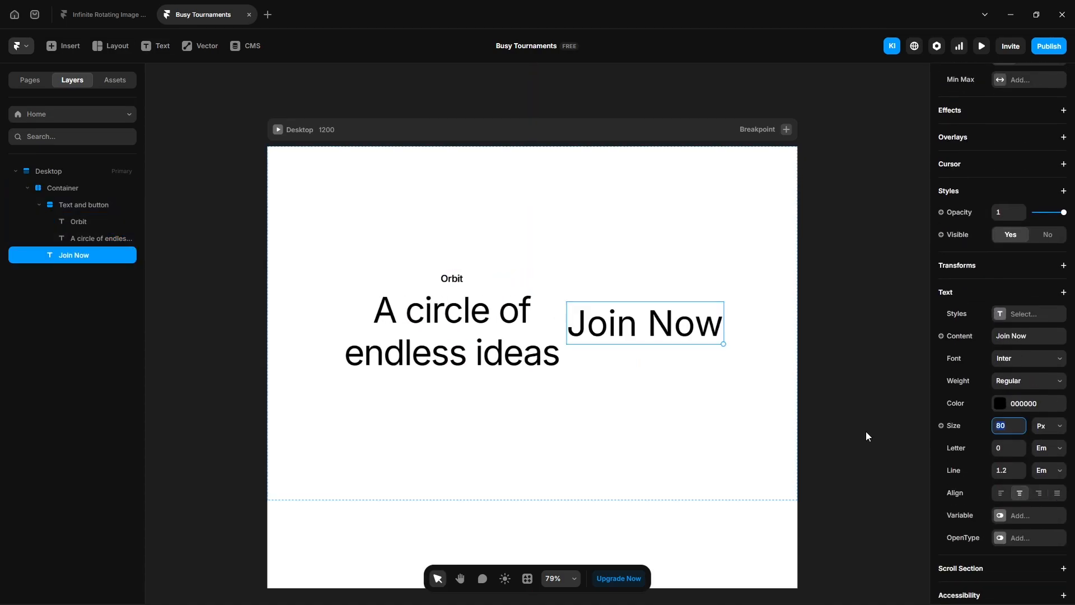
{"action": "type", "text": "16"}
{"action": "key", "text": "Return"}
{"action": "left_click_drag", "start_coordinate": [74, 256], "coordinate": [89, 206]}
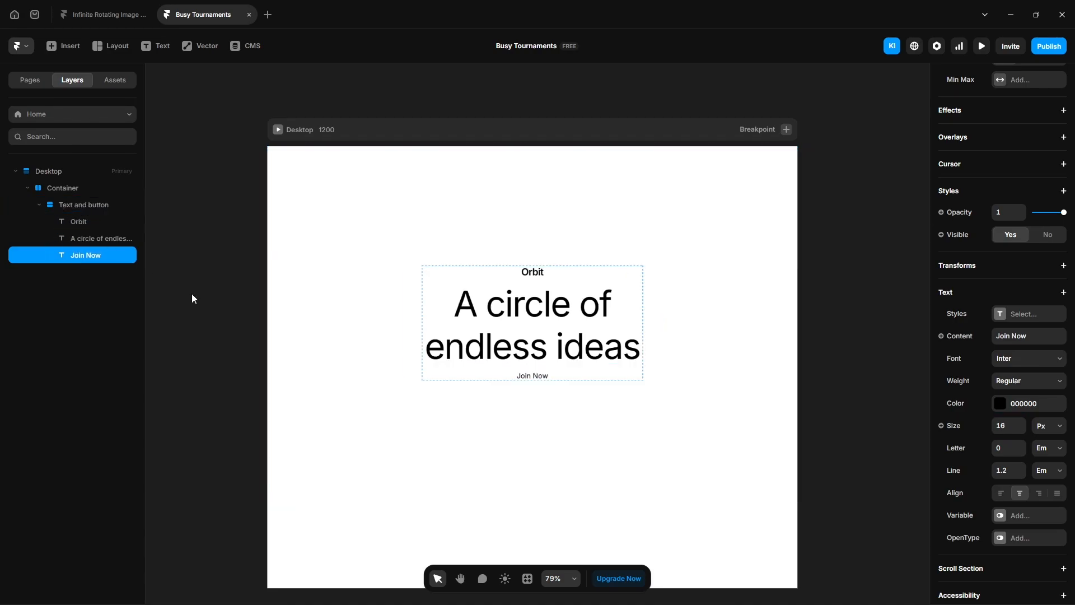
- Wrap the Join Now text in its own stack and name that stack "Join Now"
{"action": "key", "text": "ctrl+Return"}
{"action": "double_click", "coordinate": [94, 257]}
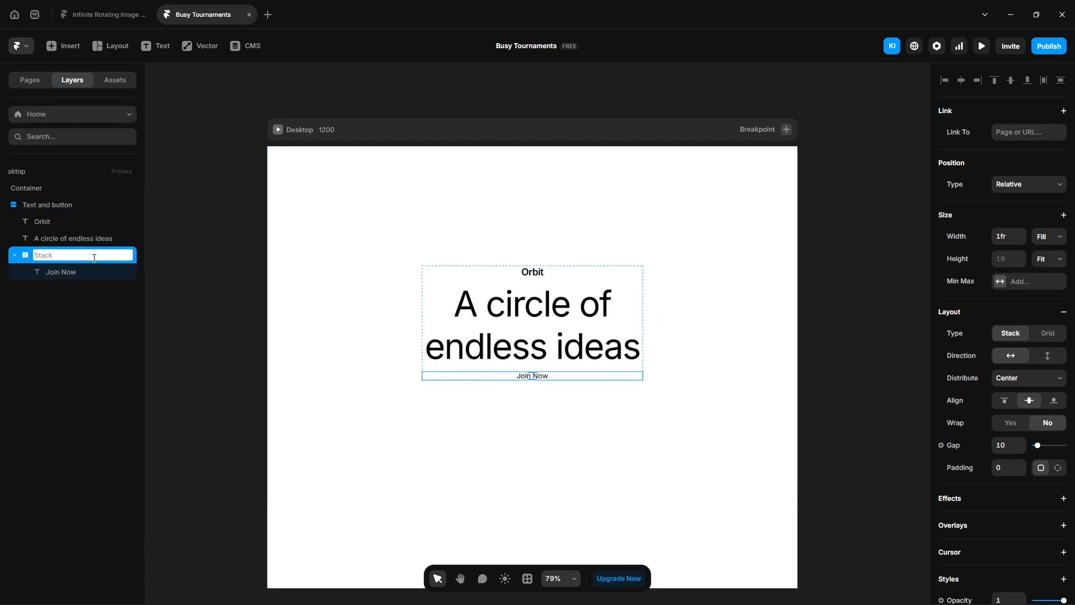
{"action": "type", "text": "Join Now"}
{"action": "key", "text": "Return"}
{"action": "left_click_drag", "start_coordinate": [147, 272], "coordinate": [223, 276]}
- Set the Join Now stack's width to Fit Content and its padding to 20 top and bottom, 25 right and left
{"action": "left_click", "coordinate": [1046, 236]}
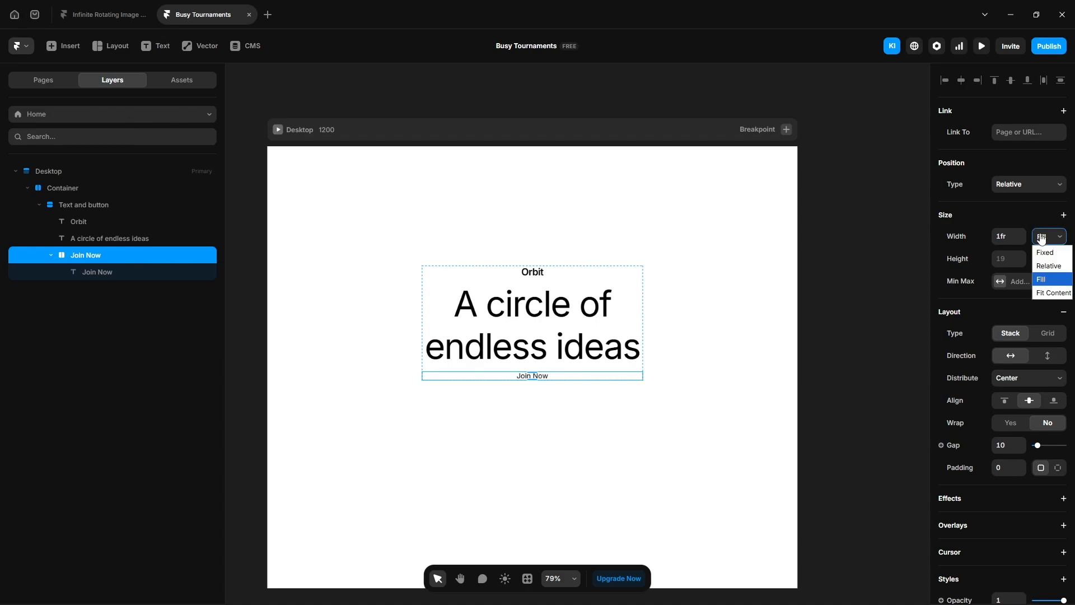
{"action": "left_click", "coordinate": [1045, 262]}
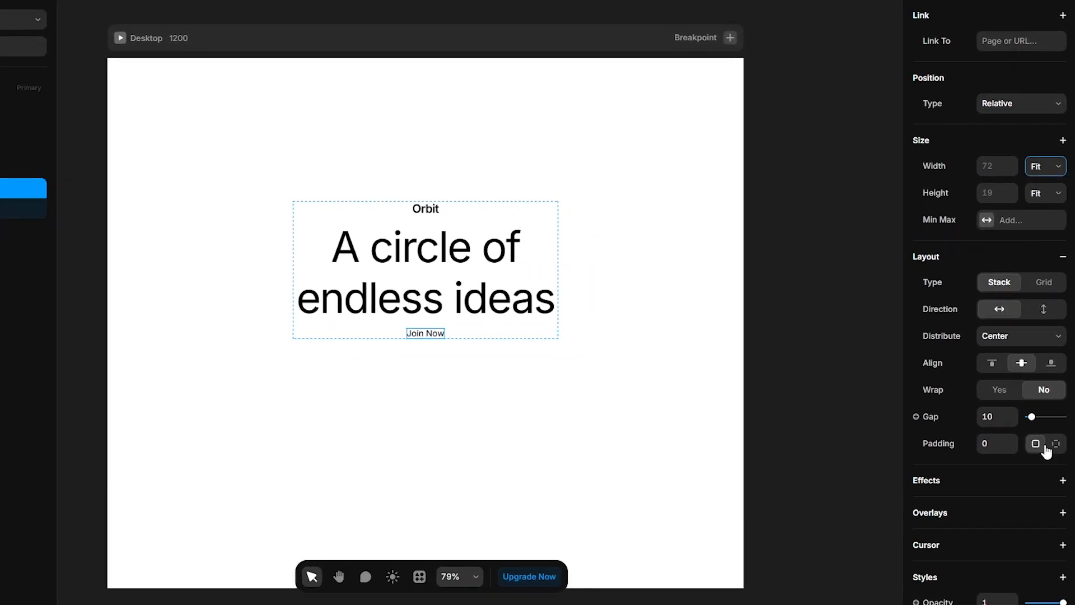
{"action": "left_click", "coordinate": [1055, 444]}
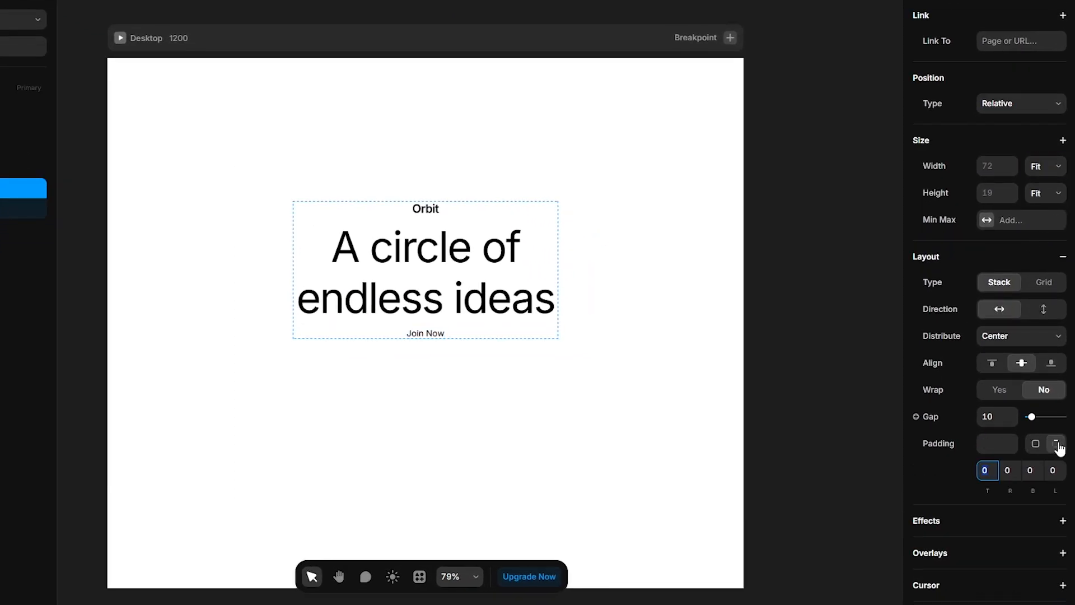
{"action": "key", "text": "Return"}
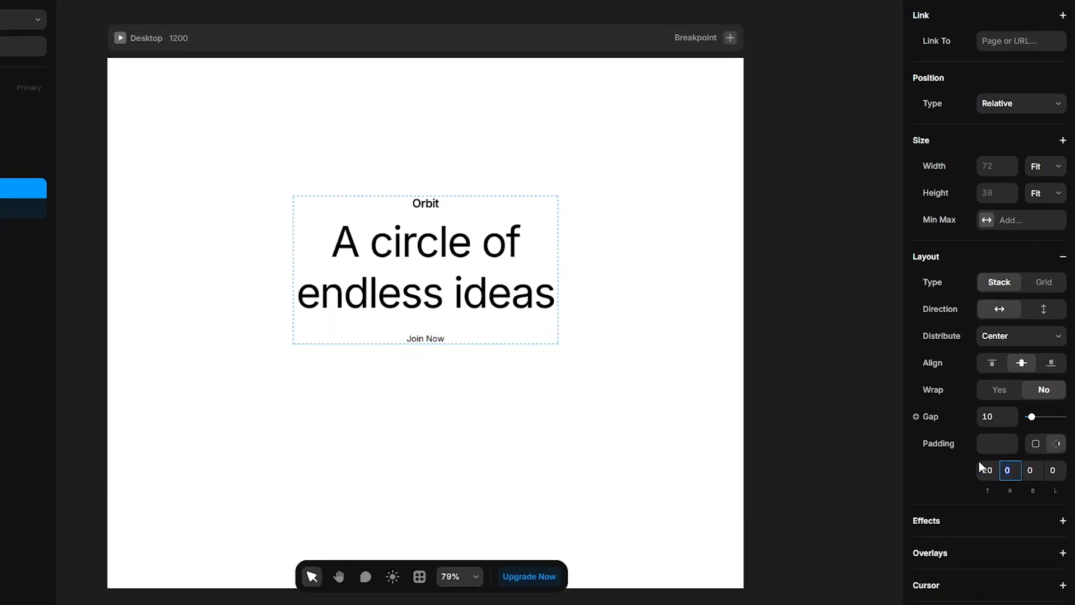
{"action": "key", "text": "Tab"}
{"action": "type", "text": "20"}
{"action": "key", "text": "Return"}
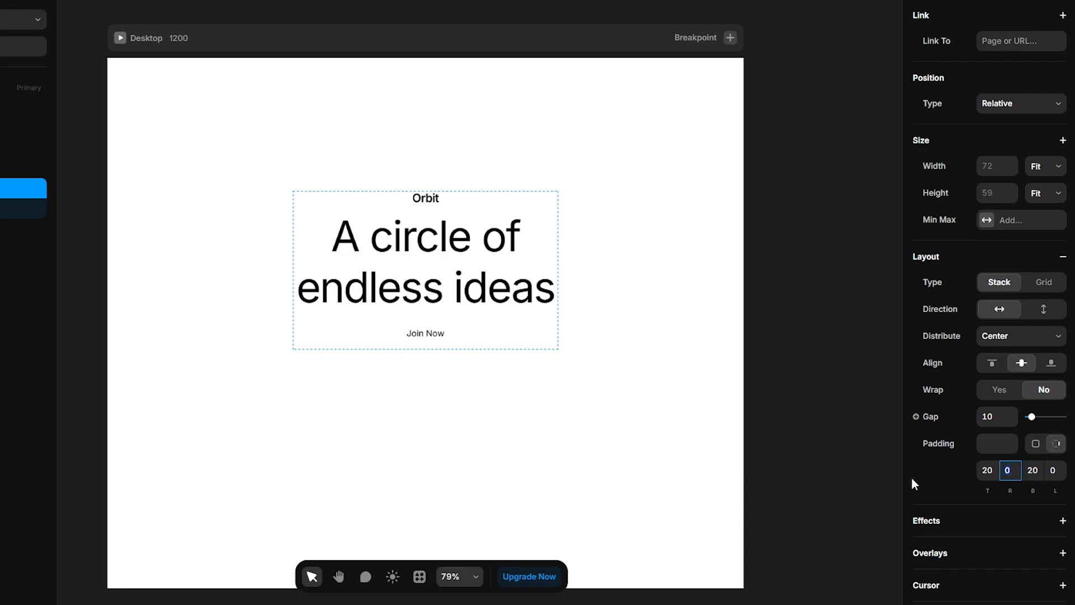
{"action": "type", "text": "25"}
{"action": "key", "text": "Tab"}
{"action": "key", "text": "Tab"}
{"action": "type", "text": "25"}
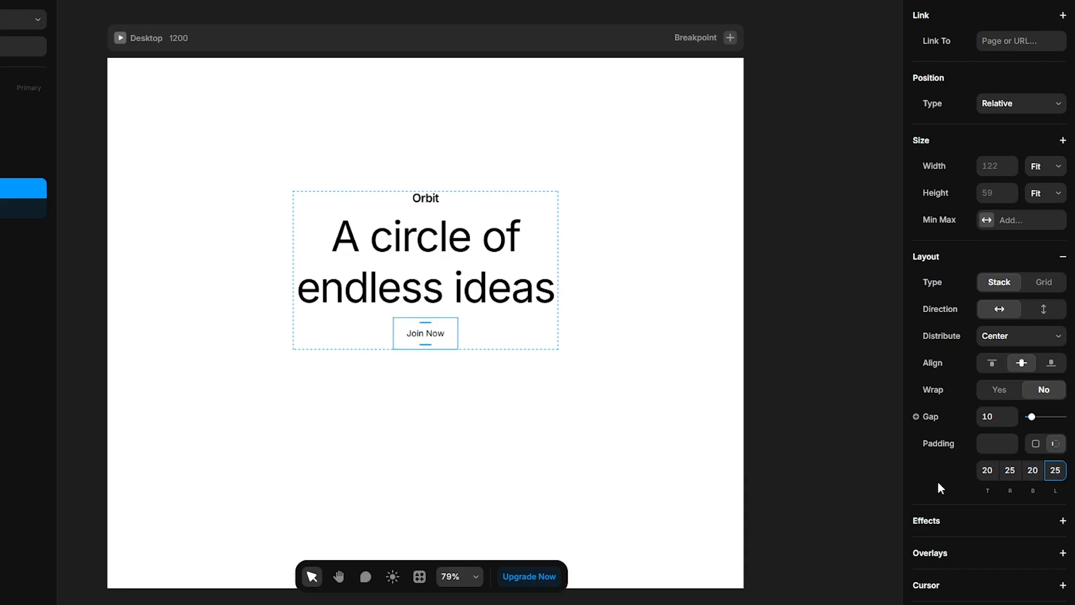
- Give the Join Now stack a black 000000 fill and a corner radius of 30
{"action": "scroll", "coordinate": [930, 476], "scroll_direction": "down", "scroll_amount": 5}
{"action": "left_click", "coordinate": [987, 429]}
{"action": "left_click", "coordinate": [788, 437]}
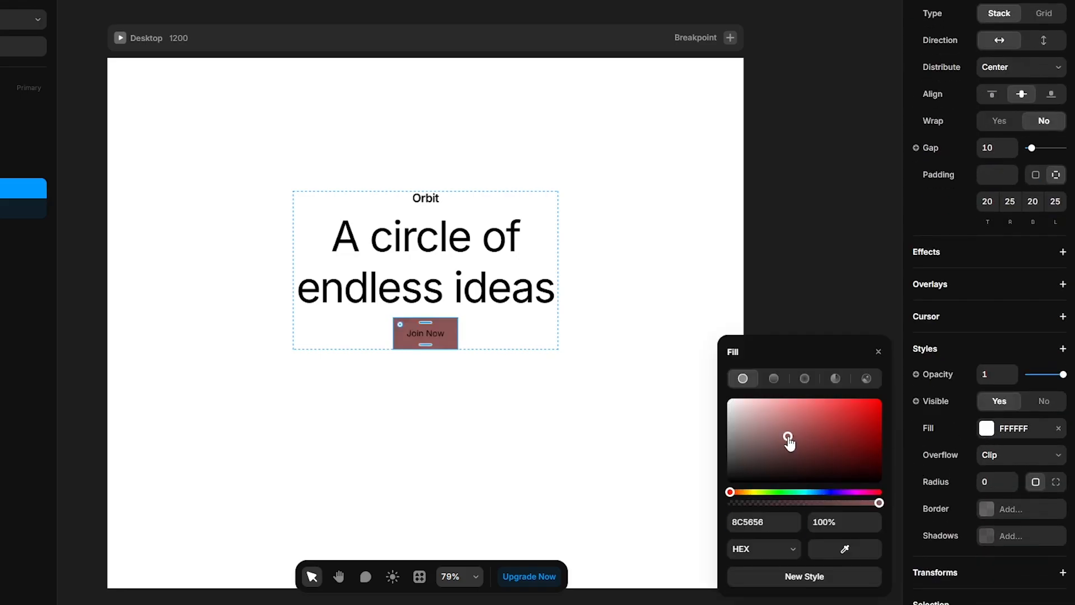
{"action": "left_click_drag", "start_coordinate": [788, 439], "coordinate": [729, 480]}
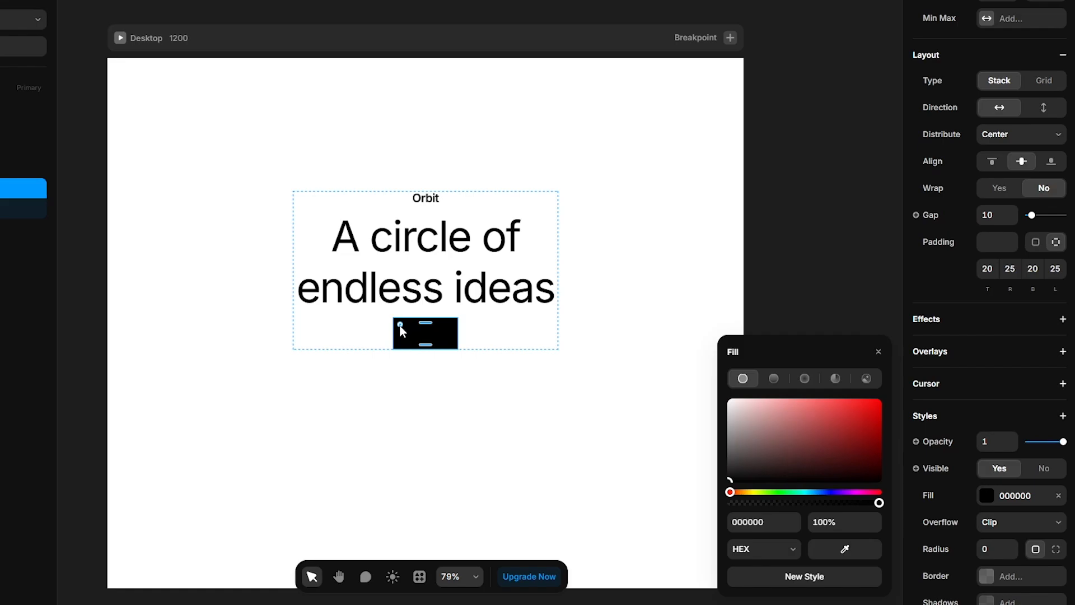
{"action": "left_click_drag", "start_coordinate": [401, 329], "coordinate": [414, 334]}
- Set the Join Now text color to white FFFFFF
{"action": "left_click", "coordinate": [11, 208]}
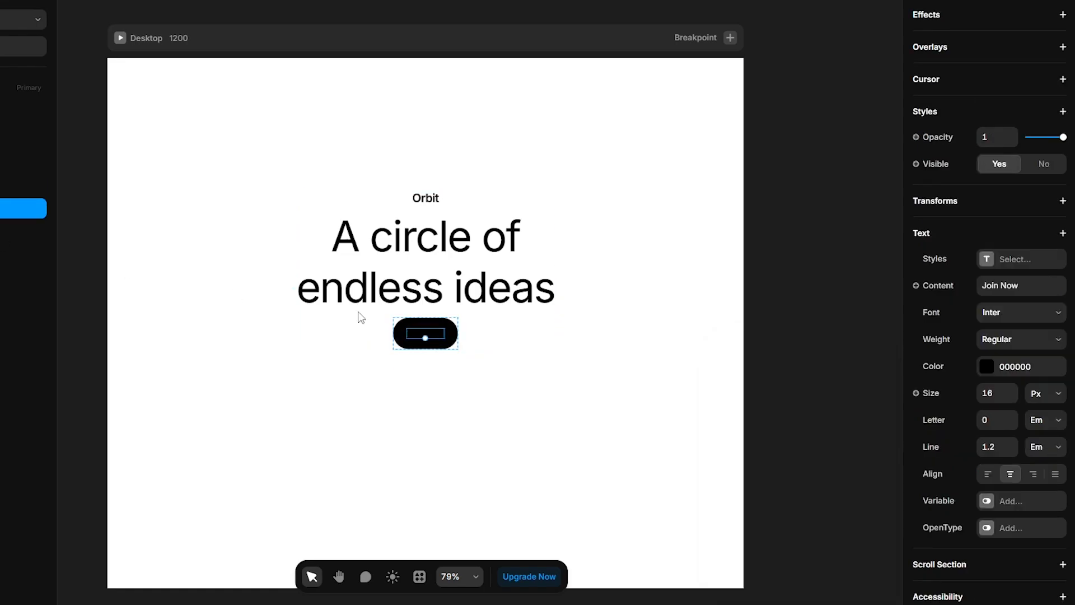
{"action": "left_click", "coordinate": [989, 367]}
{"action": "key", "text": "Escape"}
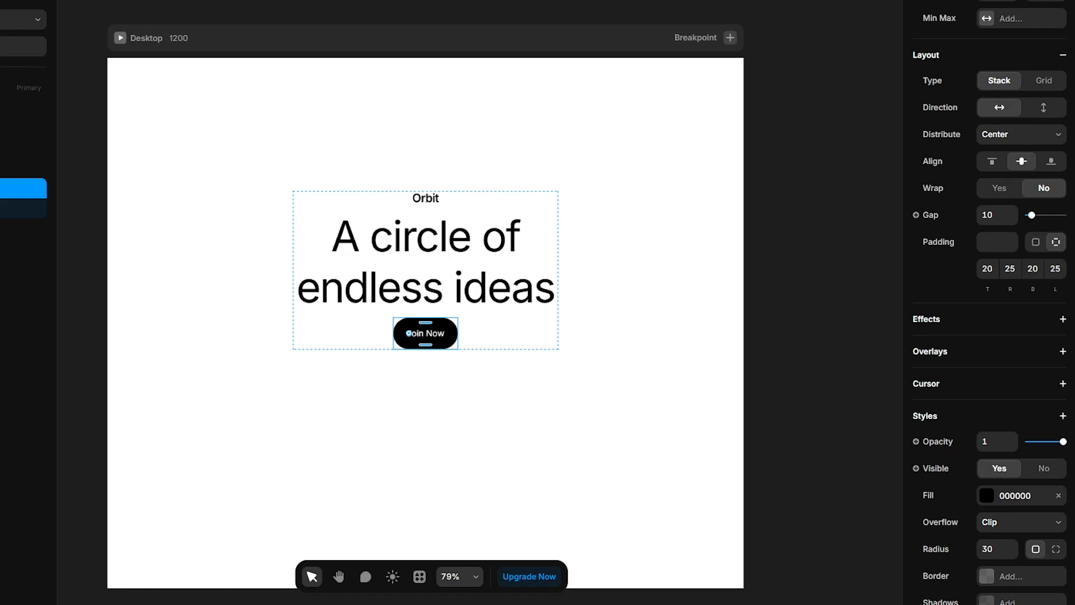
- Duplicate the Join Now stack and rename the copy "Open App"
{"action": "key", "text": "ctrl+d"}
{"action": "double_click", "coordinate": [26, 286]}
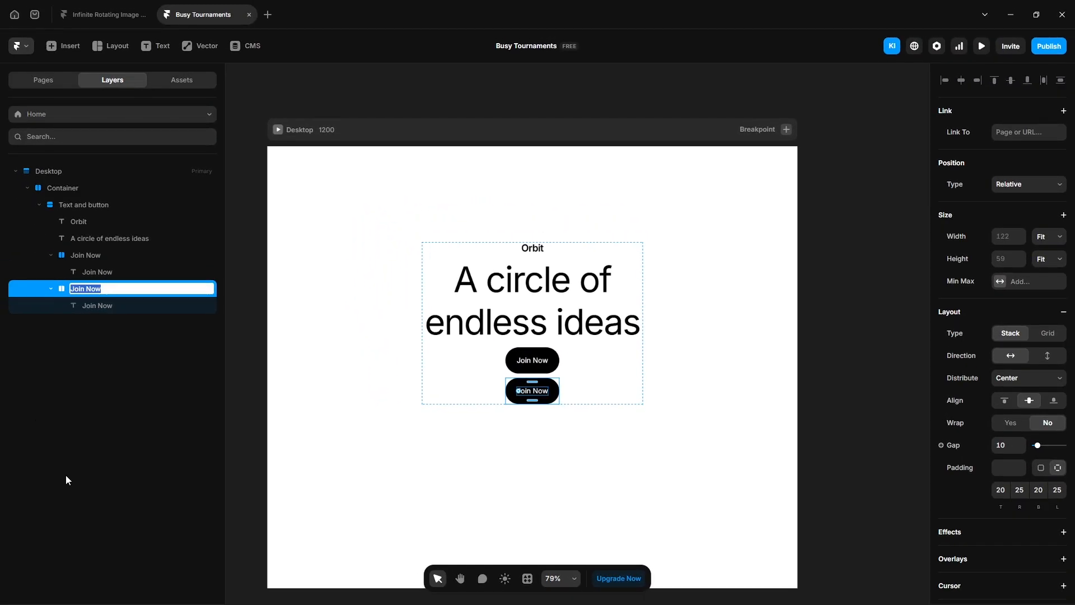
{"action": "type", "text": "Open App"}
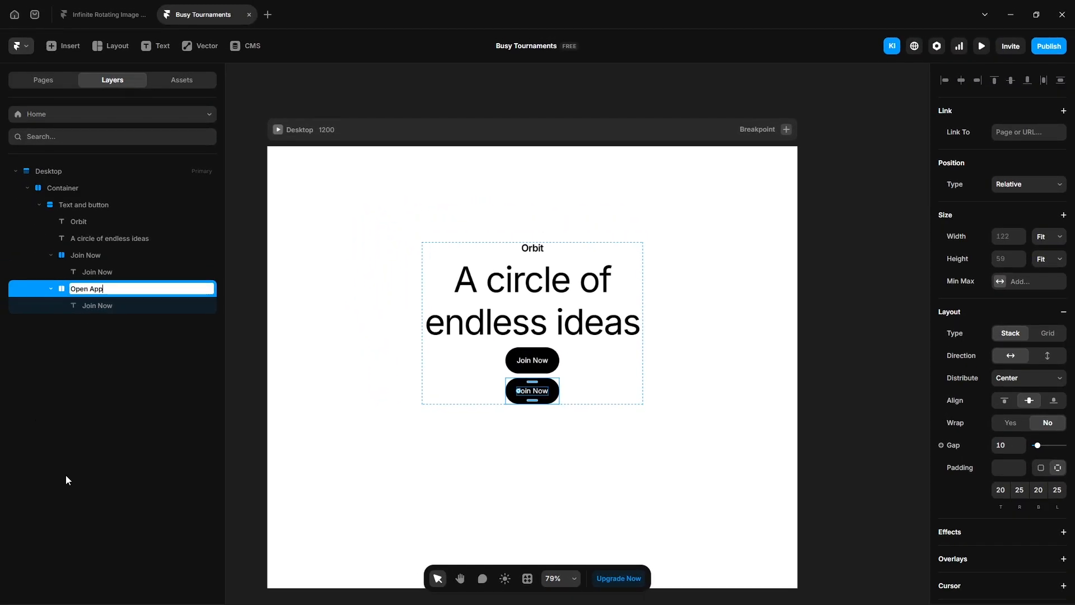
- Change the text inside the Open App stack to "Open App" and its color to black 000000
{"action": "left_click", "coordinate": [156, 302]}
{"action": "left_click", "coordinate": [1022, 560]}
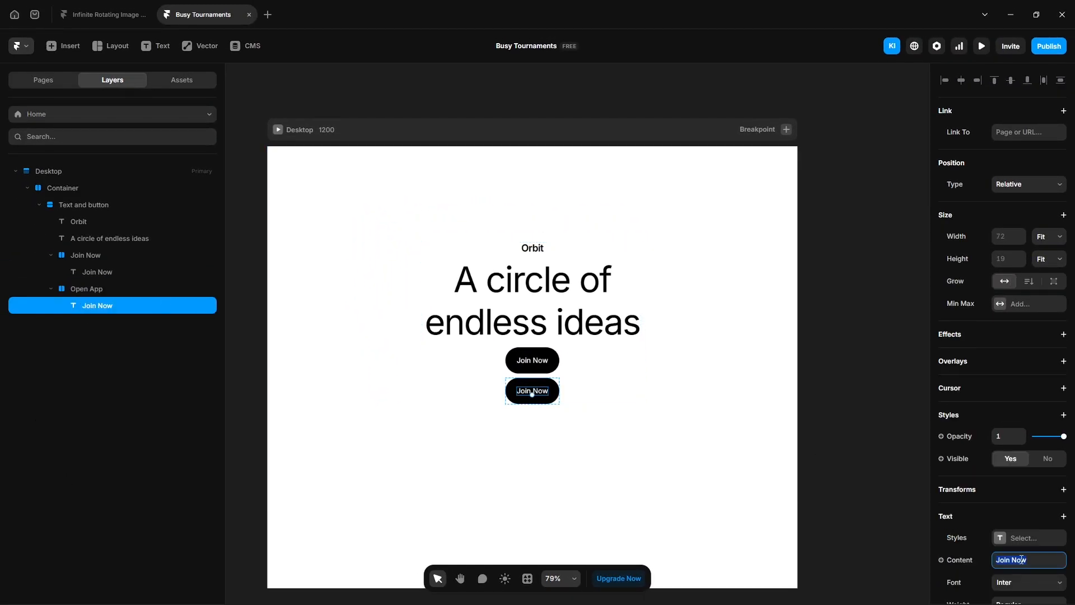
{"action": "type", "text": "Open App"}
{"action": "key", "text": "Return"}
{"action": "scroll", "coordinate": [977, 532], "scroll_direction": "down", "scroll_amount": 4}
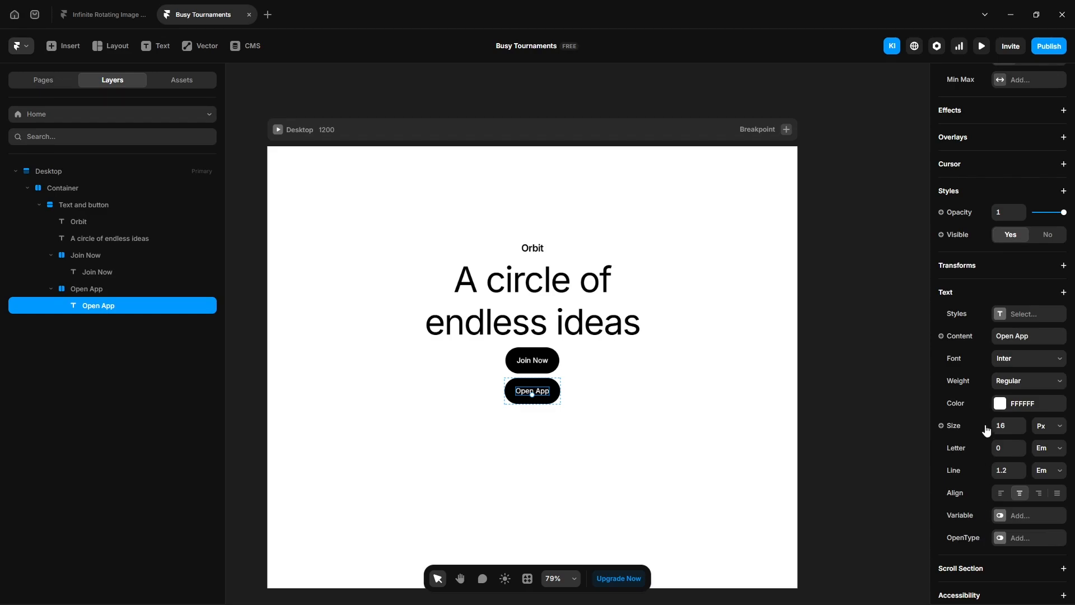
{"action": "left_click", "coordinate": [1001, 404]}
{"action": "left_click_drag", "start_coordinate": [822, 481], "coordinate": [768, 543]}
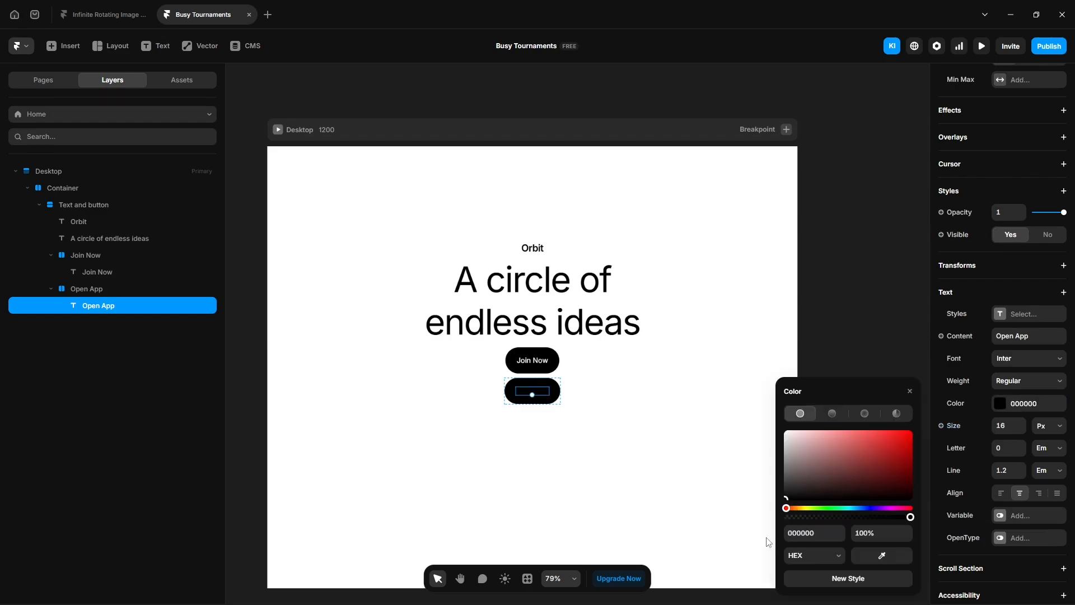
- Set the Open App stack's fill to white FFFFFF
{"action": "left_click", "coordinate": [92, 289]}
{"action": "scroll", "coordinate": [953, 539], "scroll_direction": "down", "scroll_amount": 1}
{"action": "scroll", "coordinate": [953, 540], "scroll_direction": "down", "scroll_amount": 5}
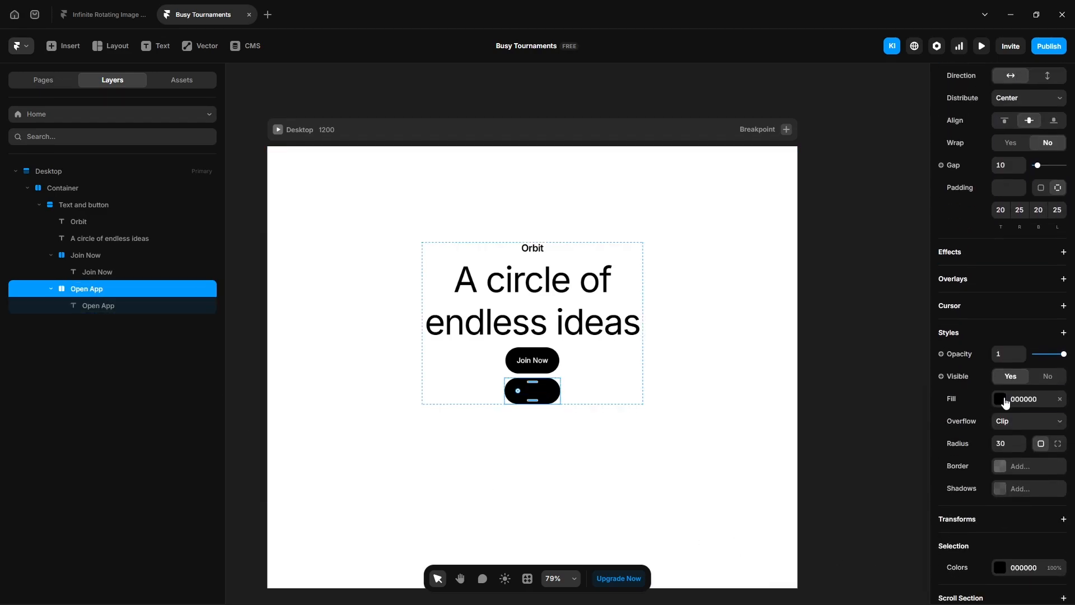
{"action": "left_click", "coordinate": [1000, 398]}
{"action": "left_click_drag", "start_coordinate": [808, 459], "coordinate": [778, 419]}
- Add a solid border of width 1 to the Open App stack and paste in a light gray border color
{"action": "left_click", "coordinate": [1008, 465]}
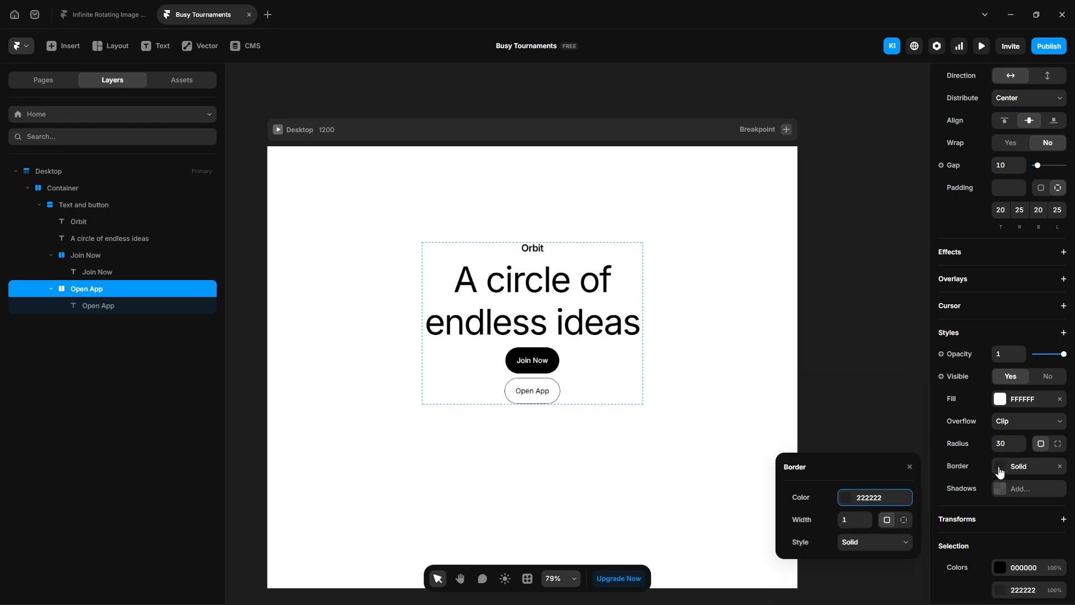
{"action": "left_click", "coordinate": [882, 498]}
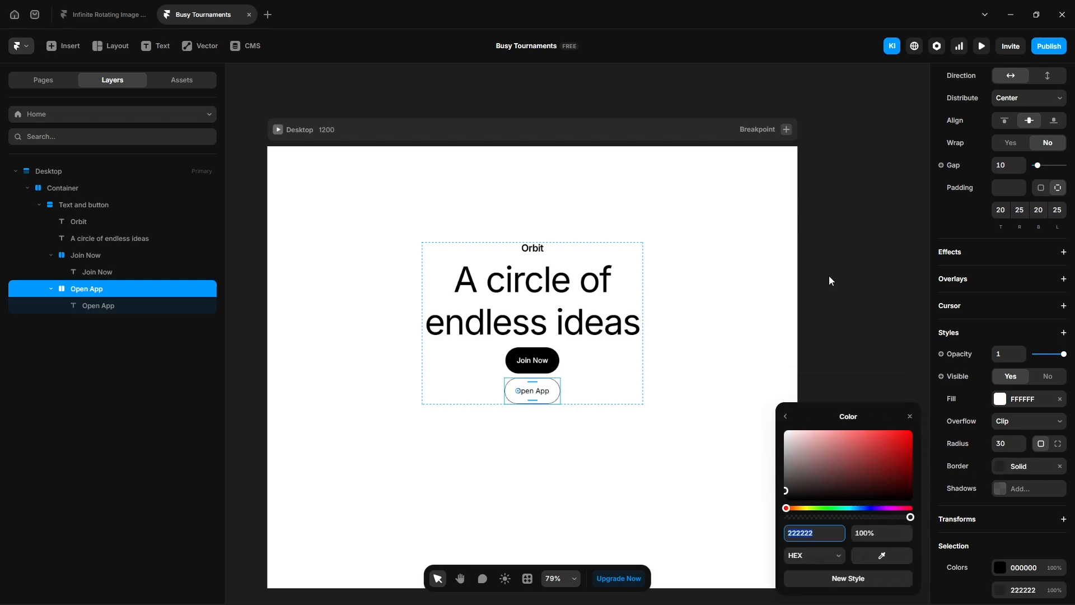
{"action": "key", "text": "ctrl+v"}
{"action": "key", "text": "Return"}
- Wrap the Join Now and Open App stacks together in a new stack named "Button"
{"action": "left_click", "coordinate": [85, 255], "text": "shift"}
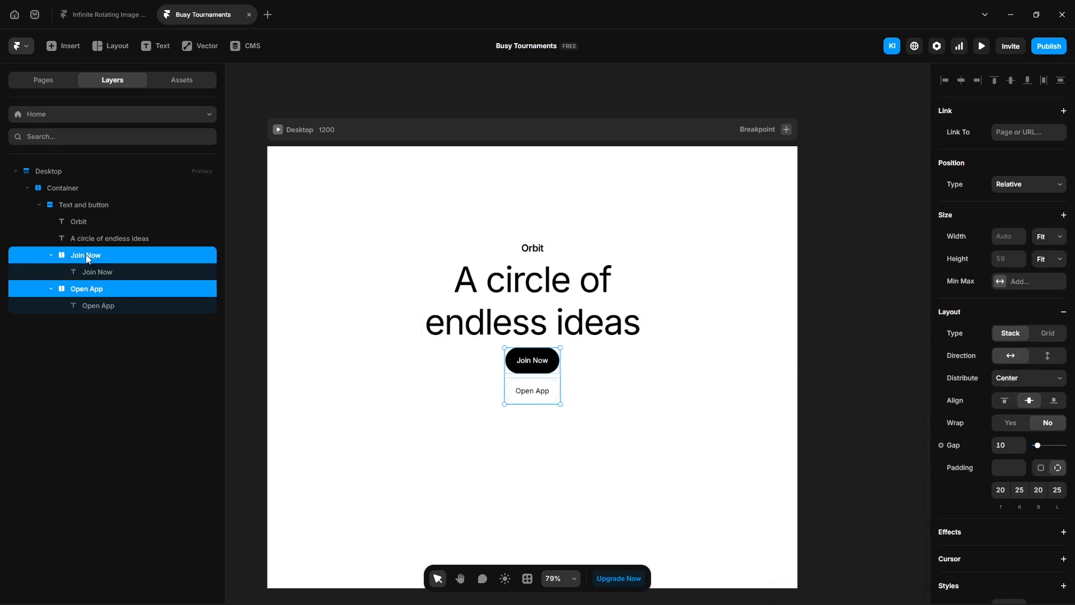
{"action": "key", "text": "ctrl+Return"}
{"action": "double_click", "coordinate": [86, 254]}
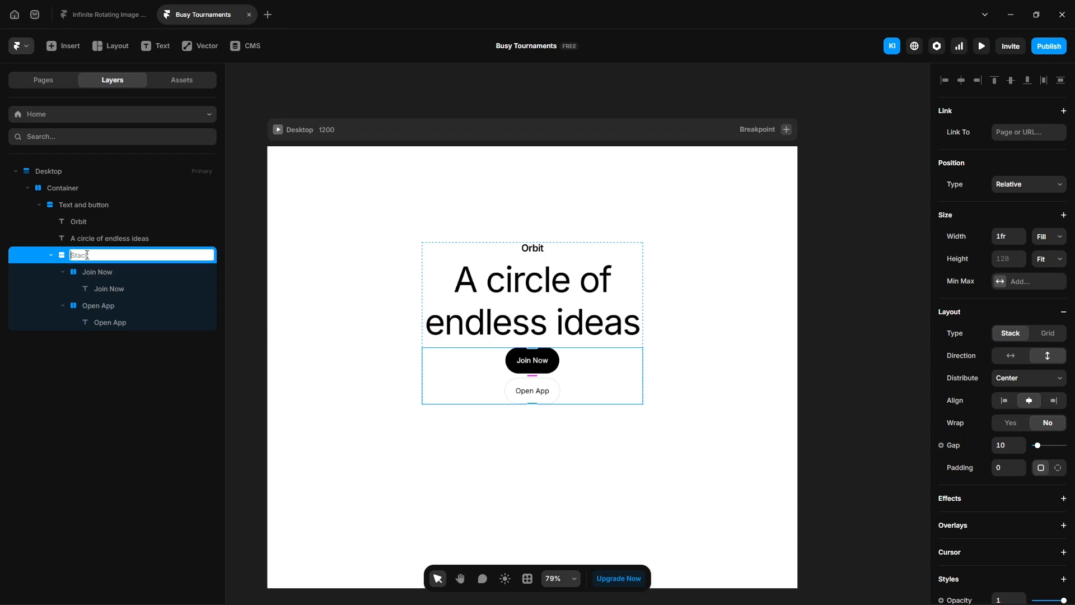
{"action": "type", "text": "Button"}
{"action": "key", "text": "Return"}
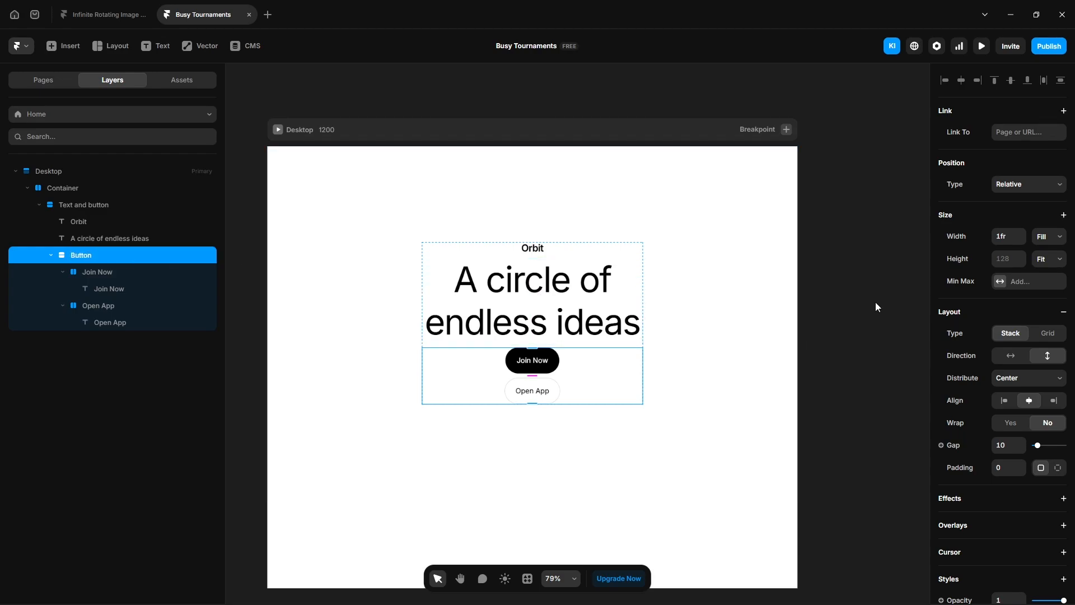
- Make the Button stack horizontal with a gap of 20
{"action": "left_click", "coordinate": [1001, 358]}
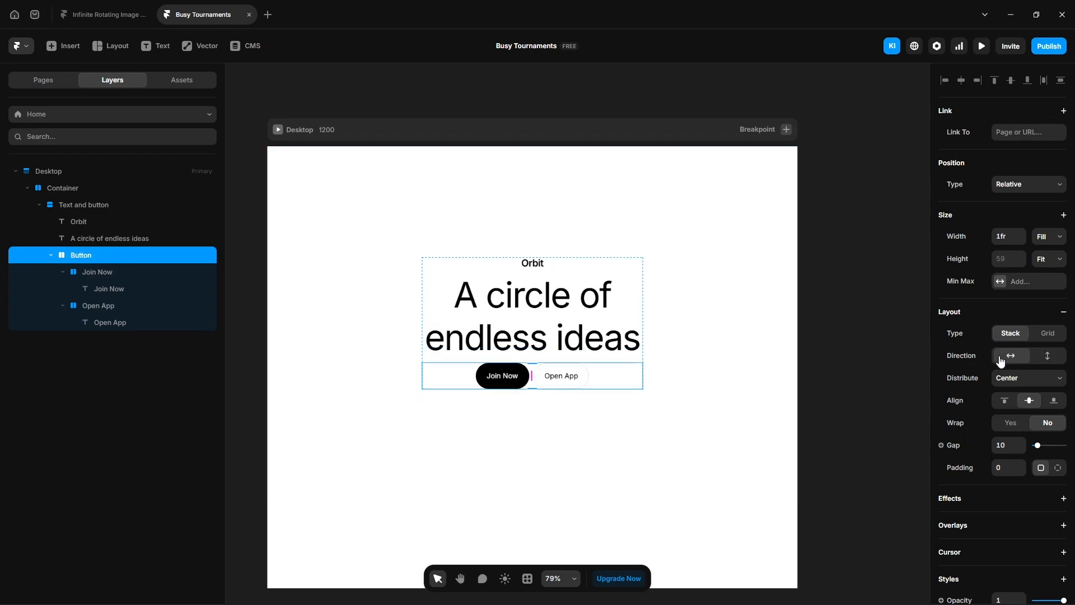
{"action": "left_click", "coordinate": [1002, 447]}
{"action": "type", "text": "20"}
{"action": "key", "text": "Return"}
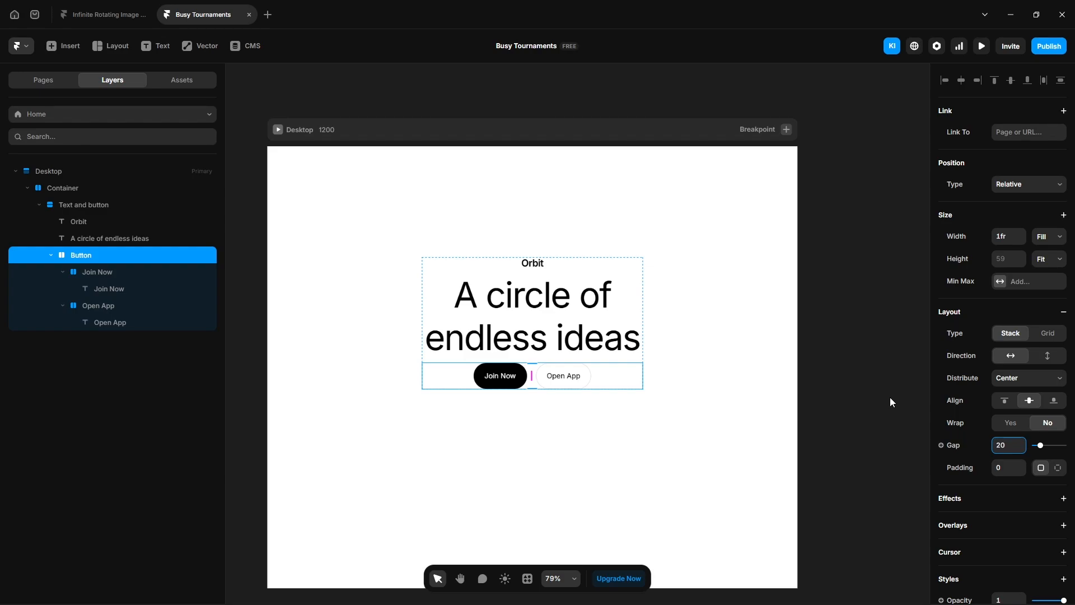
{"action": "left_click", "coordinate": [889, 398]}
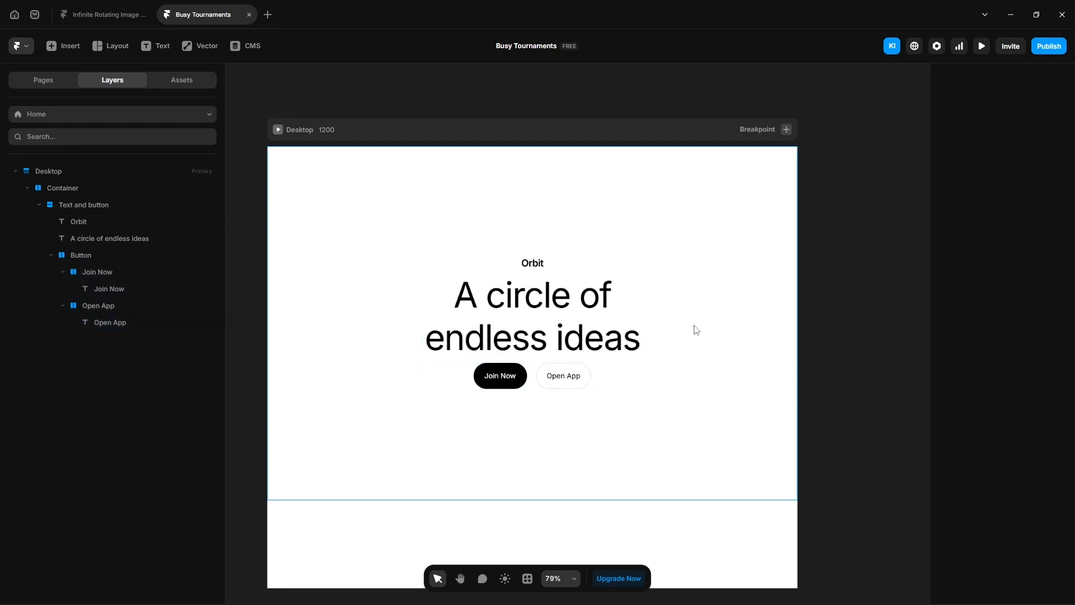
- Draw a frame in the container beside the heading and set its size to 90 wide by 100 high
{"action": "key", "text": "f"}
{"action": "left_click_drag", "start_coordinate": [680, 306], "coordinate": [766, 395]}
{"action": "left_click", "coordinate": [1000, 224]}
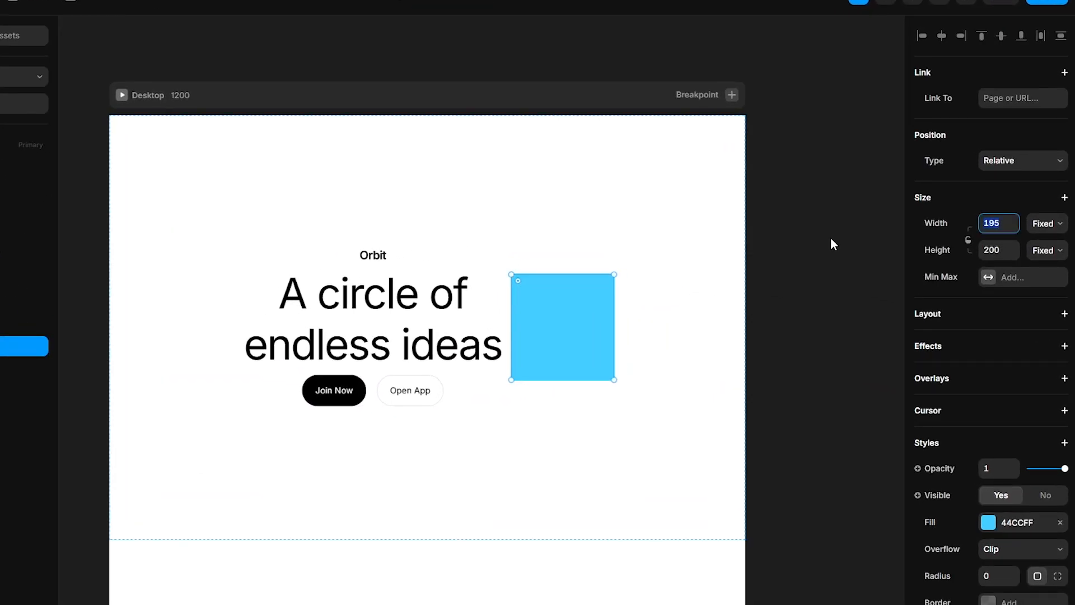
{"action": "type", "text": "90"}
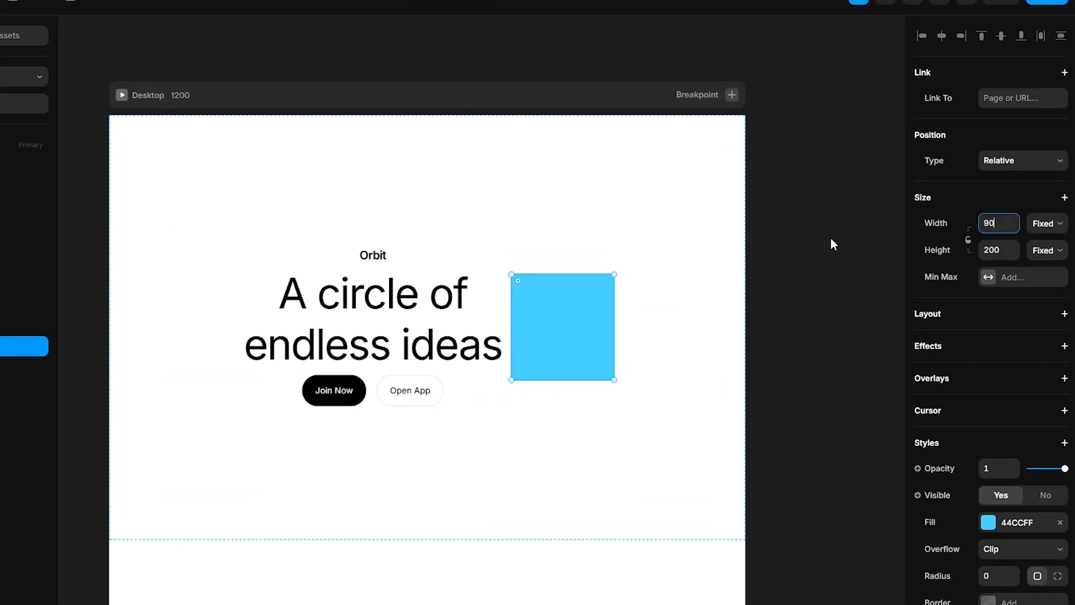
{"action": "key", "text": "Return"}
{"action": "key", "text": "Tab"}
{"action": "type", "text": "100"}
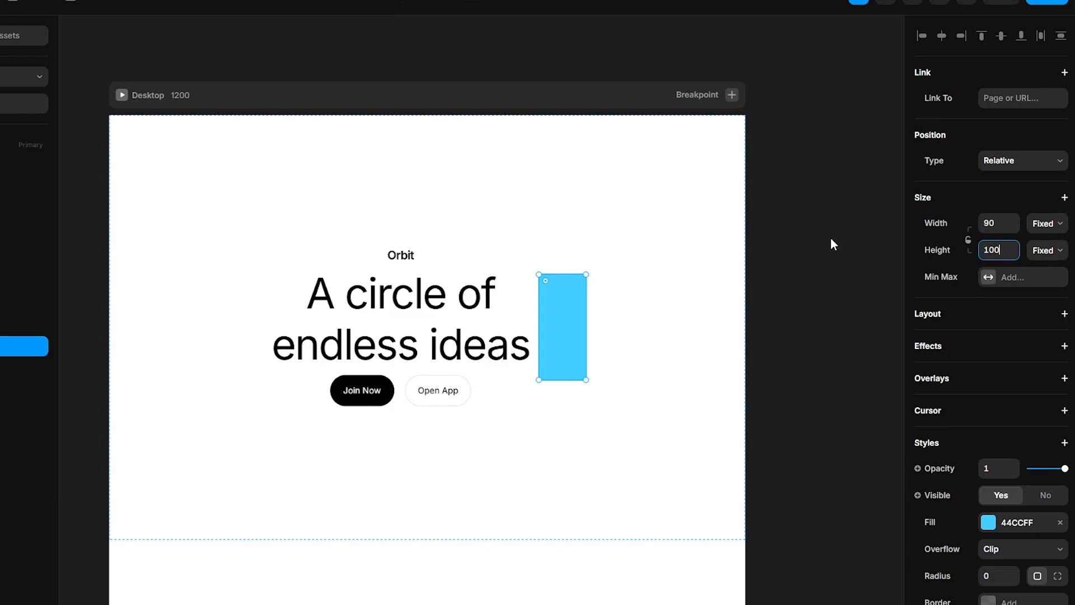
{"action": "key", "text": "Return"}
- Add a stack layout to the new frame and draw an inner frame about 42 by 60 inside it
{"action": "left_click", "coordinate": [922, 322]}
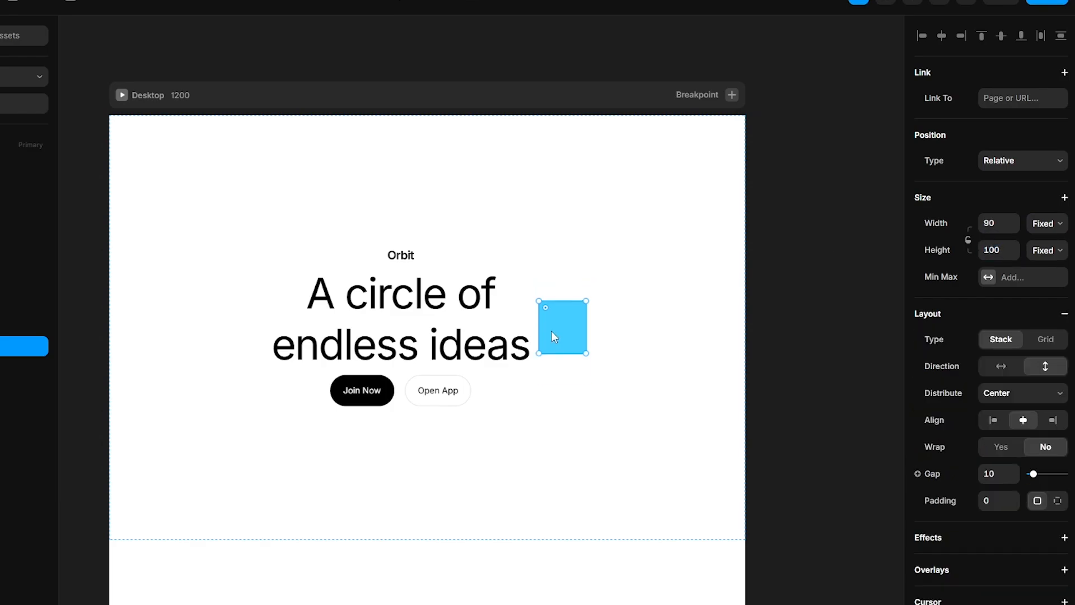
{"action": "scroll", "coordinate": [551, 331], "scroll_direction": "up", "scroll_amount": 5}
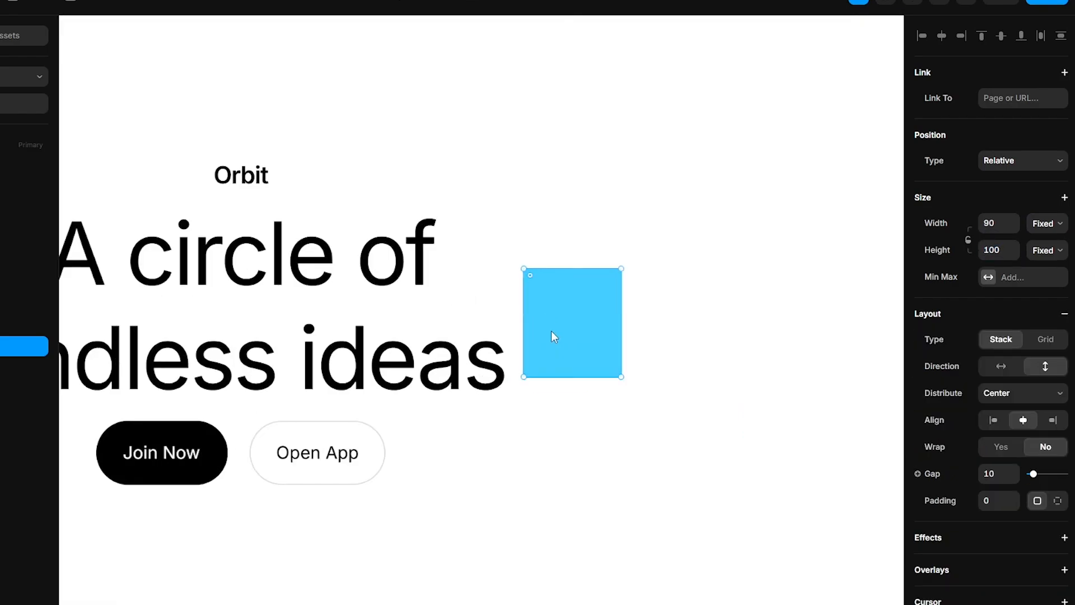
{"action": "left_click_drag", "start_coordinate": [553, 310], "coordinate": [599, 375]}
- Set both the width and height of the inner frame to Relative at 100%
{"action": "left_click", "coordinate": [1045, 223]}
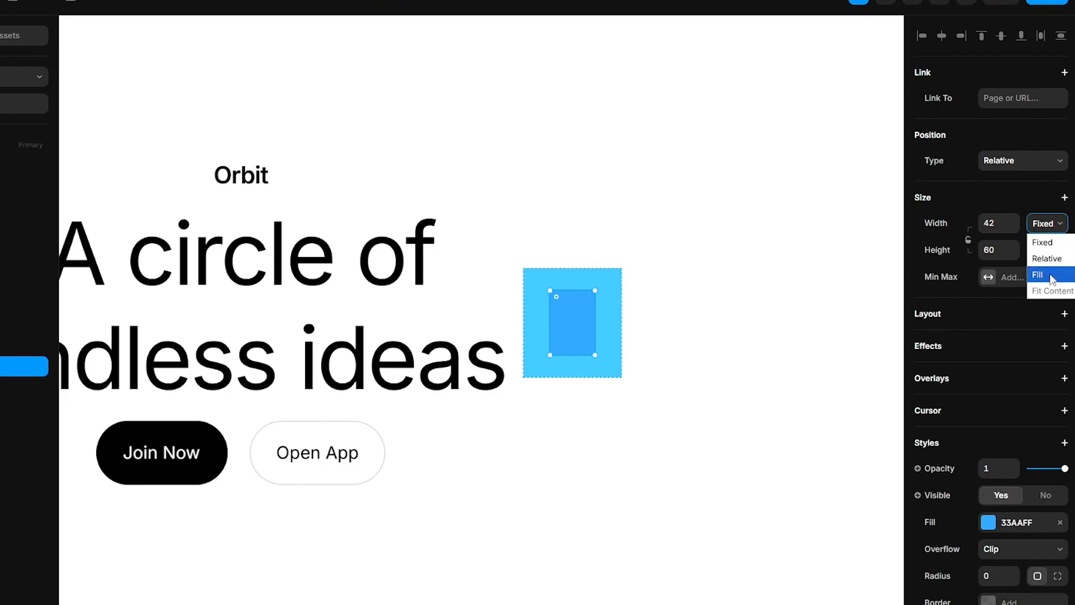
{"action": "left_click", "coordinate": [1042, 254]}
{"action": "left_click", "coordinate": [998, 224]}
{"action": "type", "text": "100"}
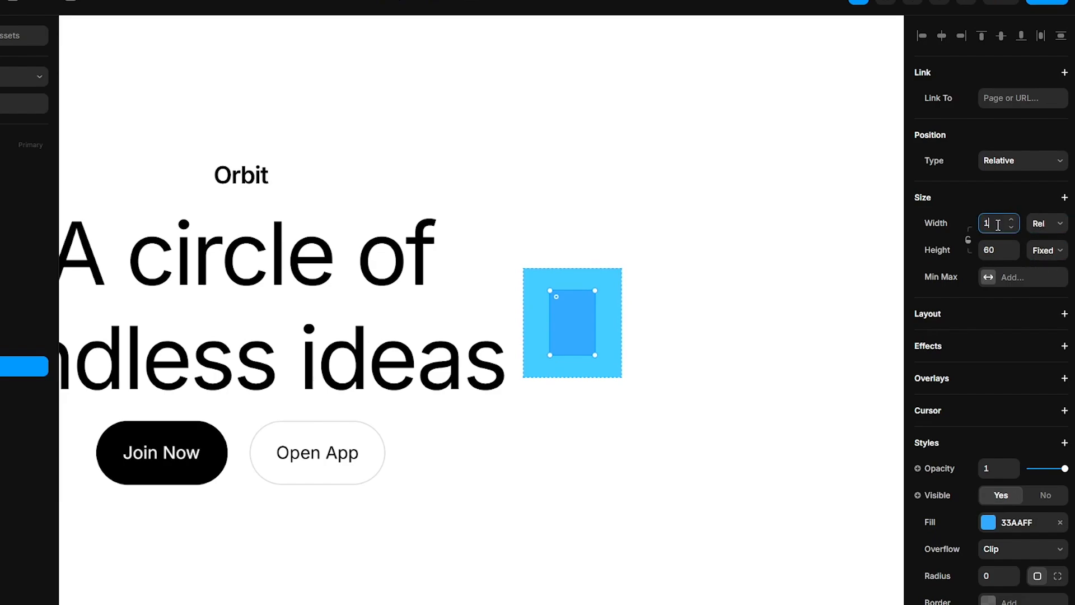
{"action": "key", "text": "Return"}
{"action": "left_click", "coordinate": [1045, 250]}
{"action": "left_click", "coordinate": [1046, 285]}
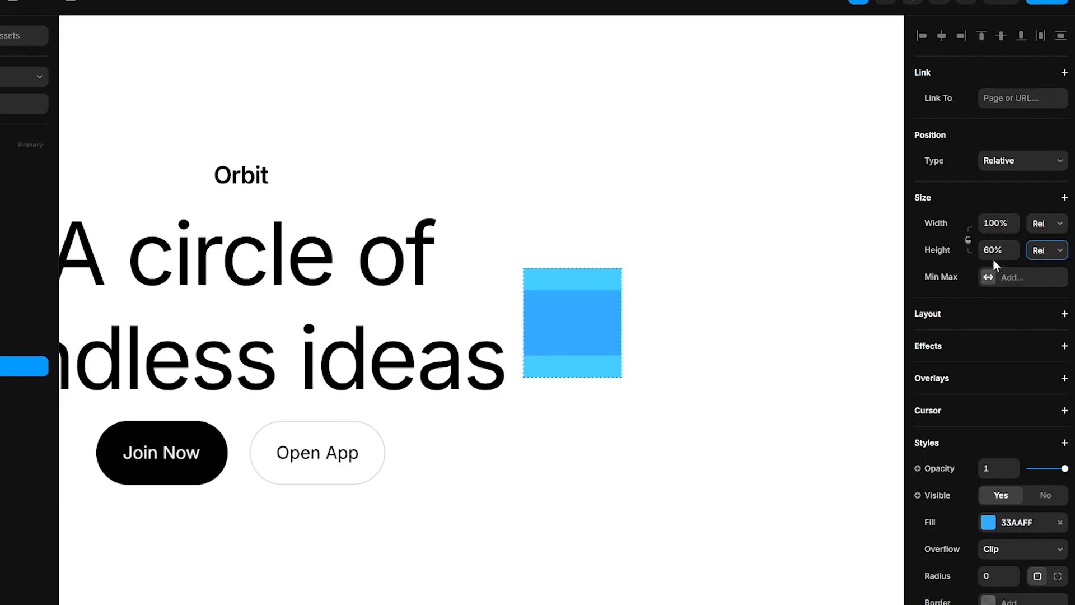
{"action": "left_click", "coordinate": [994, 251]}
{"action": "type", "text": "100"}
{"action": "key", "text": "Return"}
- Change the inner frame's fill to an image and use the yellow flower picture
{"action": "left_click", "coordinate": [987, 523]}
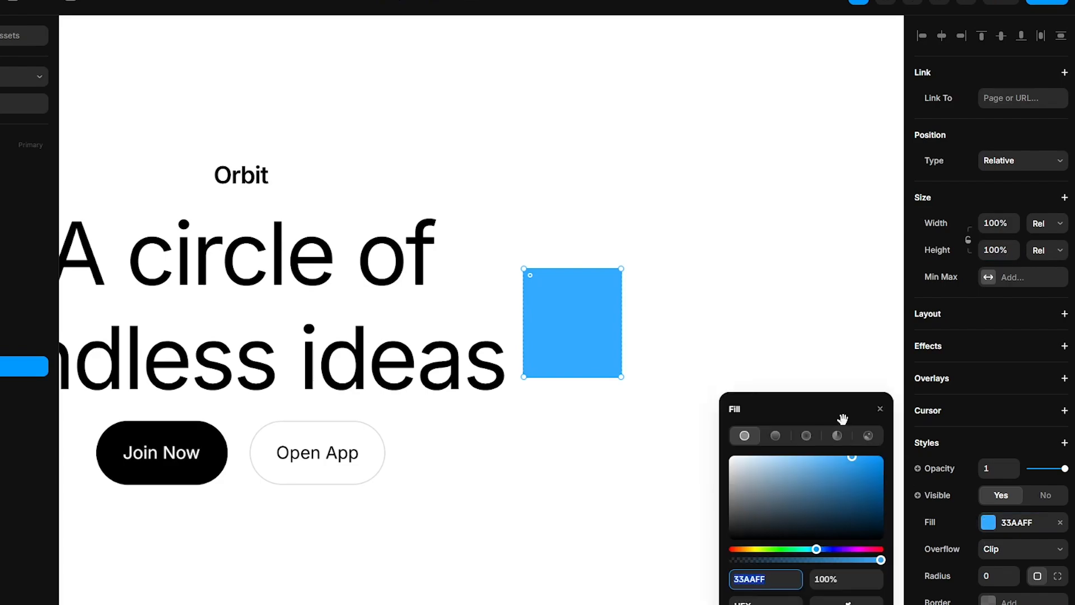
{"action": "left_click", "coordinate": [866, 439]}
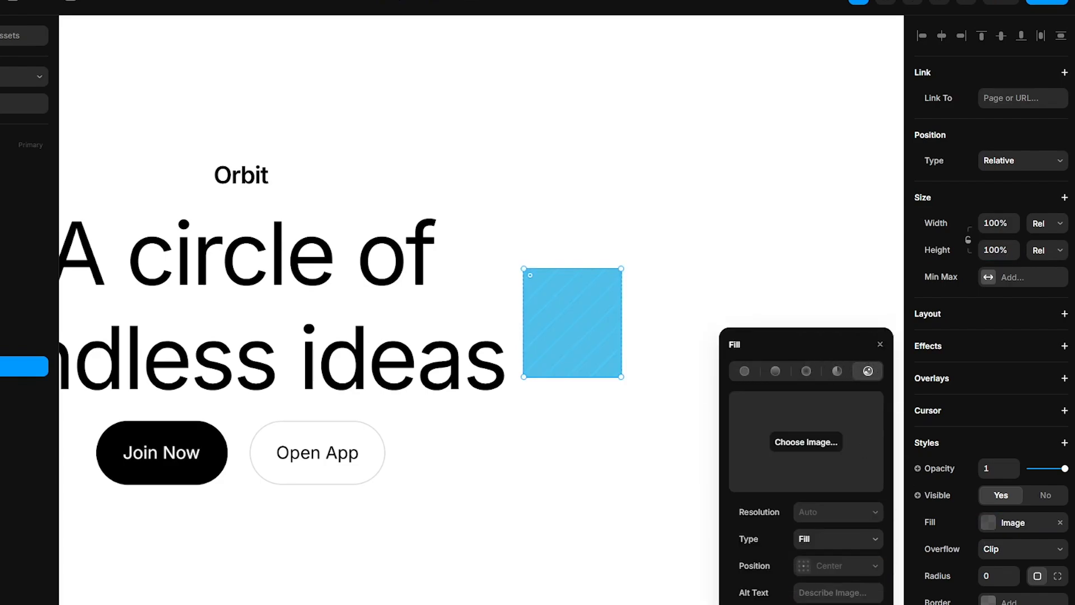
{"action": "left_click_drag", "start_coordinate": [990, 250], "coordinate": [808, 438]}
- Rename the stack holding the flower image as 1 and set its corner radius to 10
{"action": "left_click", "coordinate": [85, 346]}
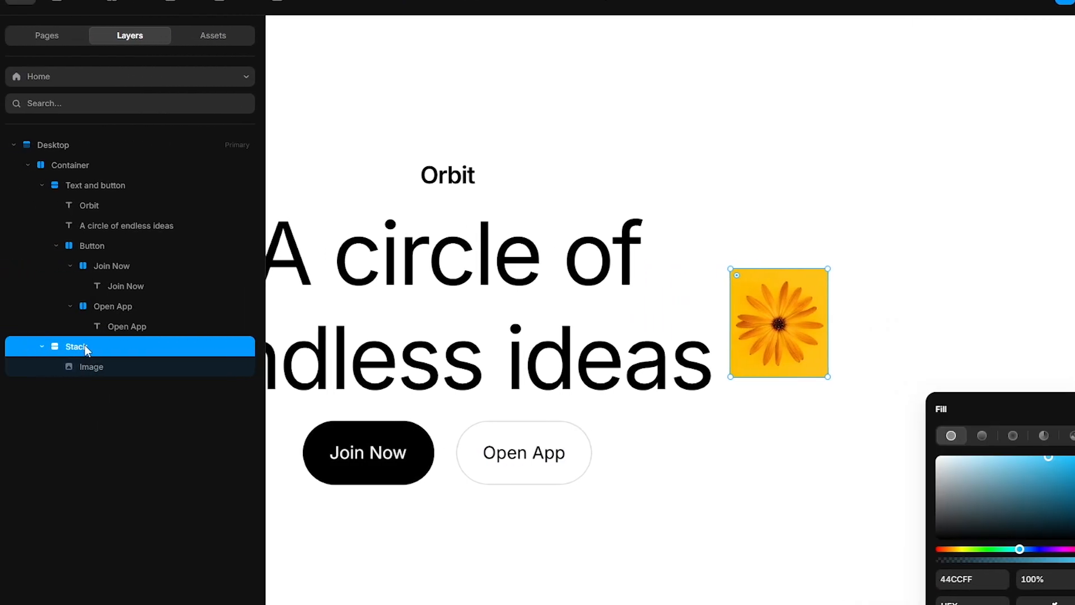
{"action": "double_click", "coordinate": [85, 347]}
{"action": "type", "text": "1"}
{"action": "key", "text": "Return"}
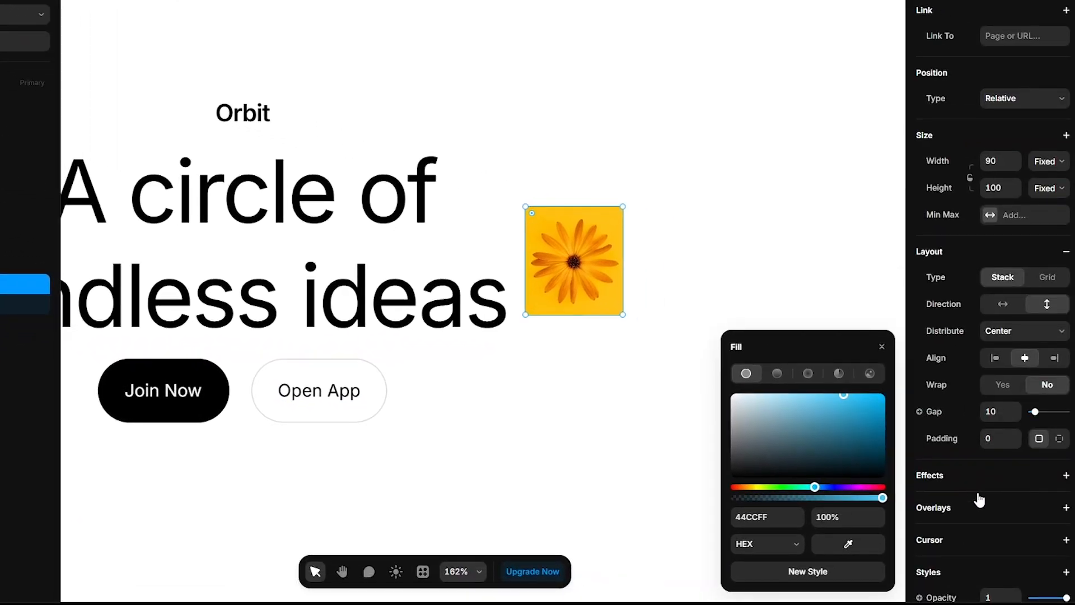
{"action": "scroll", "coordinate": [980, 500], "scroll_direction": "down", "scroll_amount": 4}
{"action": "left_click", "coordinate": [991, 504]}
{"action": "type", "text": "10"}
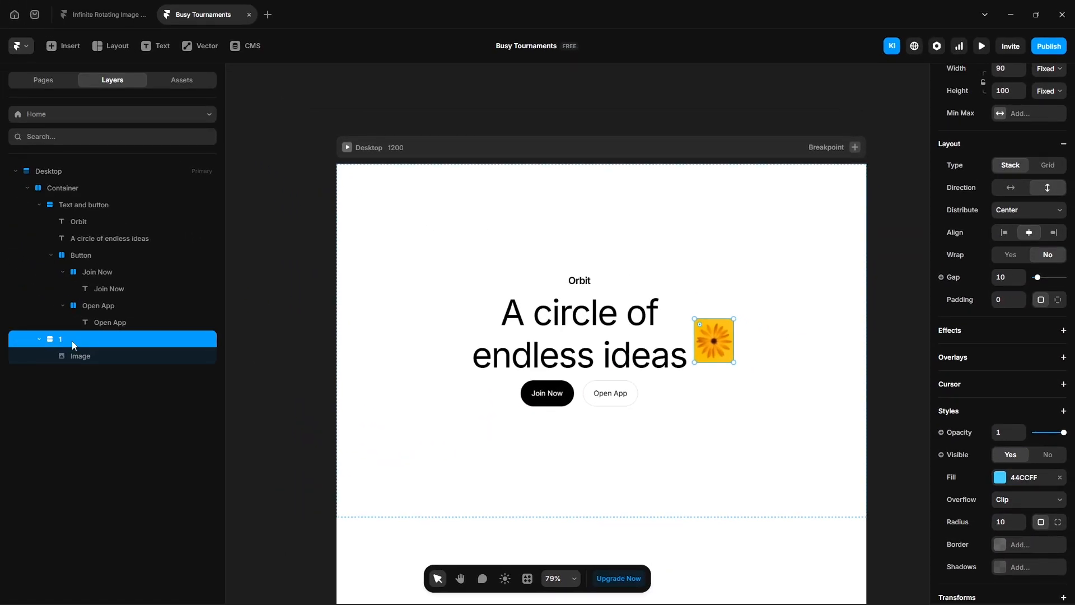
- Duplicate stack 1, name the copy 2, and replace its inner image with the green plant picture on a blue background
{"action": "key", "text": "ctrl+d"}
{"action": "double_click", "coordinate": [76, 372]}
{"action": "left_click", "coordinate": [84, 390]}
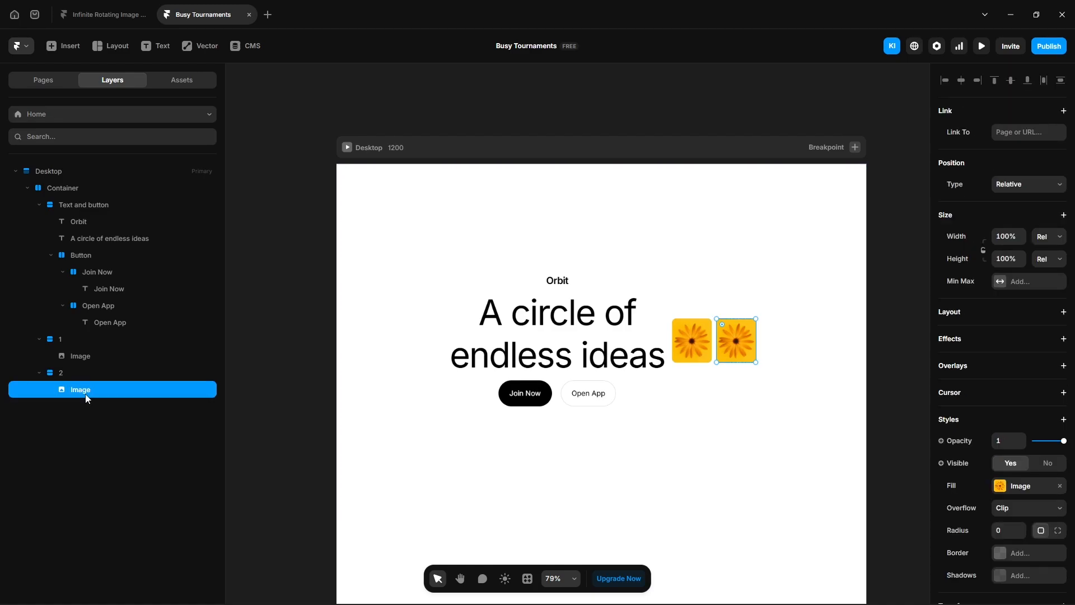
{"action": "left_click", "coordinate": [999, 486]}
{"action": "left_click_drag", "start_coordinate": [922, 354], "coordinate": [856, 437]}
- Wrap stacks 1 and 2 together in a new stack named Image 1
{"action": "left_click", "coordinate": [65, 372]}
{"action": "left_click", "coordinate": [68, 339], "text": "shift"}
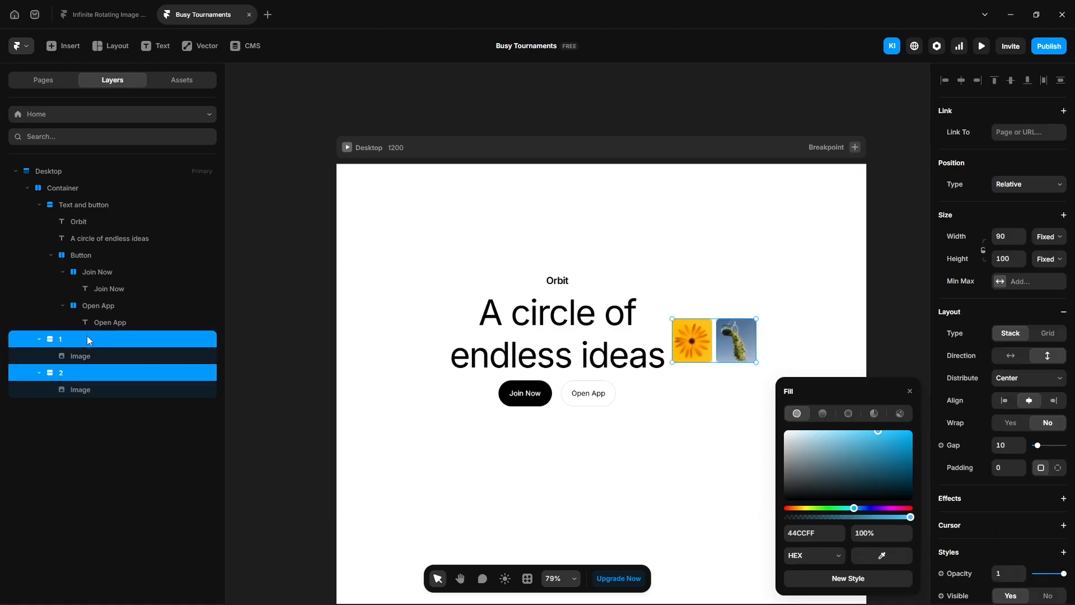
{"action": "key", "text": "ctrl+Return"}
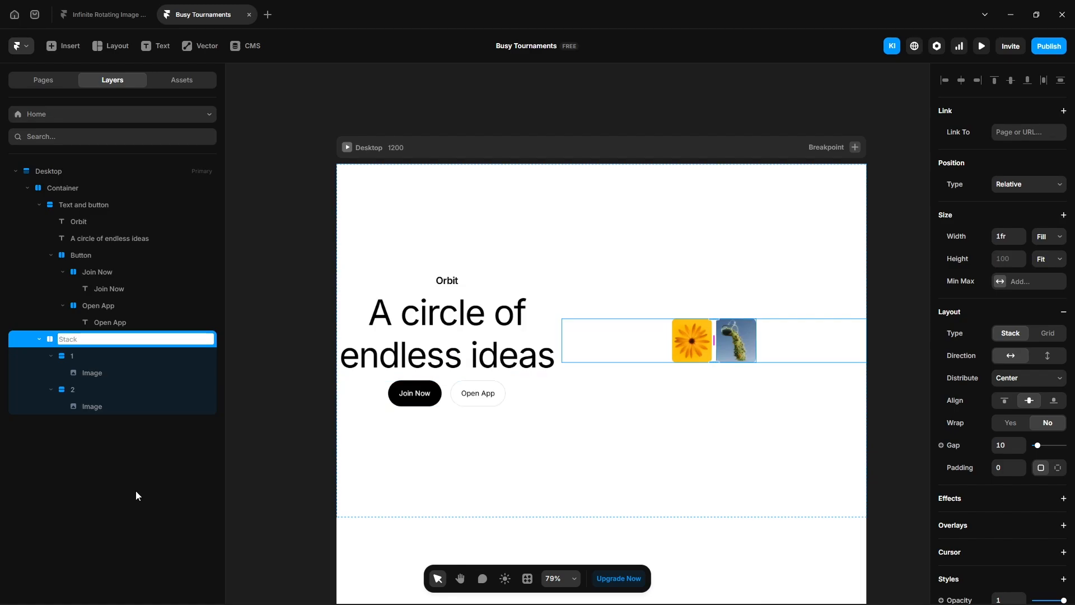
{"action": "type", "text": "Image 1"}
{"action": "key", "text": "Return"}
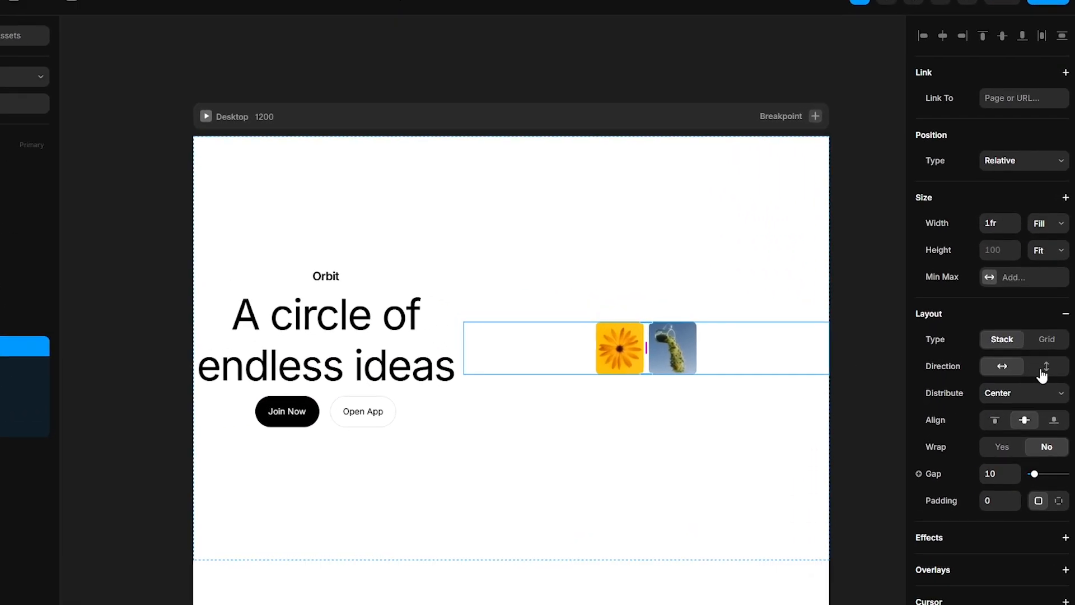
- Give the Image 1 stack a vertical direction, a height of 750 and Space Between distribution
{"action": "left_click", "coordinate": [1043, 370]}
{"action": "left_click", "coordinate": [997, 245]}
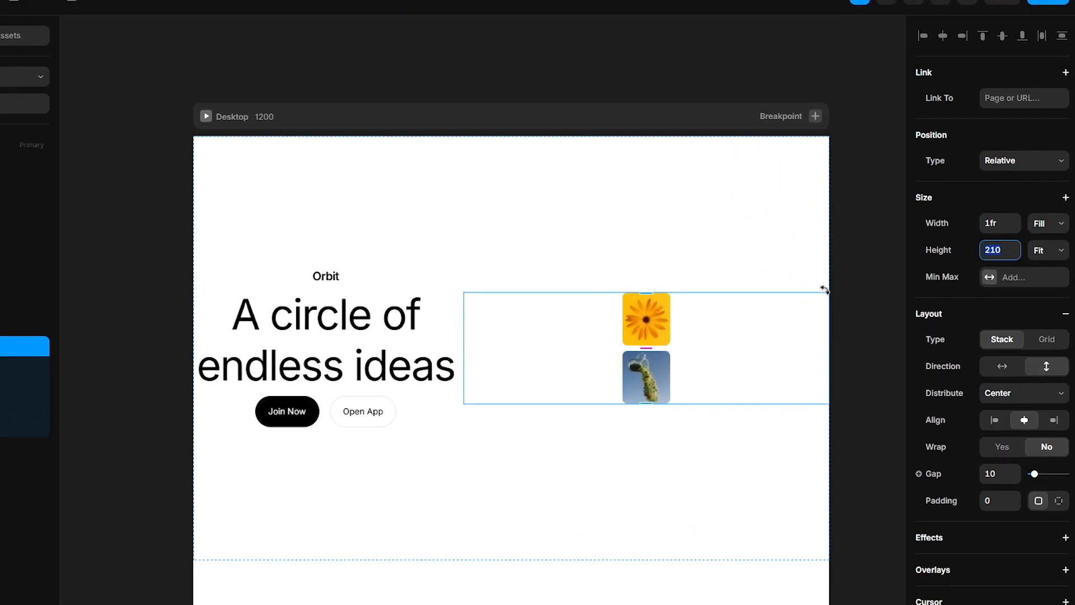
{"action": "type", "text": "750"}
{"action": "key", "text": "Return"}
{"action": "left_click", "coordinate": [1002, 398]}
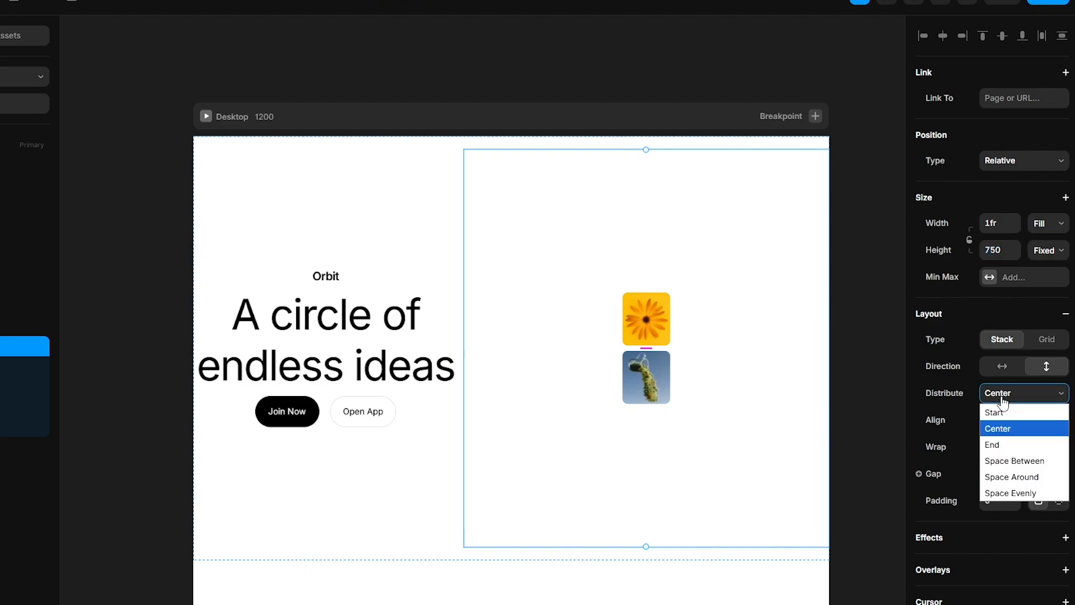
{"action": "left_click", "coordinate": [1006, 467]}
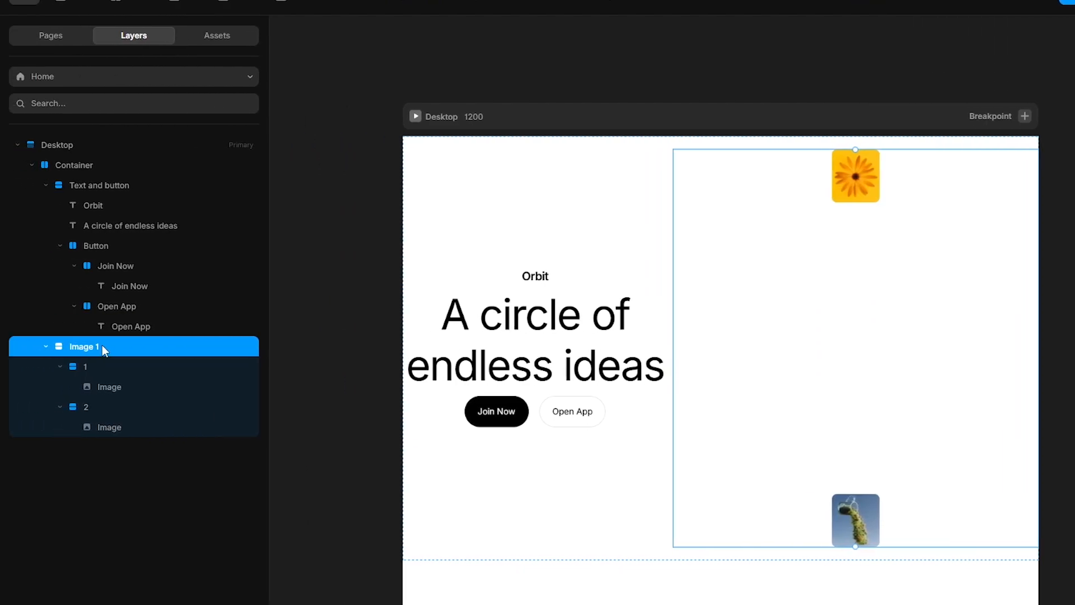
- Wrap the Image 1 stack in a new frame named First circle
{"action": "right_click", "coordinate": [34, 346]}
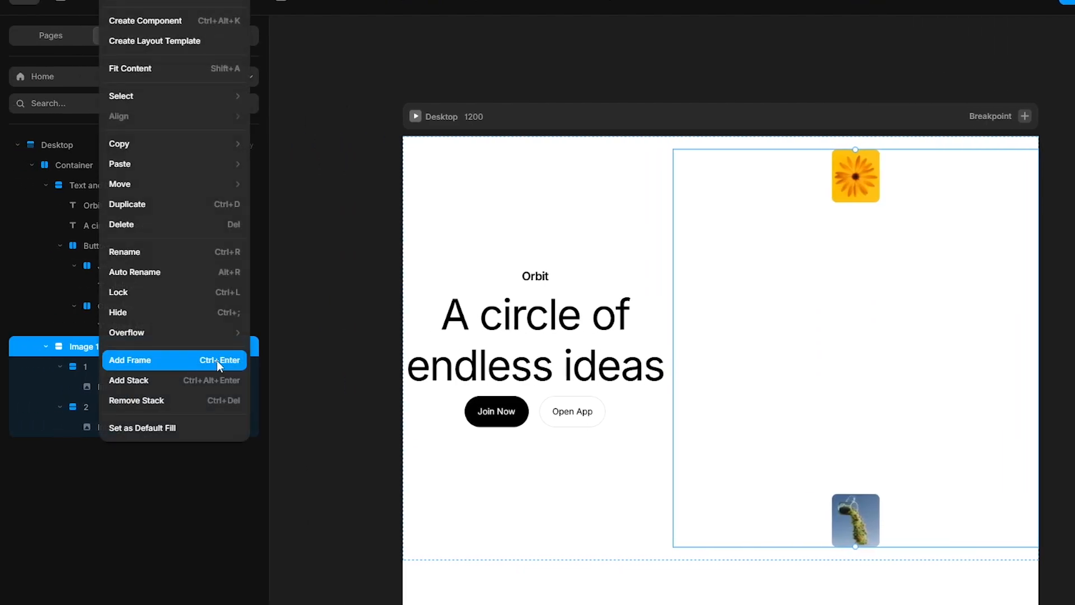
{"action": "left_click", "coordinate": [218, 362]}
{"action": "type", "text": "Fir"}
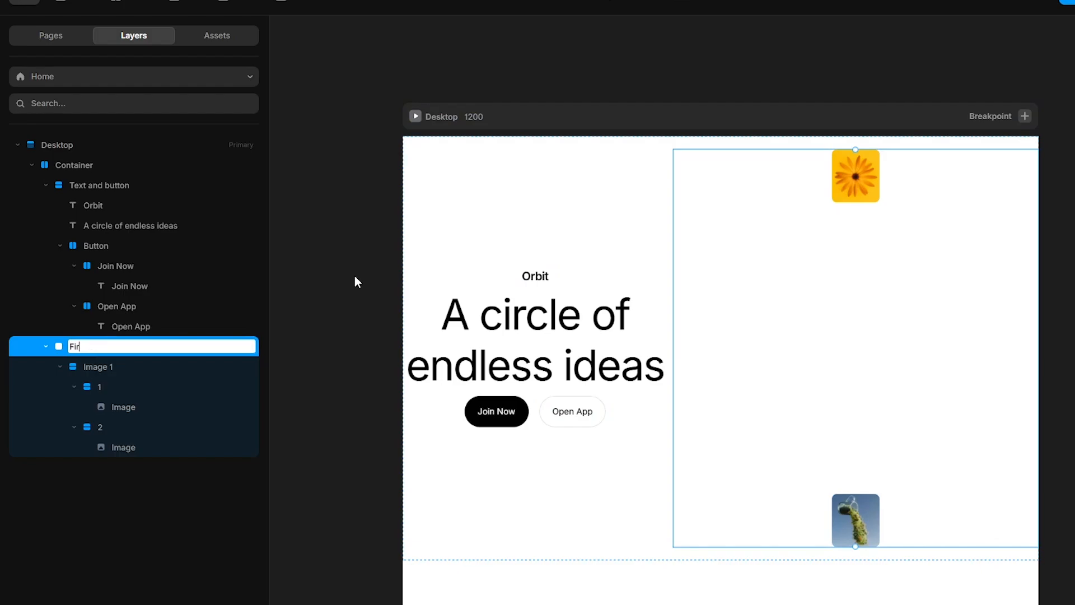
{"action": "type", "text": "st circle"}
{"action": "key", "text": "Return"}
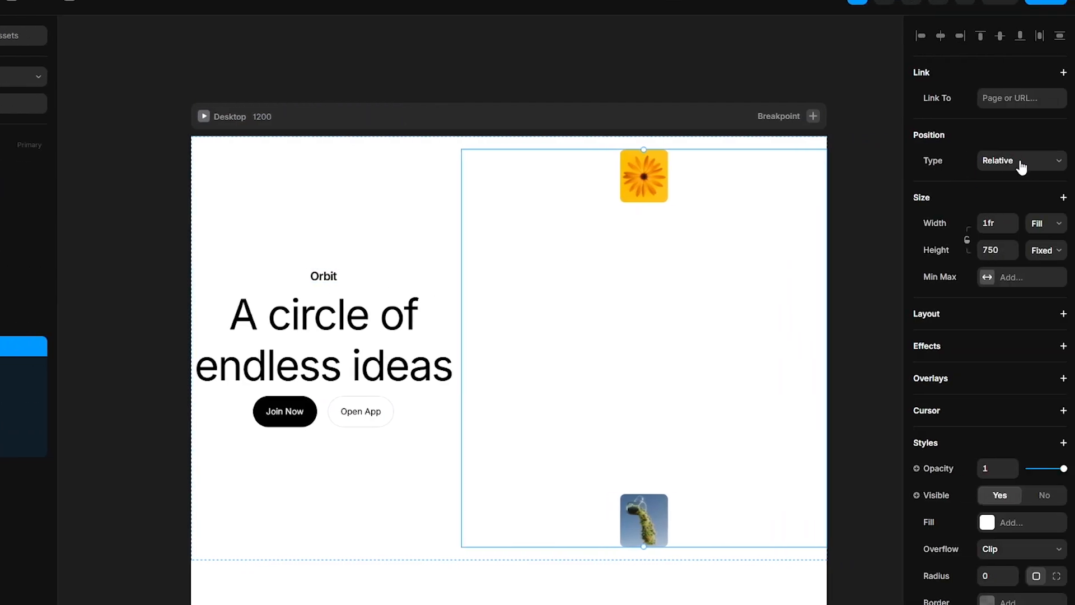
- Set the First circle frame's position type to Absolute and centre it horizontally in the container
{"action": "left_click", "coordinate": [1021, 161]}
{"action": "left_click", "coordinate": [1015, 179]}
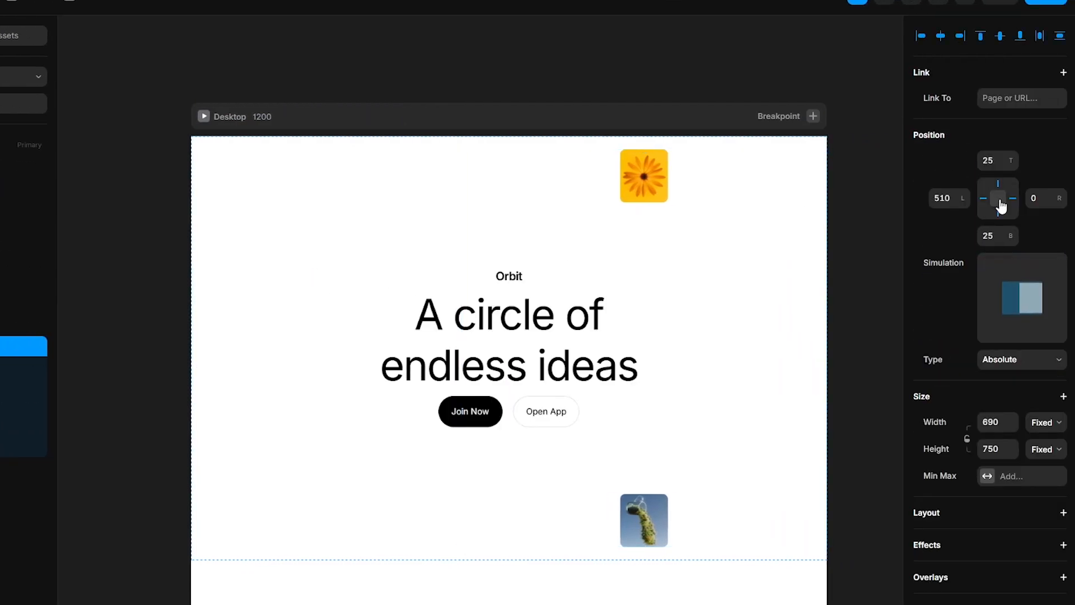
{"action": "left_click", "coordinate": [941, 37]}
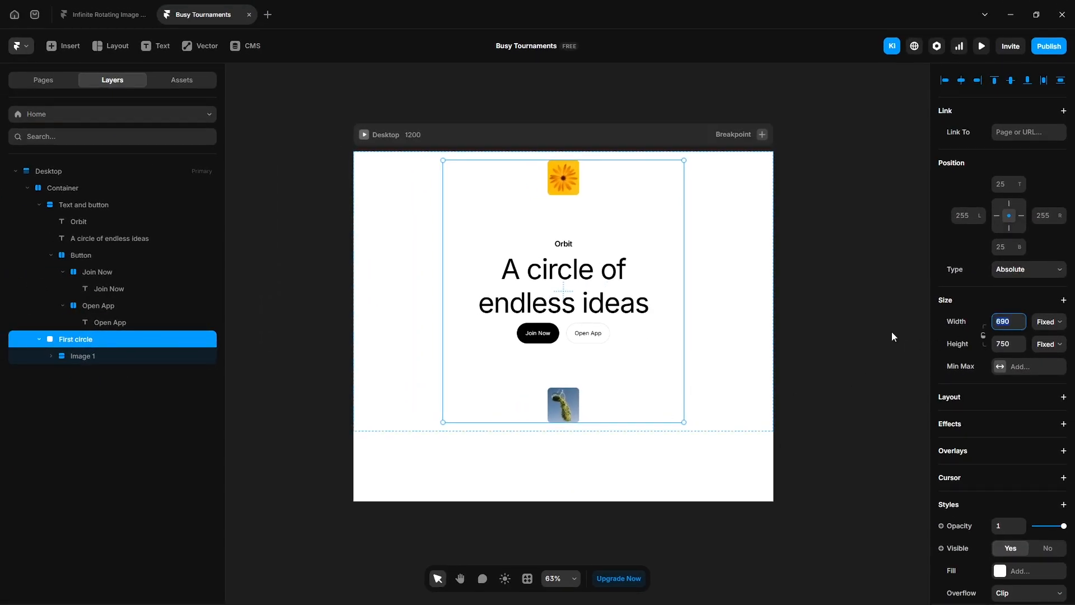
- Set the width of the Image 1 stack inside First circle to 1200
{"action": "left_click", "coordinate": [84, 355]}
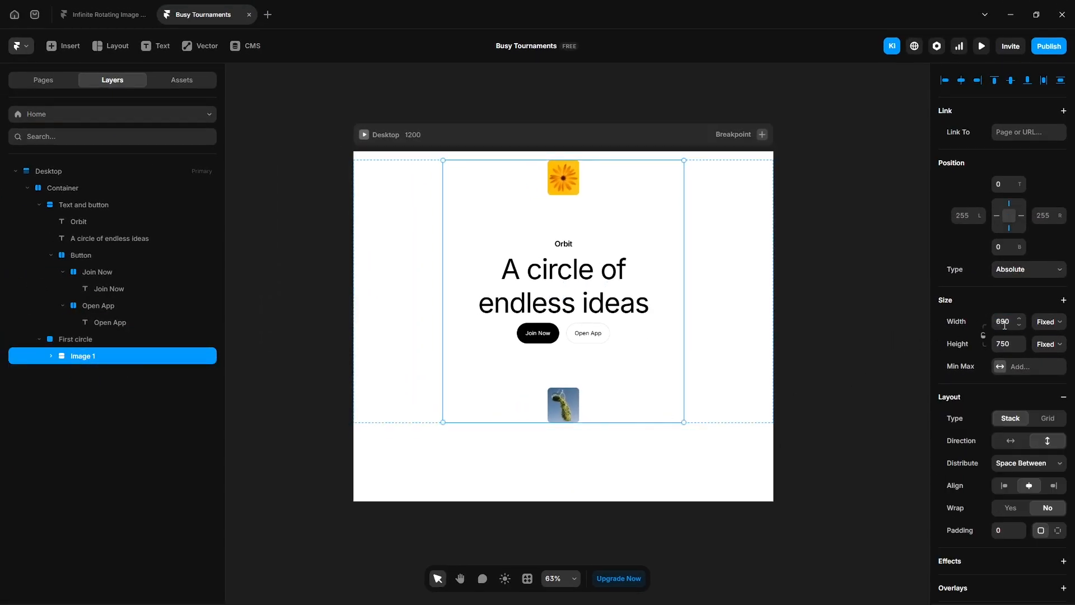
{"action": "left_click", "coordinate": [1005, 322]}
{"action": "type", "text": "1200"}
{"action": "key", "text": "Return"}
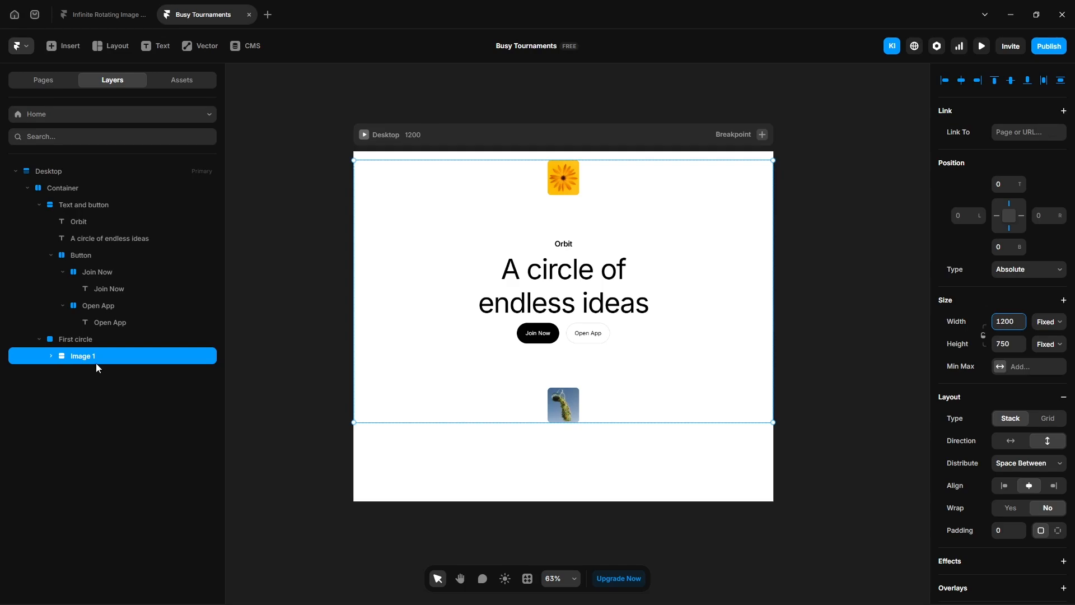
- Duplicate the Image 1 stack four times inside First circle
{"action": "key", "text": "ctrl+d"}
{"action": "key", "text": "ctrl+d"}
{"action": "key", "text": "ctrl+d"}
{"action": "key", "text": "ctrl+d"}
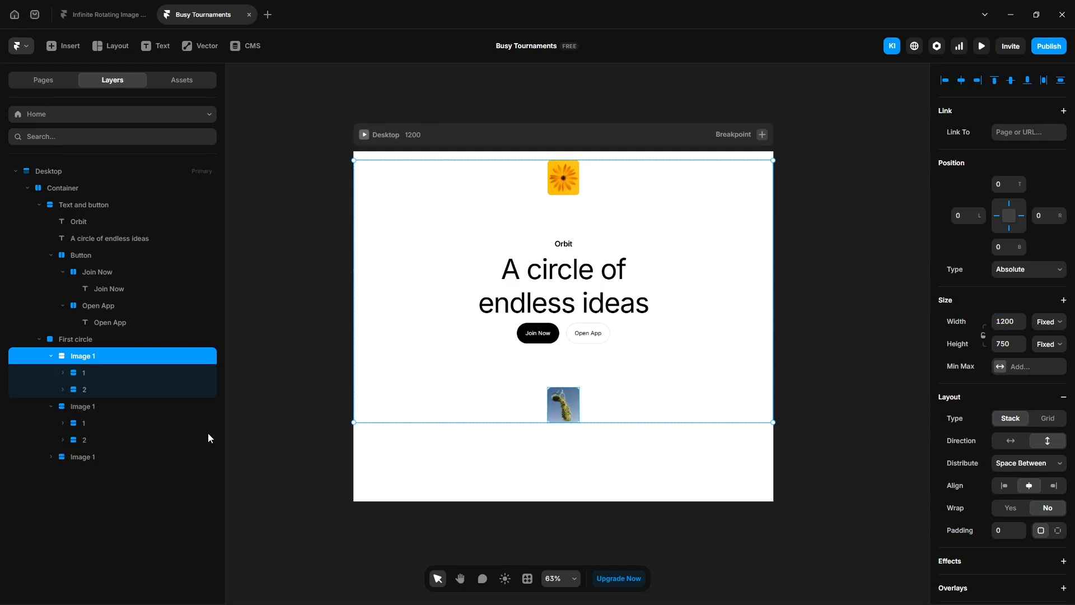
- Select all five Image 1 stacks and remove their top and bottom pins so they are anchored at the centre
{"action": "left_click", "coordinate": [85, 408], "text": "shift"}
{"action": "left_click", "coordinate": [85, 458], "text": "shift"}
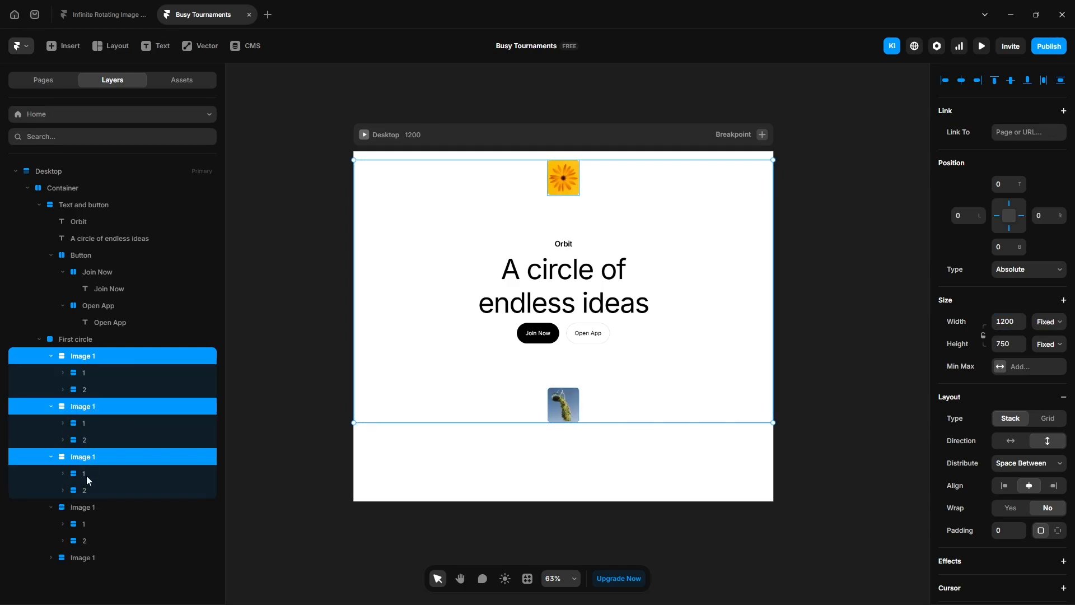
{"action": "left_click", "coordinate": [88, 506], "text": "shift"}
{"action": "left_click", "coordinate": [84, 557], "text": "shift"}
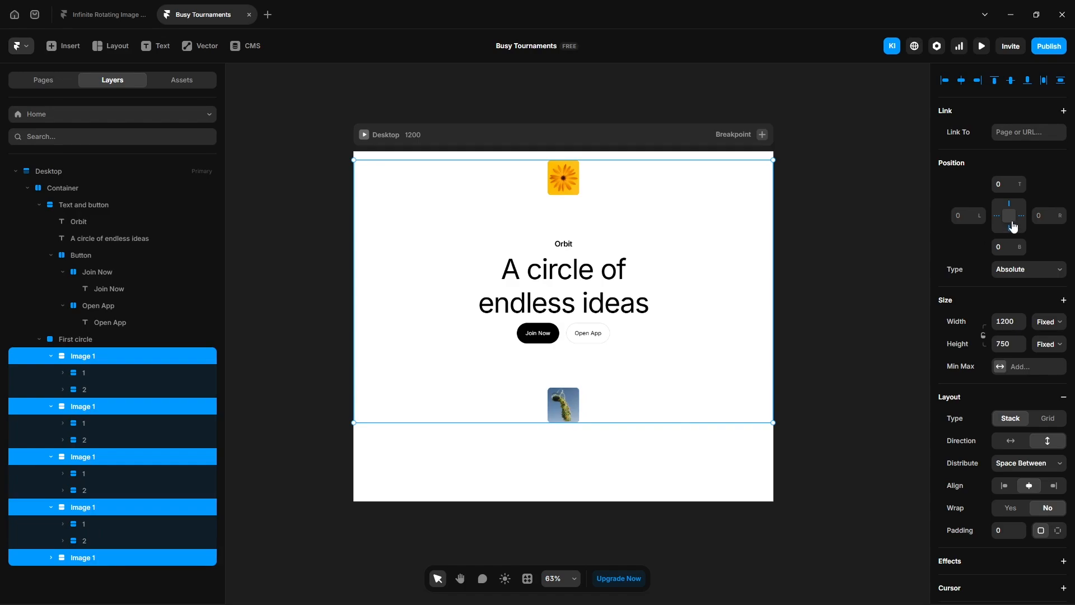
- Rename the four duplicated stacks as Image 2, Image 3, Image 4 and Image 5
{"action": "double_click", "coordinate": [112, 405]}
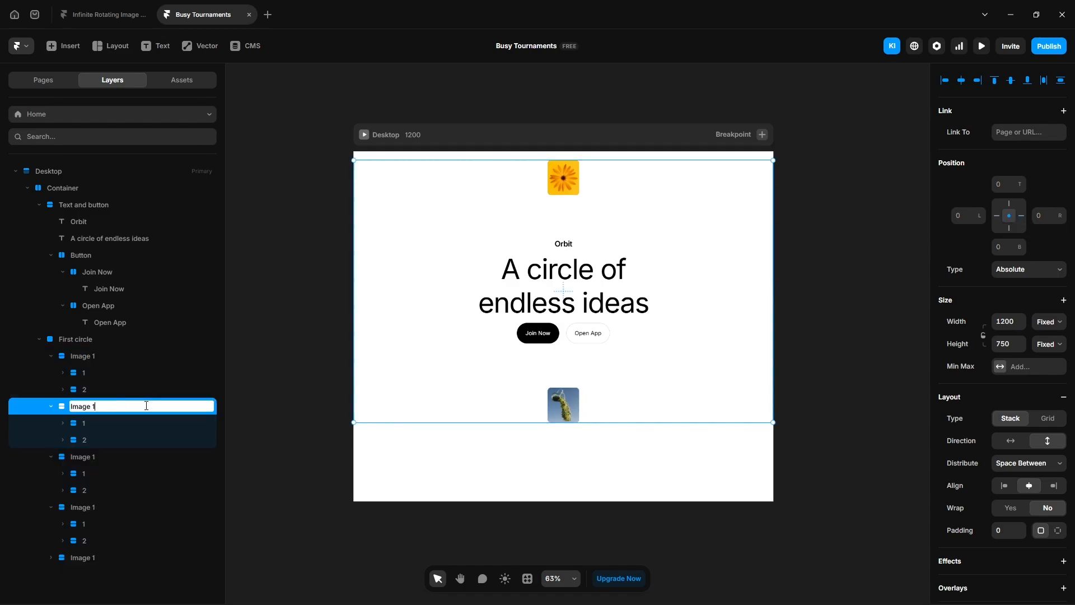
{"action": "double_click", "coordinate": [118, 457]}
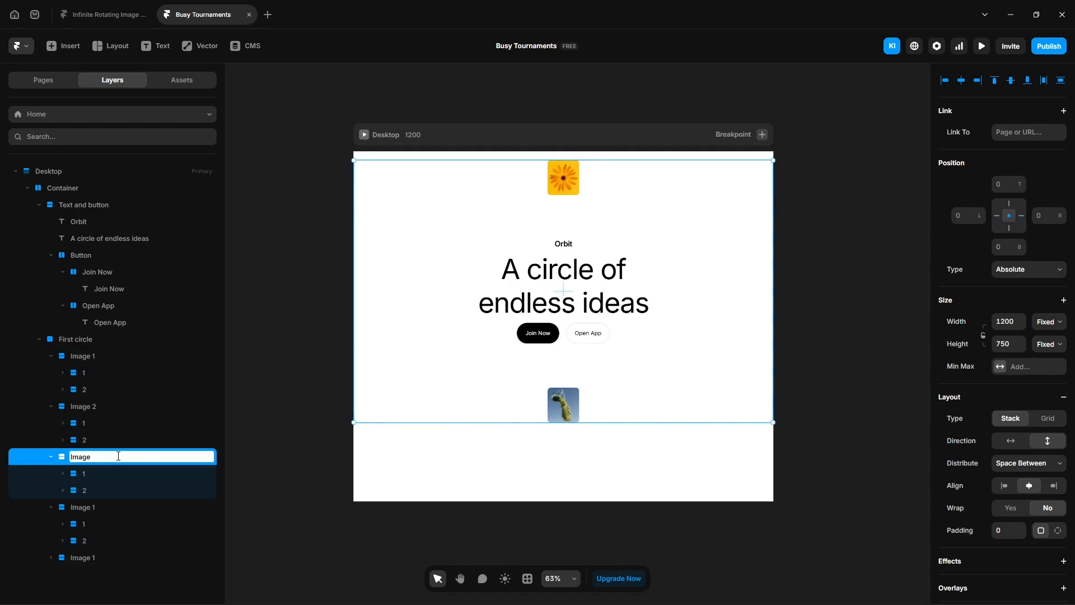
{"action": "type", "text": "3"}
{"action": "double_click", "coordinate": [111, 503]}
{"action": "type", "text": "4"}
{"action": "double_click", "coordinate": [104, 556]}
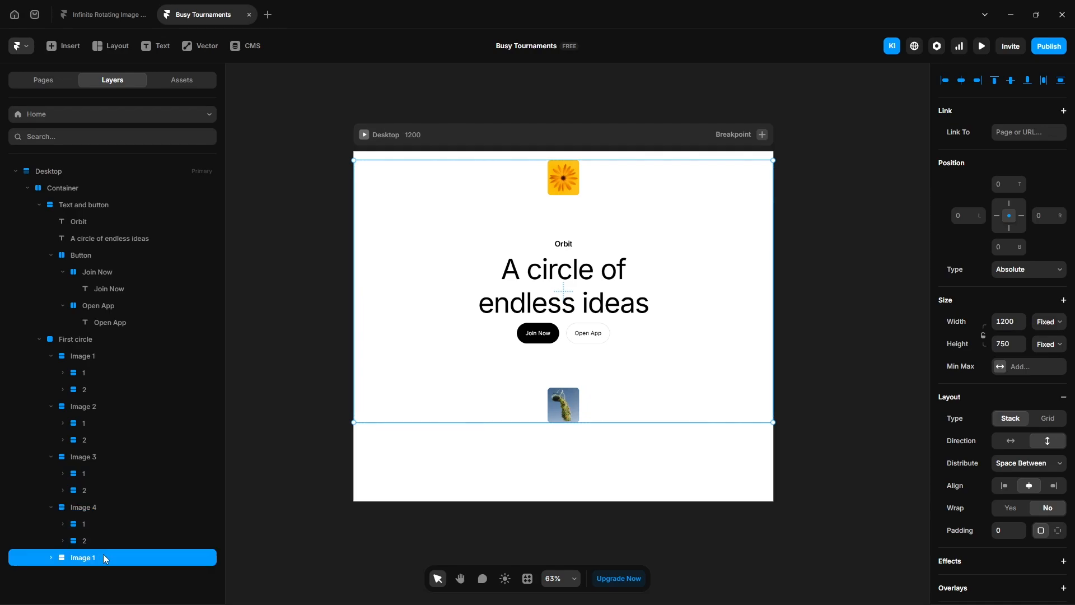
{"action": "type", "text": "5"}
{"action": "key", "text": "Return"}
- Add a Rotate transform to the Image 2 stack and turn it clockwise away from Image 1
{"action": "left_click", "coordinate": [97, 408]}
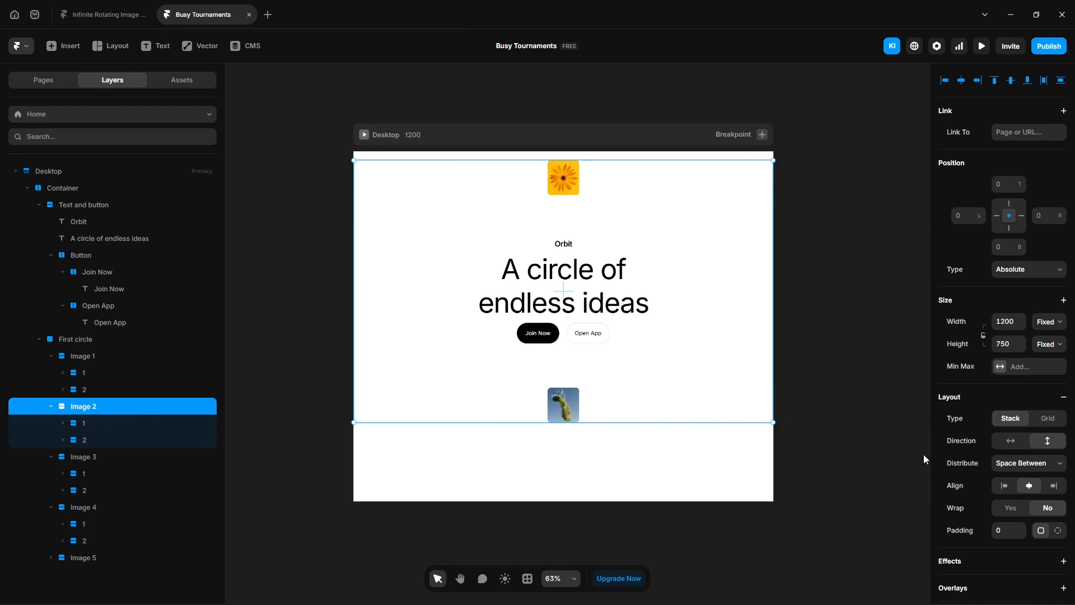
{"action": "scroll", "coordinate": [1003, 453], "scroll_direction": "down", "scroll_amount": 7}
{"action": "left_click", "coordinate": [971, 424]}
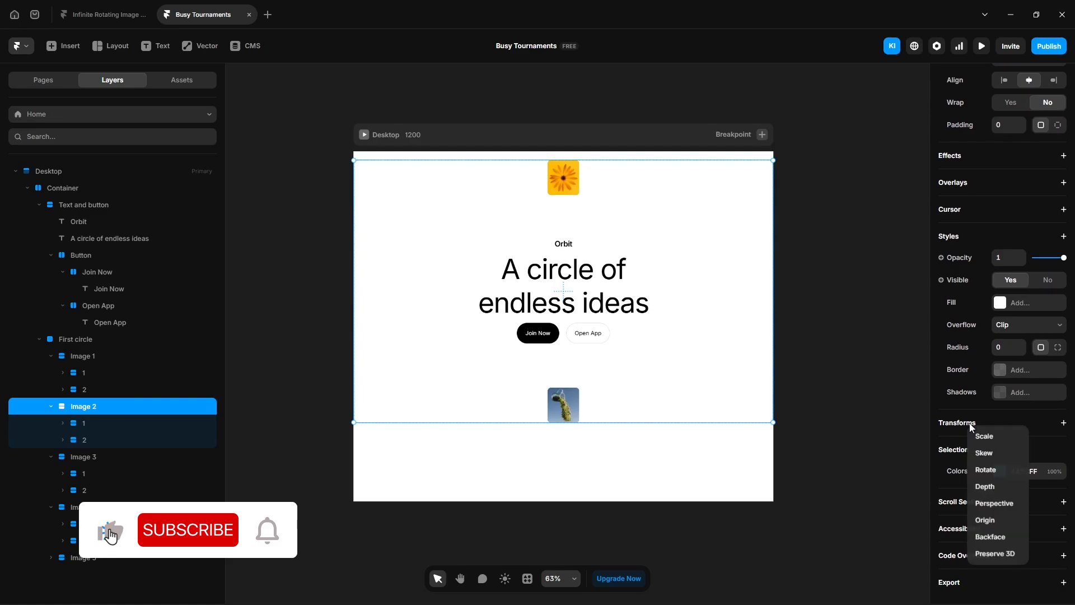
{"action": "left_click", "coordinate": [999, 474]}
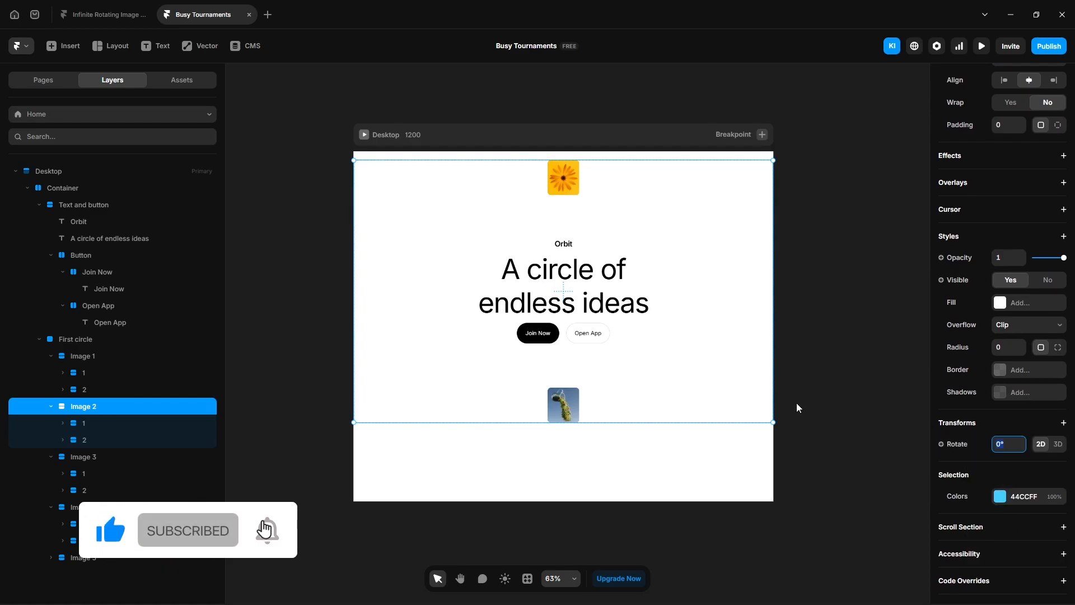
- Add a Rotate transform of 70° to the Image 3 stack
{"action": "left_click", "coordinate": [109, 458]}
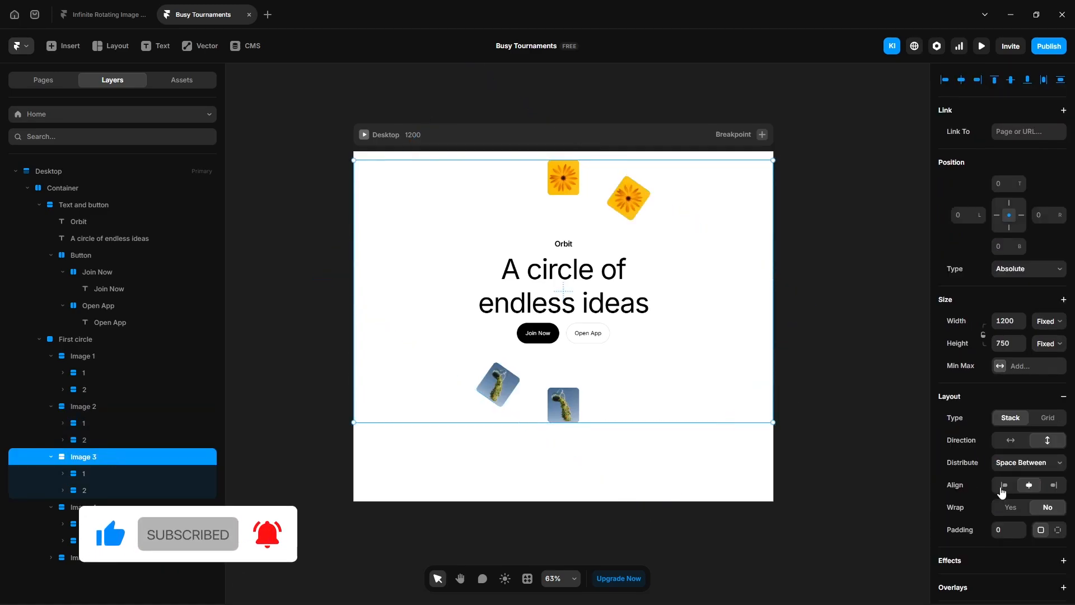
{"action": "scroll", "coordinate": [1003, 491], "scroll_direction": "down", "scroll_amount": 7}
{"action": "left_click", "coordinate": [955, 421]}
{"action": "left_click", "coordinate": [977, 469]}
{"action": "left_click", "coordinate": [1014, 442]}
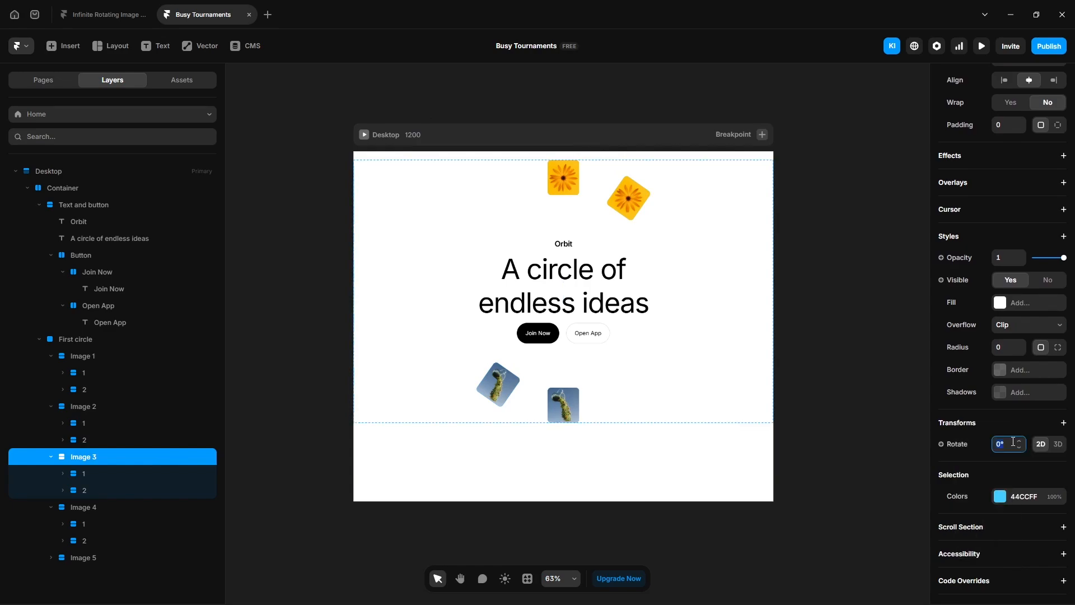
{"action": "type", "text": "70"}
{"action": "key", "text": "Return"}
- Add a Rotate transform of 105° to the Image 4 stack
{"action": "left_click", "coordinate": [109, 508]}
{"action": "scroll", "coordinate": [995, 425], "scroll_direction": "down", "scroll_amount": 1}
{"action": "scroll", "coordinate": [995, 424], "scroll_direction": "down", "scroll_amount": 6}
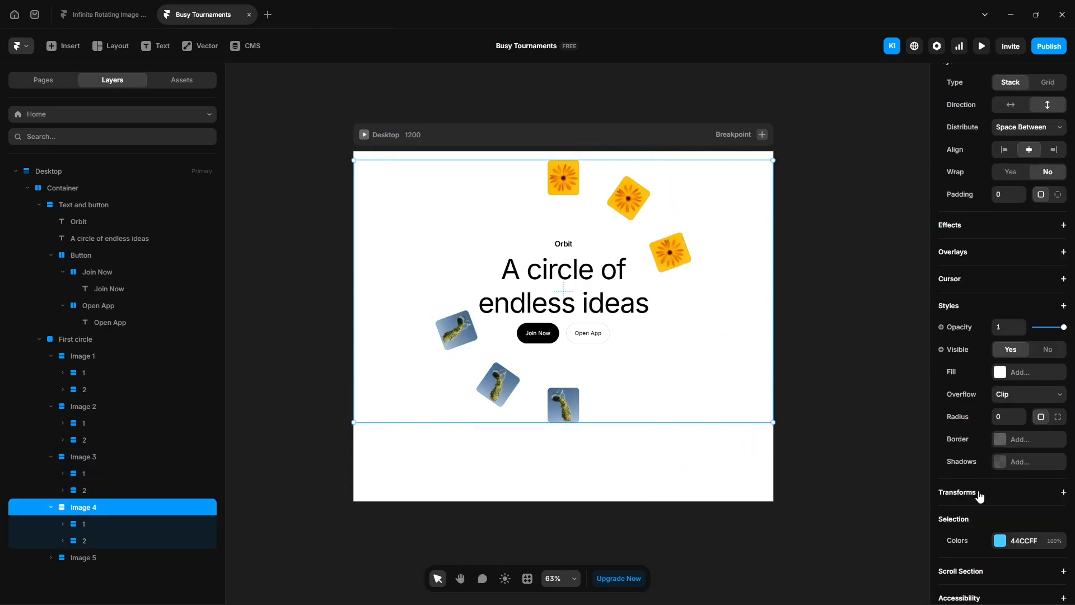
{"action": "left_click", "coordinate": [976, 492]}
{"action": "left_click", "coordinate": [994, 393]}
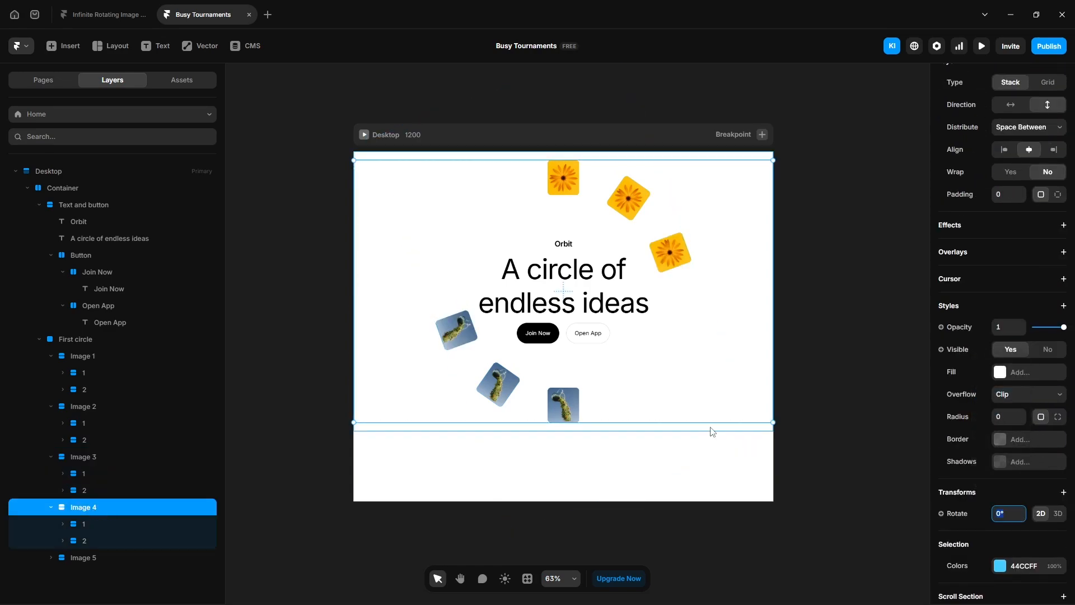
{"action": "type", "text": "105"}
{"action": "key", "text": "Return"}
- Add a Rotate transform of 140° to the Image 5 stack
{"action": "left_click", "coordinate": [767, 399]}
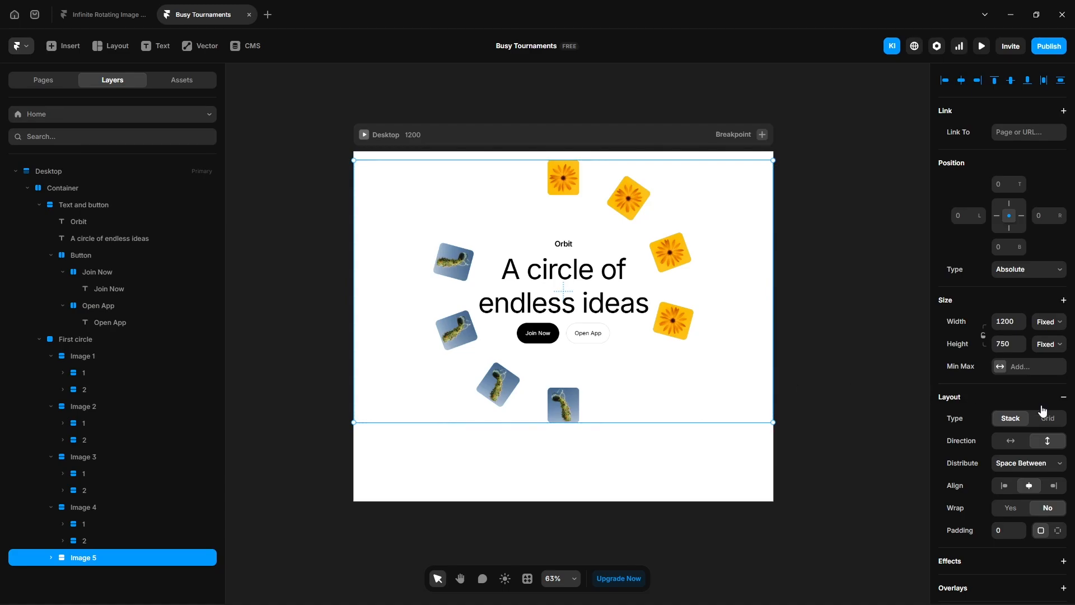
{"action": "scroll", "coordinate": [1043, 411], "scroll_direction": "down", "scroll_amount": 6}
{"action": "left_click", "coordinate": [975, 492]}
{"action": "left_click", "coordinate": [966, 396]}
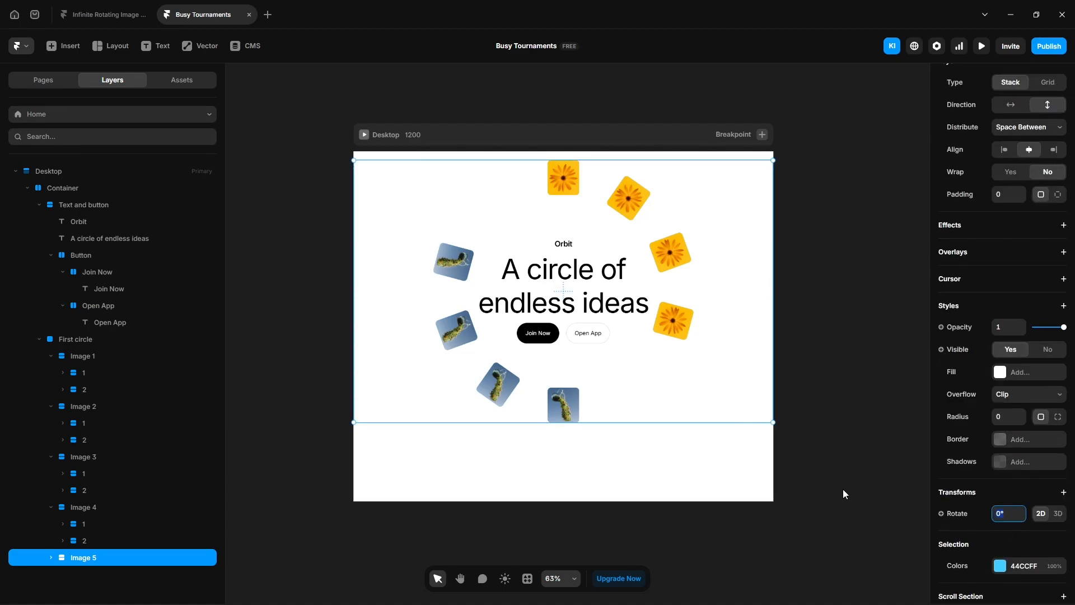
{"action": "type", "text": "140"}
{"action": "key", "text": "Return"}
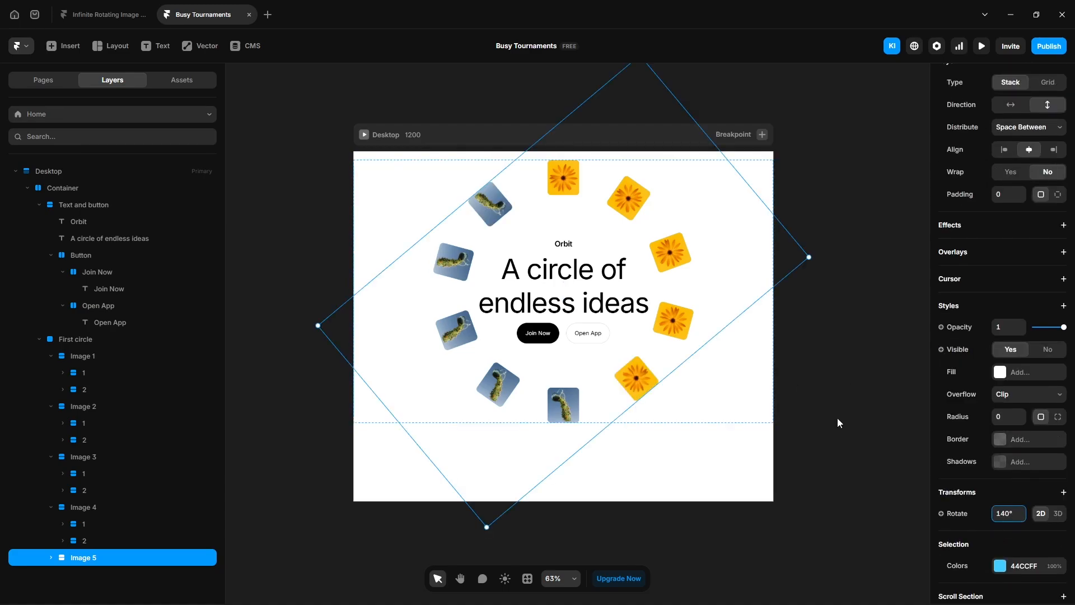
- Replace the image inside stack 1 of Image 2 with the dark blue night-sky picture
{"action": "left_click", "coordinate": [63, 424]}
{"action": "left_click", "coordinate": [97, 440]}
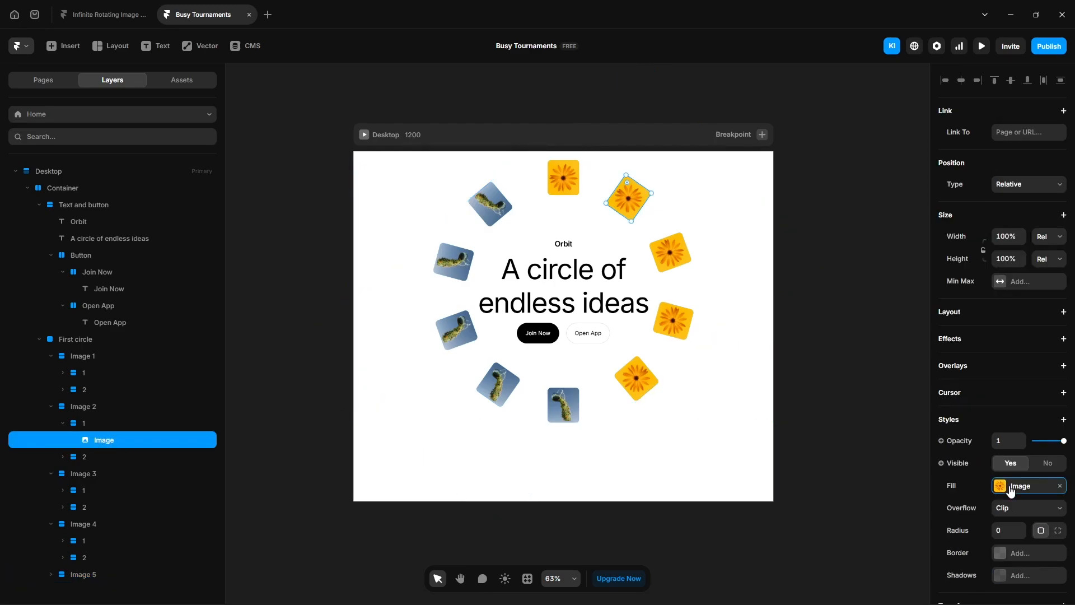
{"action": "left_click", "coordinate": [1011, 488]}
{"action": "left_click_drag", "start_coordinate": [1074, 386], "coordinate": [867, 414]}
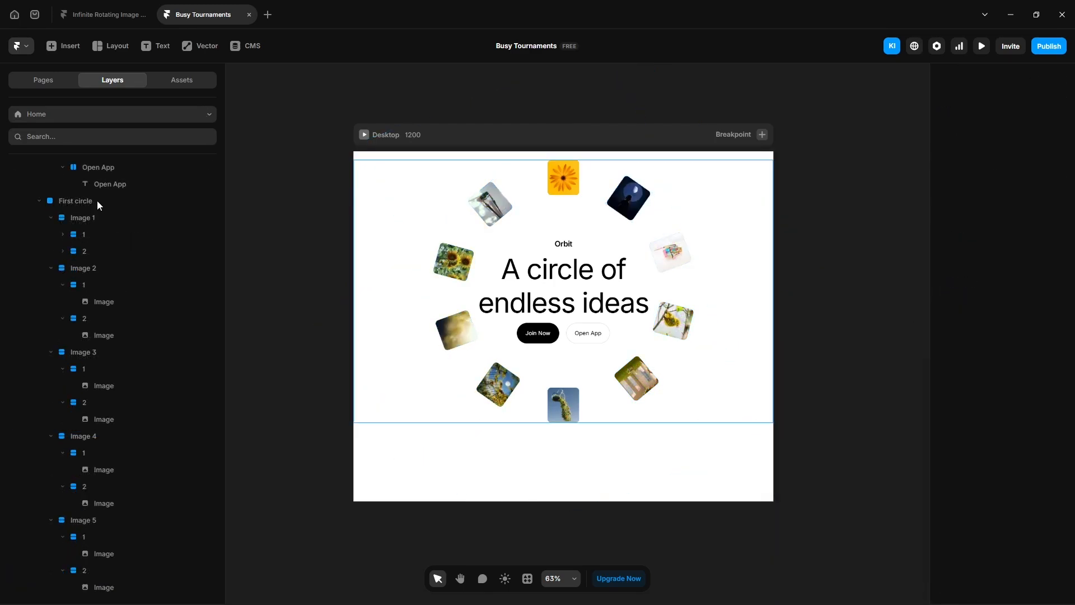
- Add a Loop effect to First circle with a 360° rotation and Linear transition, and preview the page
{"action": "left_click", "coordinate": [95, 200]}
{"action": "left_click", "coordinate": [954, 425]}
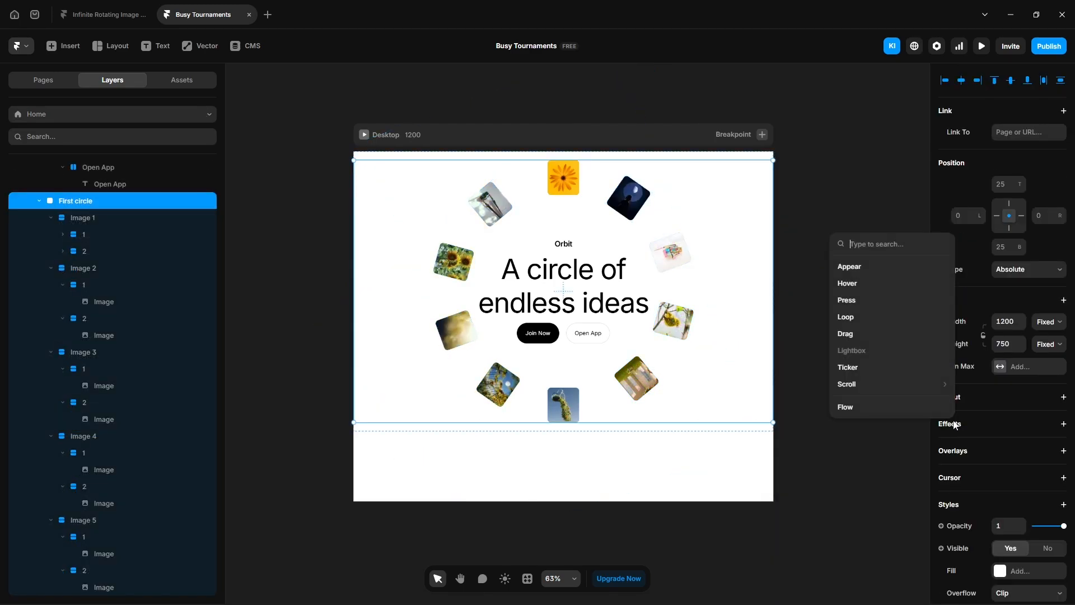
{"action": "left_click", "coordinate": [865, 317]}
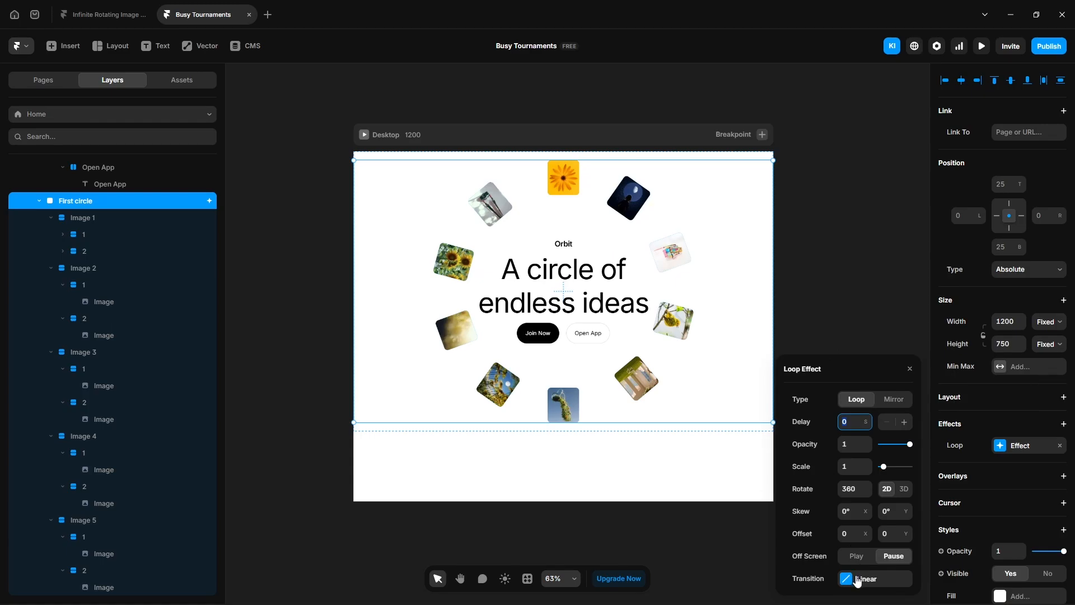
{"action": "left_click", "coordinate": [855, 578]}
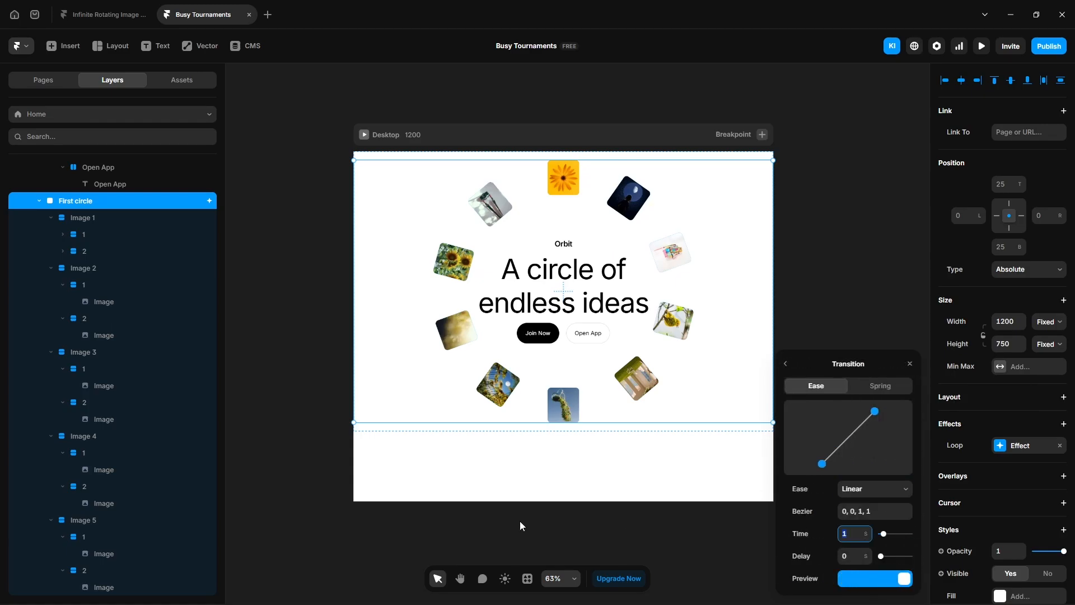
{"action": "left_click", "coordinate": [828, 232]}
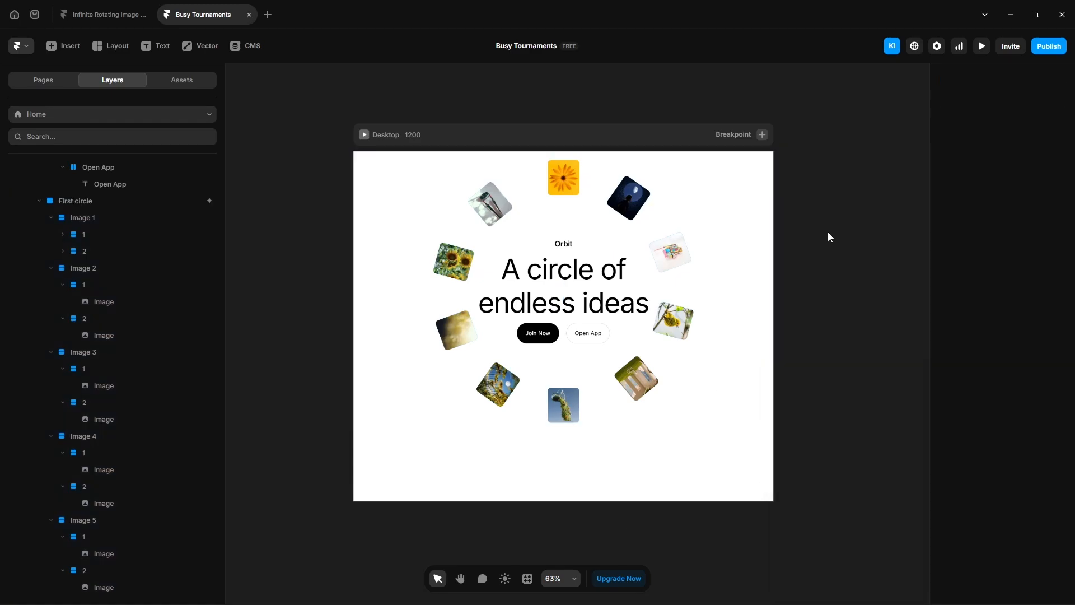
{"action": "left_click", "coordinate": [982, 46]}
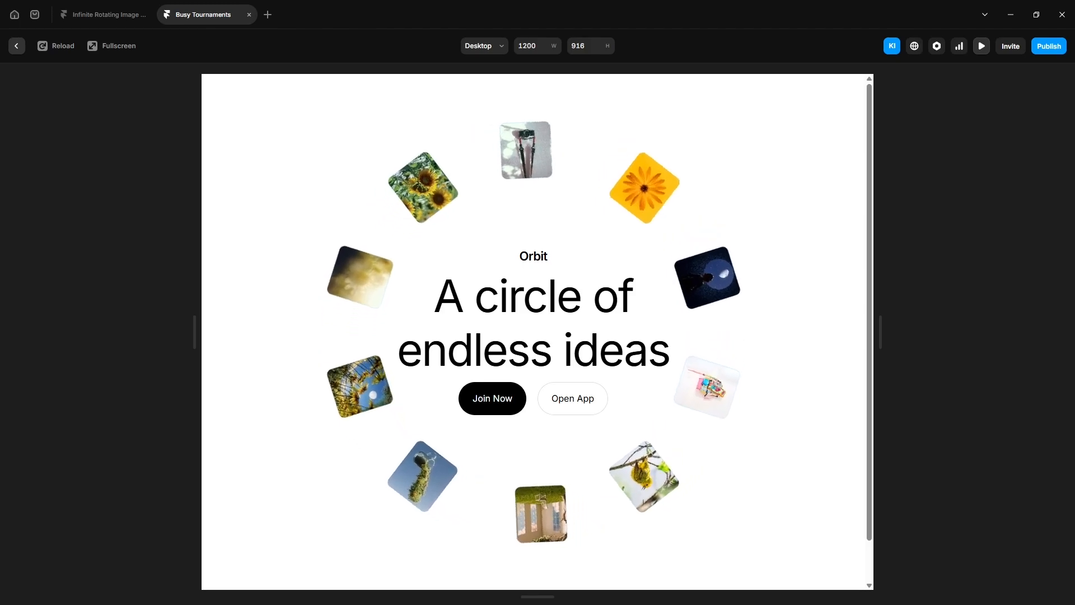
{"action": "key", "text": "Escape"}
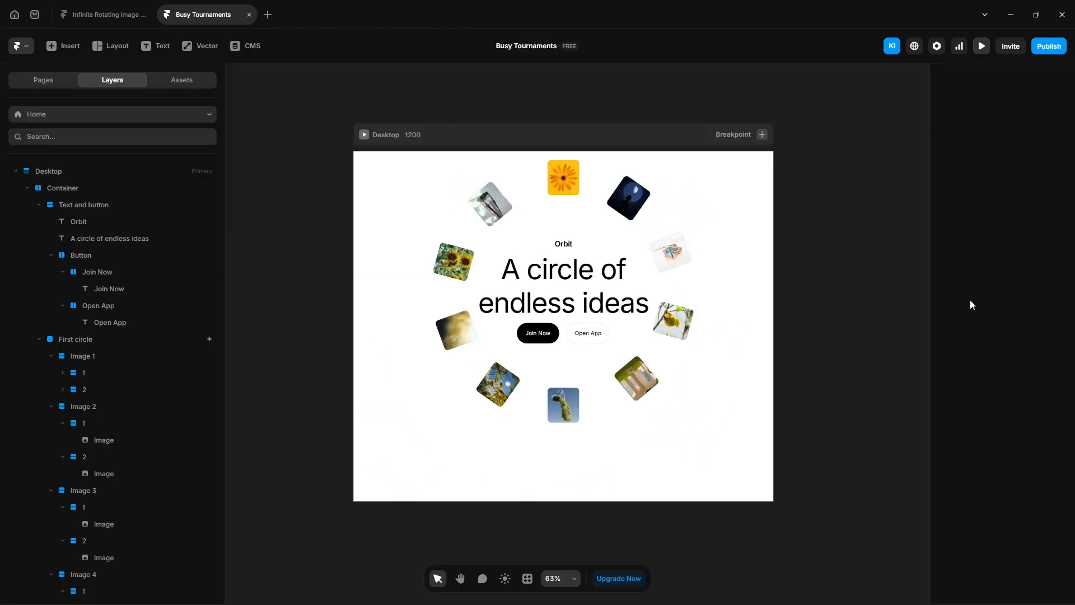
- Duplicate the First circle layer and rename the copy Second circle
{"action": "left_click", "coordinate": [39, 205]}
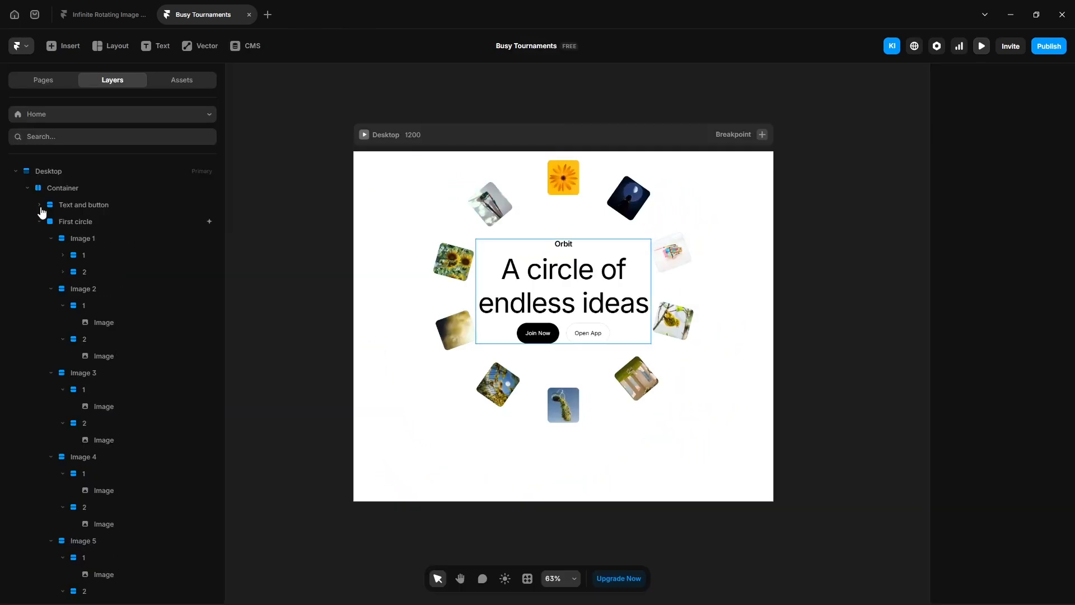
{"action": "left_click", "coordinate": [39, 221]}
{"action": "left_click", "coordinate": [81, 222]}
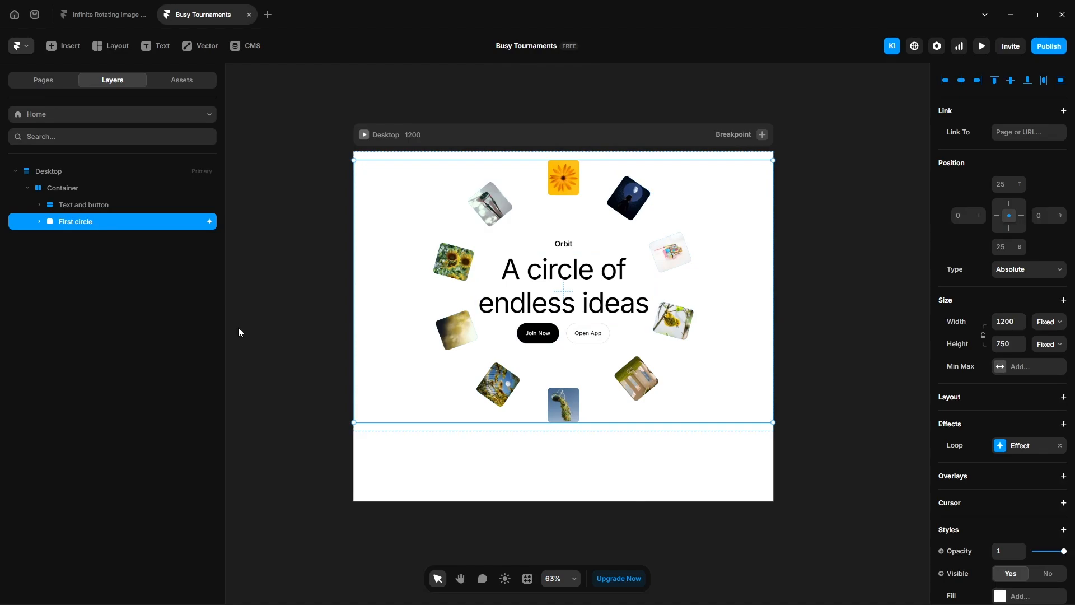
{"action": "key", "text": "ctrl+d"}
{"action": "double_click", "coordinate": [68, 239]}
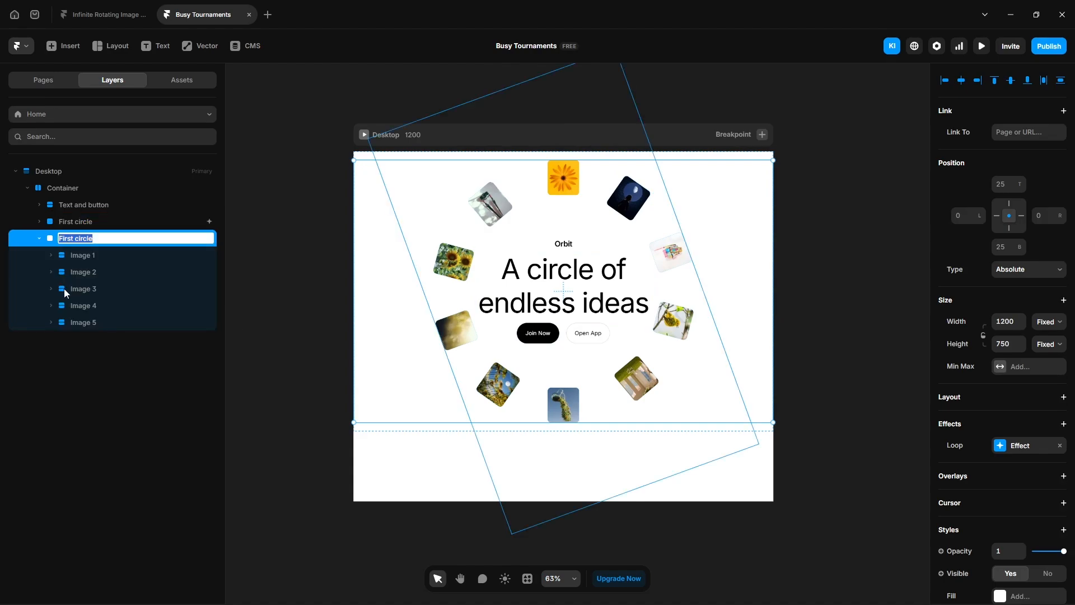
{"action": "type", "text": "Second"}
{"action": "key", "text": "Return"}
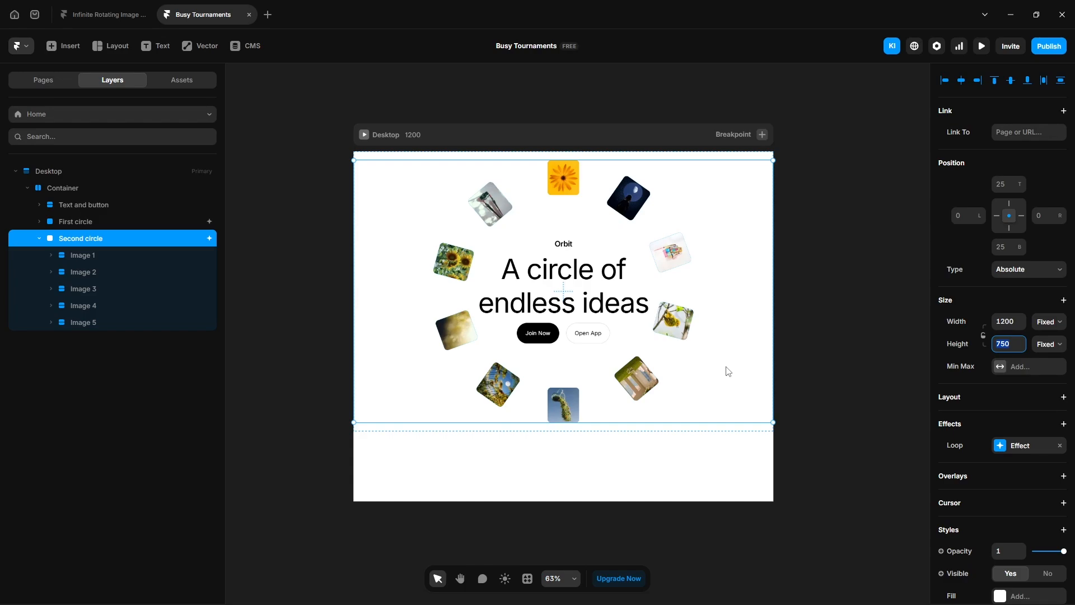
- Set the height of Second circle and its Image 1 to Image 5 stacks to 1200
{"action": "left_click", "coordinate": [100, 256]}
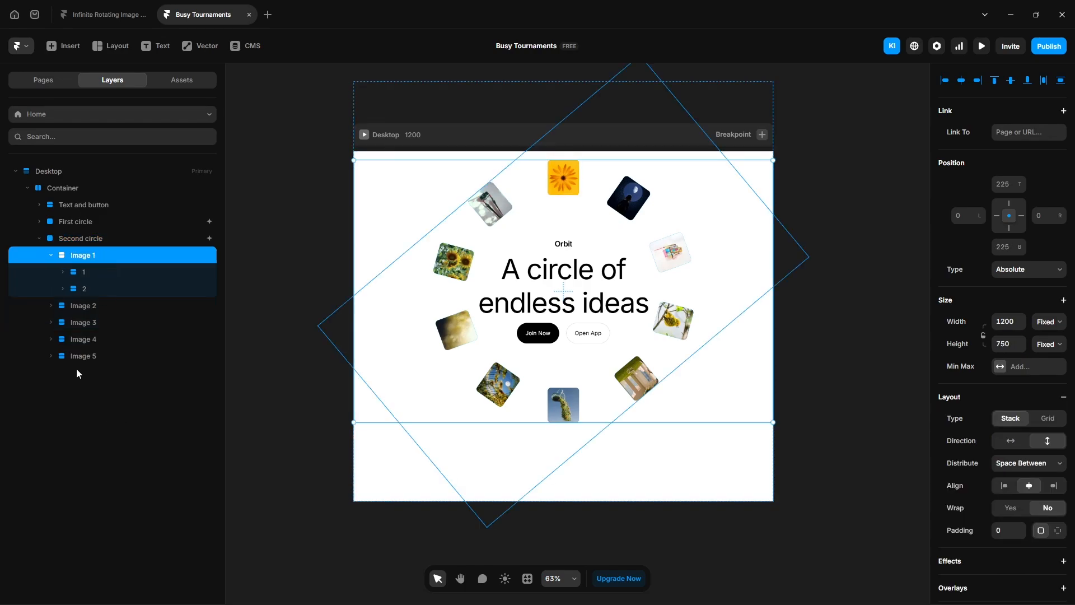
{"action": "left_click", "coordinate": [107, 358], "text": "shift"}
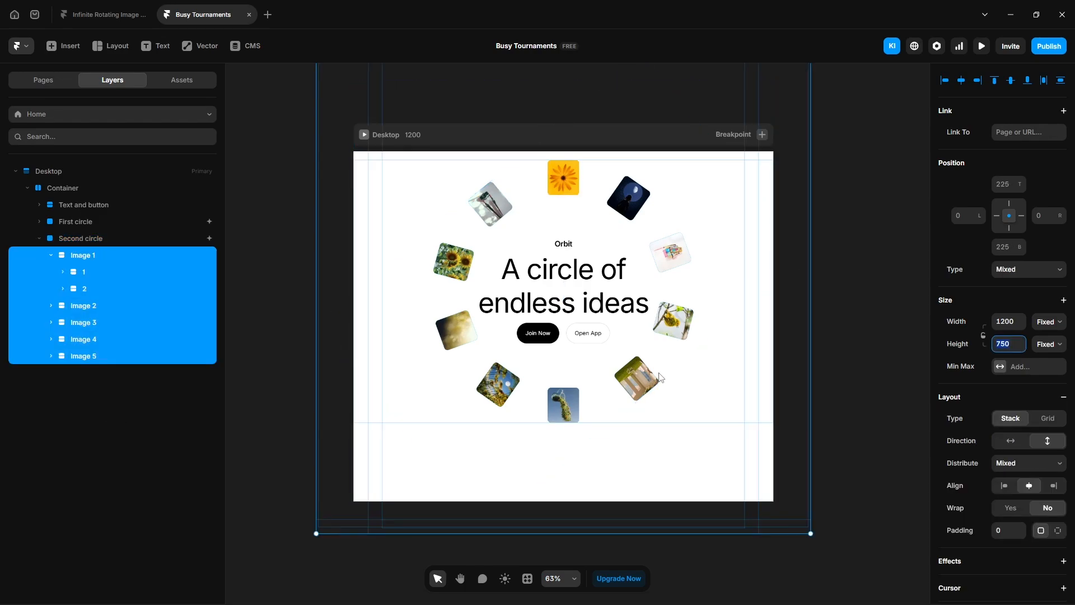
{"action": "type", "text": "1200"}
{"action": "key", "text": "Return"}
{"action": "key", "text": "Escape"}
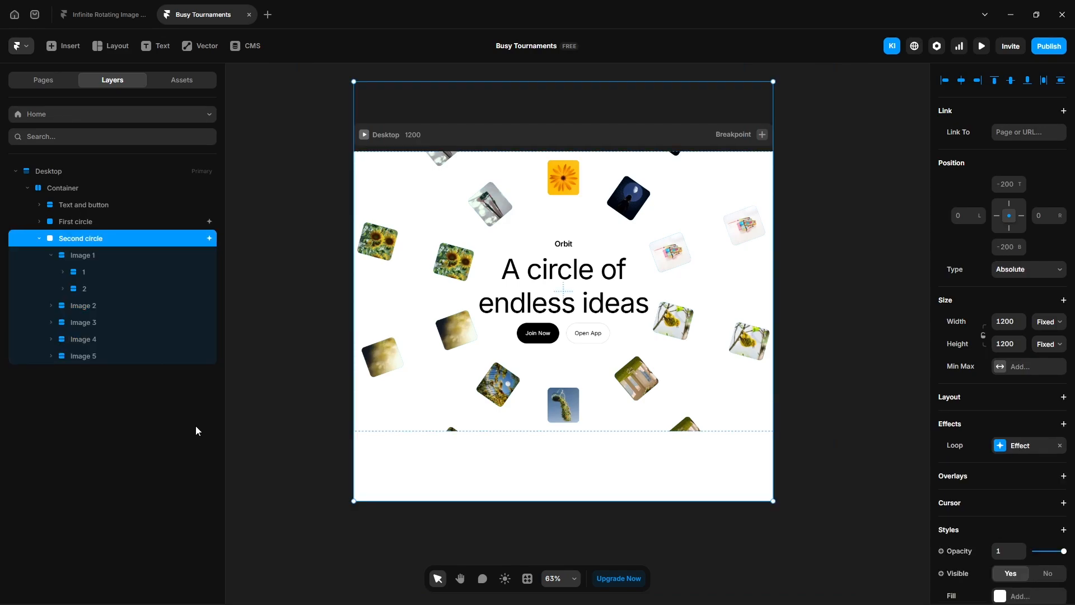
- Hide the First circle layer and set the Container's overflow to Visible
{"action": "left_click", "coordinate": [90, 224]}
{"action": "left_click", "coordinate": [1047, 573]}
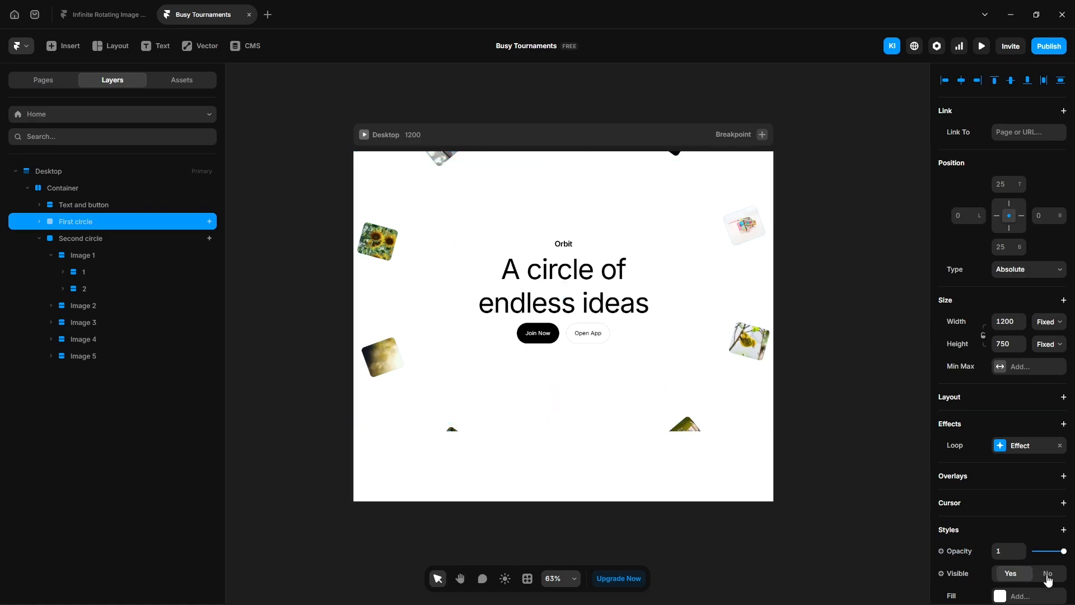
{"action": "left_click", "coordinate": [77, 188]}
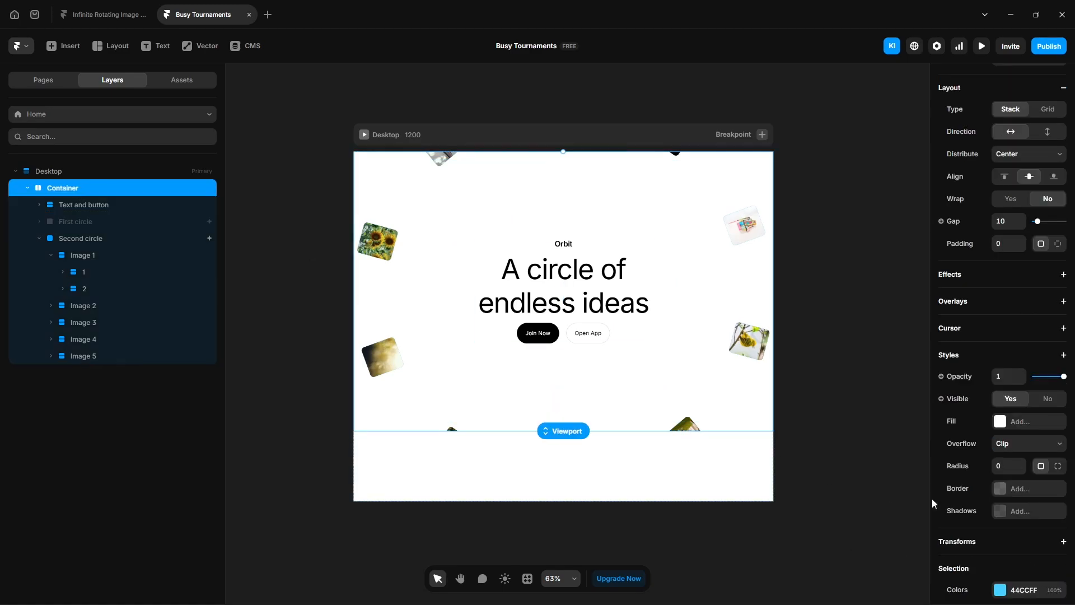
{"action": "left_click", "coordinate": [1028, 448]}
{"action": "left_click", "coordinate": [1020, 473]}
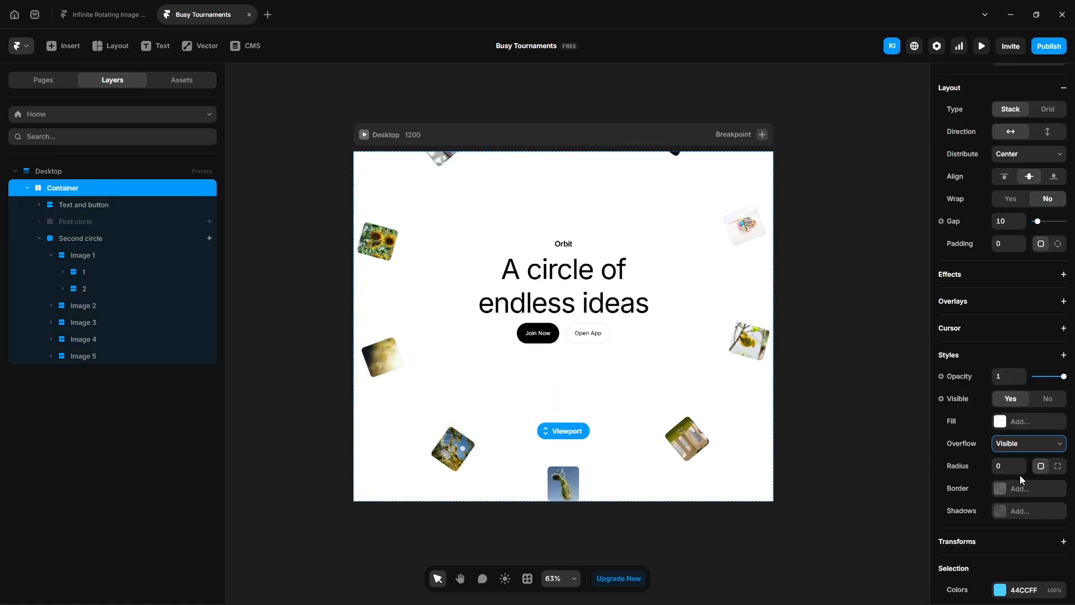
- Duplicate the Image 5 stack in Second circle and rename the copy Image 6
{"action": "left_click", "coordinate": [97, 357]}
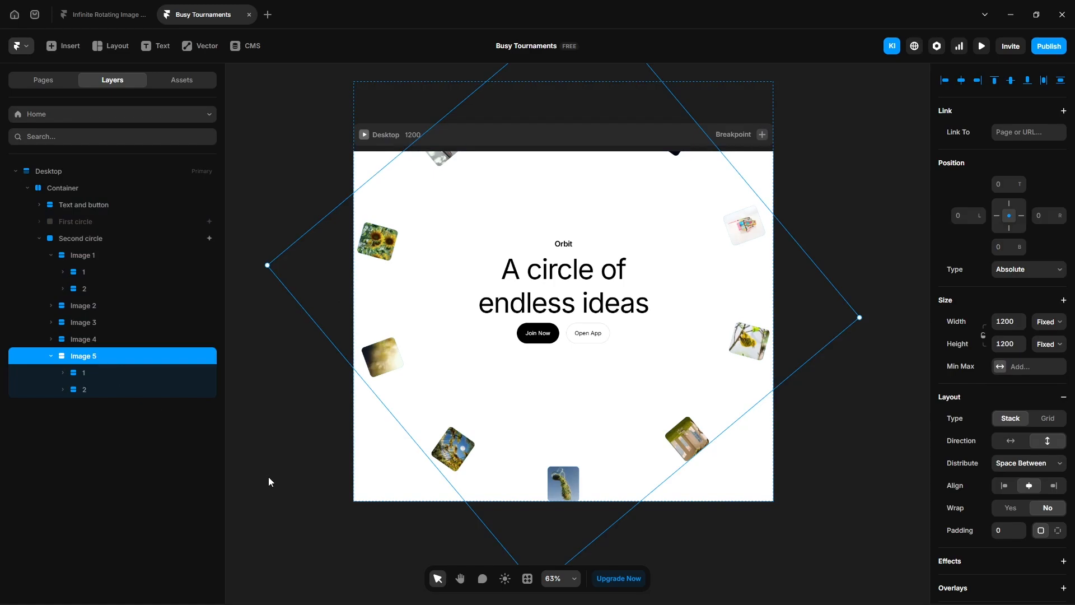
{"action": "key", "text": "ctrl+d"}
{"action": "double_click", "coordinate": [104, 407]}
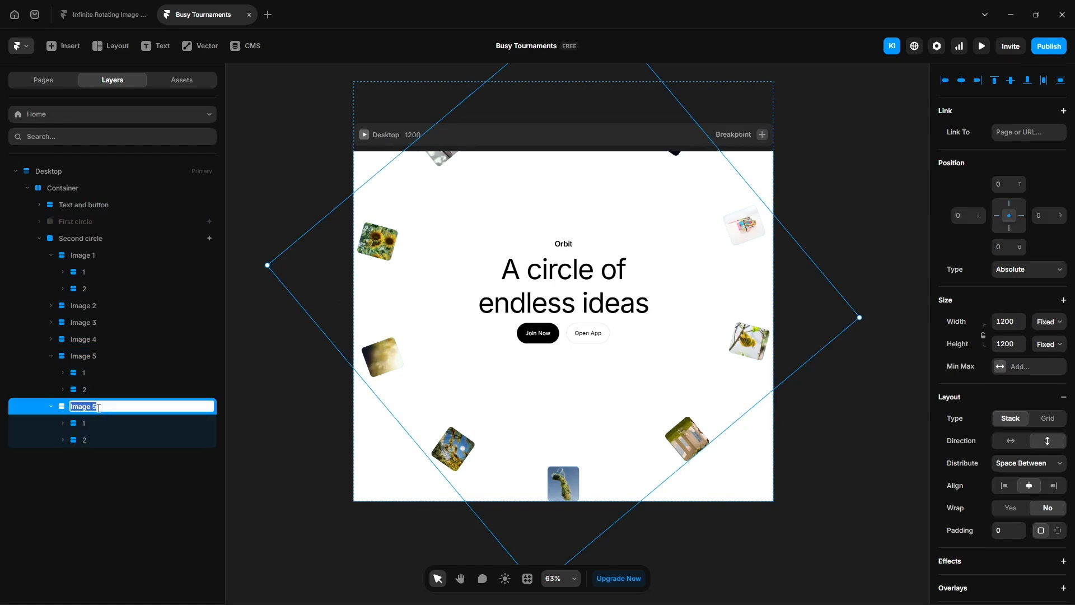
{"action": "key", "text": "Return"}
- Set the rotation of the Image 2 stack in Second circle to 30°
{"action": "left_click", "coordinate": [88, 307]}
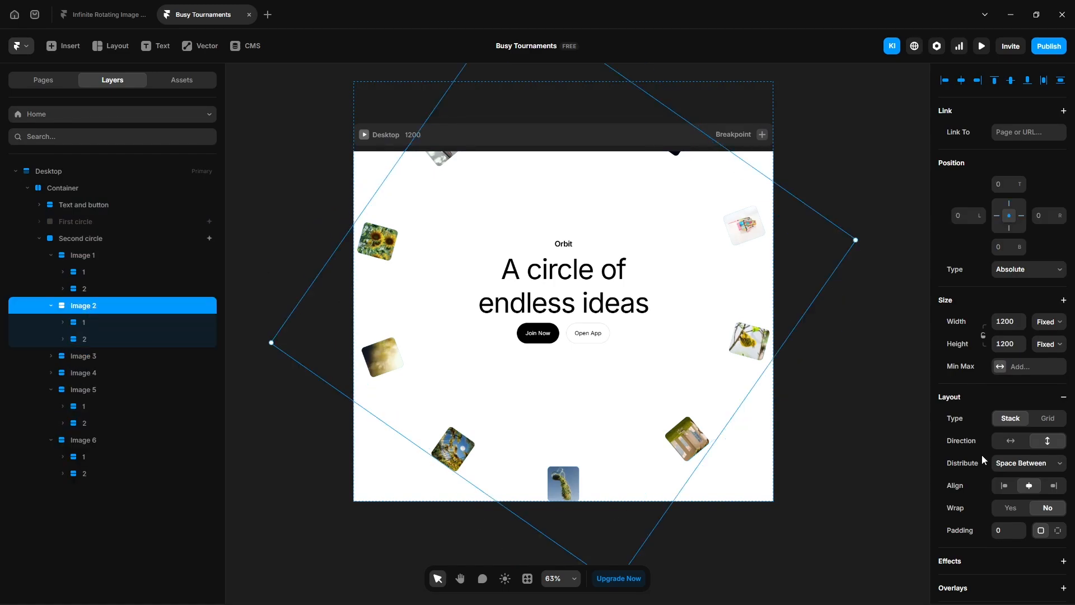
{"action": "scroll", "coordinate": [974, 463], "scroll_direction": "down", "scroll_amount": 5}
{"action": "left_click", "coordinate": [1008, 569]}
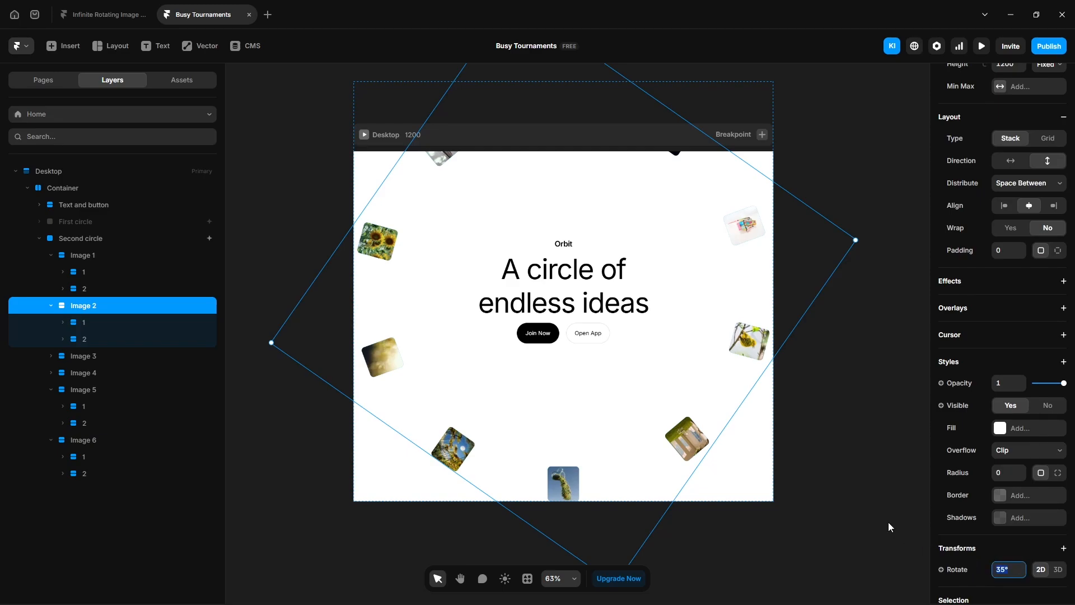
{"action": "type", "text": "30"}
{"action": "key", "text": "Return"}
- Set the rotation of the Image 3 stack in Second circle to 60°
{"action": "left_click", "coordinate": [95, 357]}
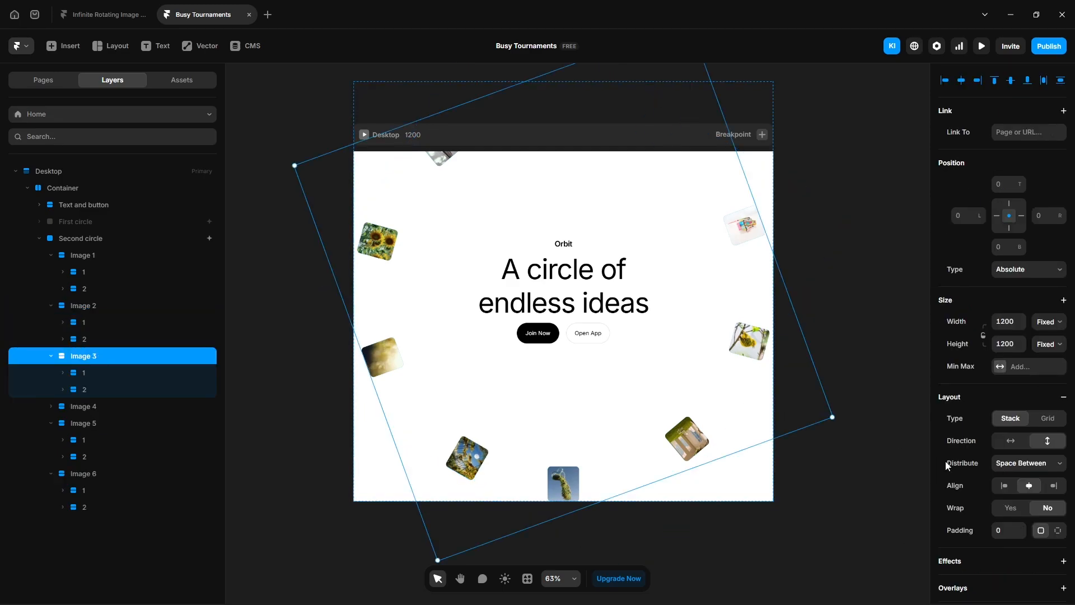
{"action": "scroll", "coordinate": [947, 465], "scroll_direction": "down", "scroll_amount": 5}
{"action": "left_click", "coordinate": [1003, 567]}
{"action": "type", "text": "60"}
{"action": "key", "text": "Return"}
- Set the rotation of the Image 4 stack in Second circle to 90°
{"action": "left_click", "coordinate": [80, 405]}
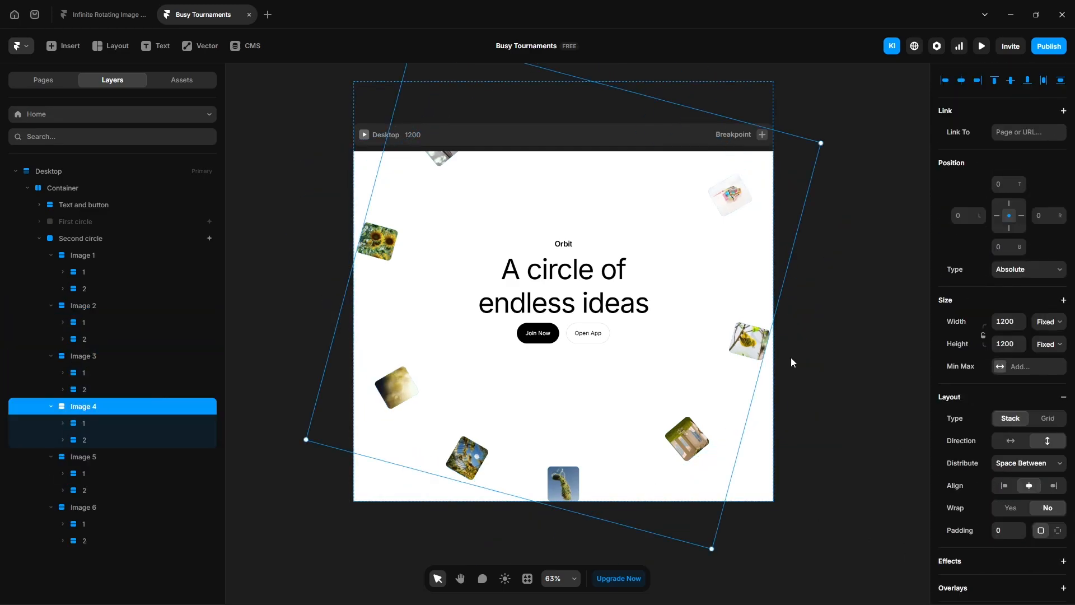
{"action": "scroll", "coordinate": [988, 474], "scroll_direction": "down", "scroll_amount": 6}
{"action": "left_click", "coordinate": [1006, 513]}
{"action": "type", "text": "90"}
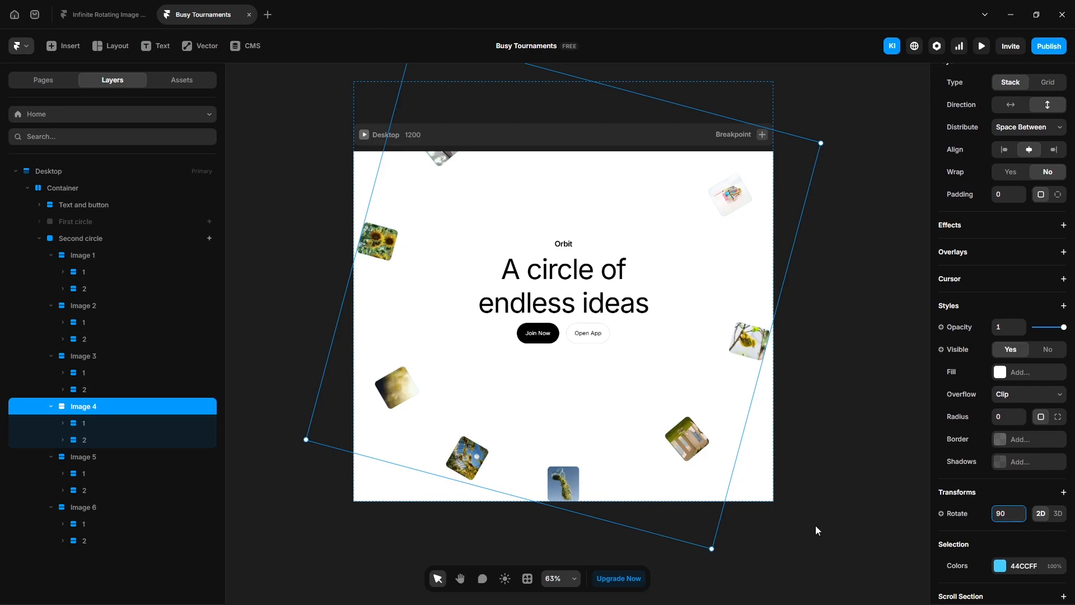
{"action": "key", "text": "Return"}
- Set the rotation of the Image 5 stack in Second circle to 120°
{"action": "left_click", "coordinate": [116, 456]}
{"action": "scroll", "coordinate": [952, 512], "scroll_direction": "down", "scroll_amount": 5}
{"action": "scroll", "coordinate": [999, 522], "scroll_direction": "down", "scroll_amount": 2}
{"action": "left_click", "coordinate": [1008, 457]}
{"action": "type", "text": "1"}
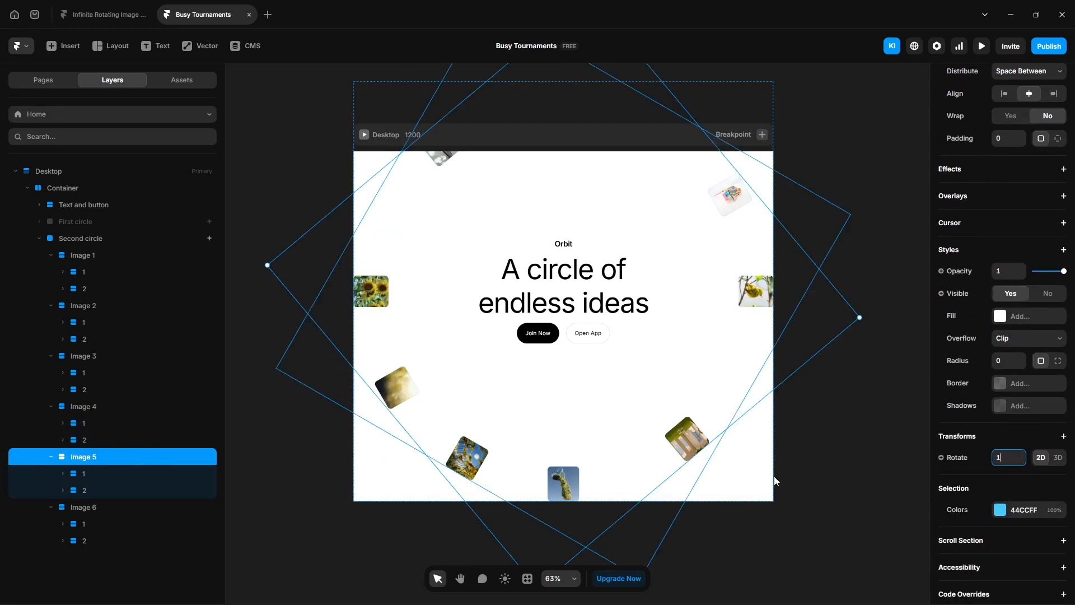
{"action": "type", "text": "20"}
{"action": "key", "text": "Return"}
- Set the rotation of the Image 6 stack in Second circle to 150°
{"action": "left_click", "coordinate": [107, 507]}
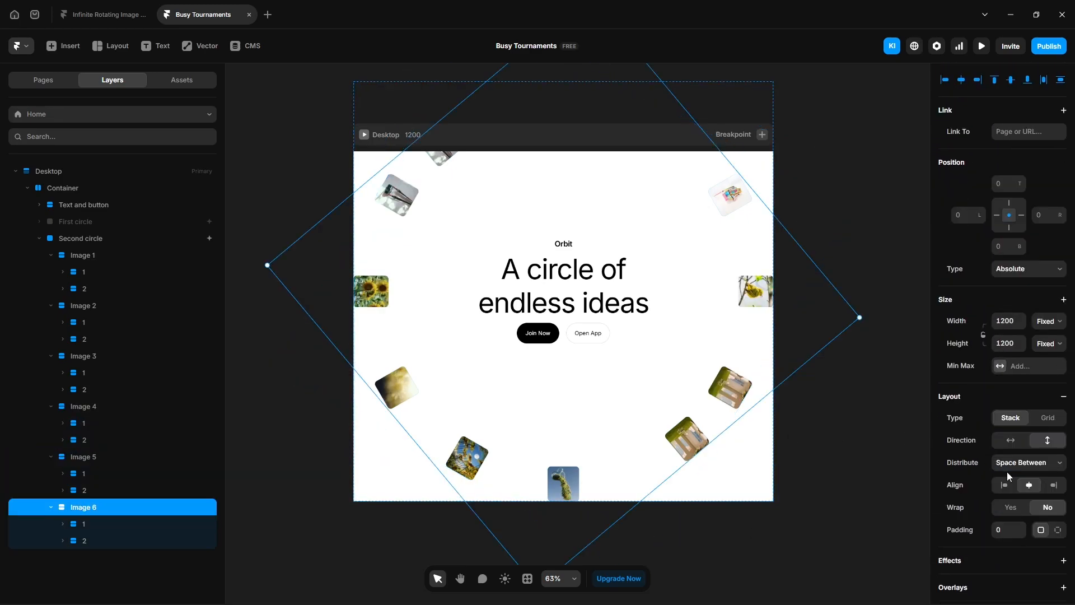
{"action": "scroll", "coordinate": [1008, 476], "scroll_direction": "down", "scroll_amount": 3}
{"action": "scroll", "coordinate": [1008, 476], "scroll_direction": "down", "scroll_amount": 3}
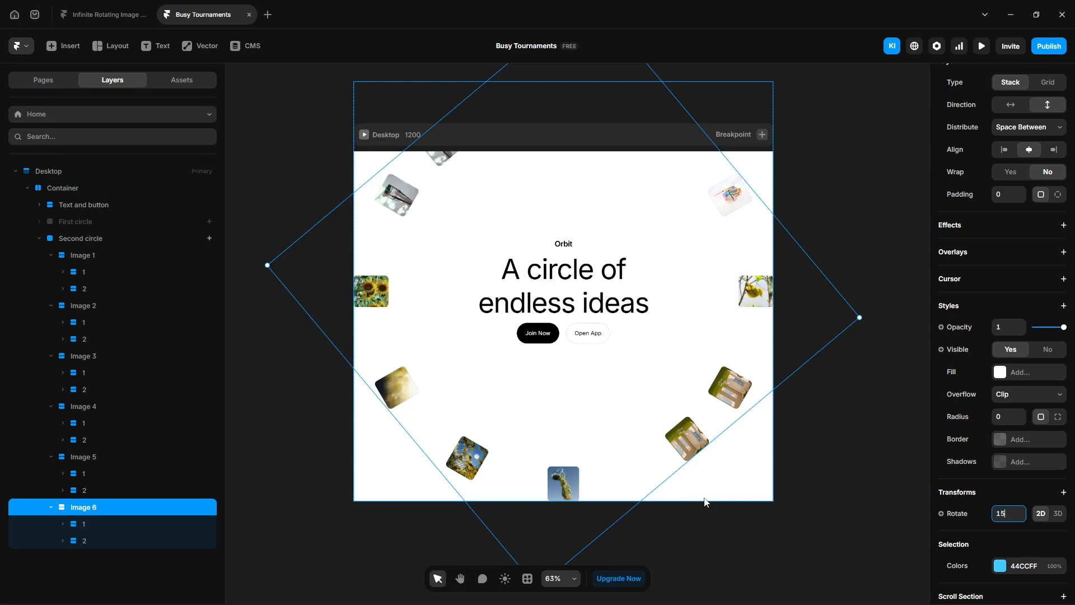
- Set the overflow of the Desktop breakpoint to Visible
{"action": "left_click", "coordinate": [67, 173]}
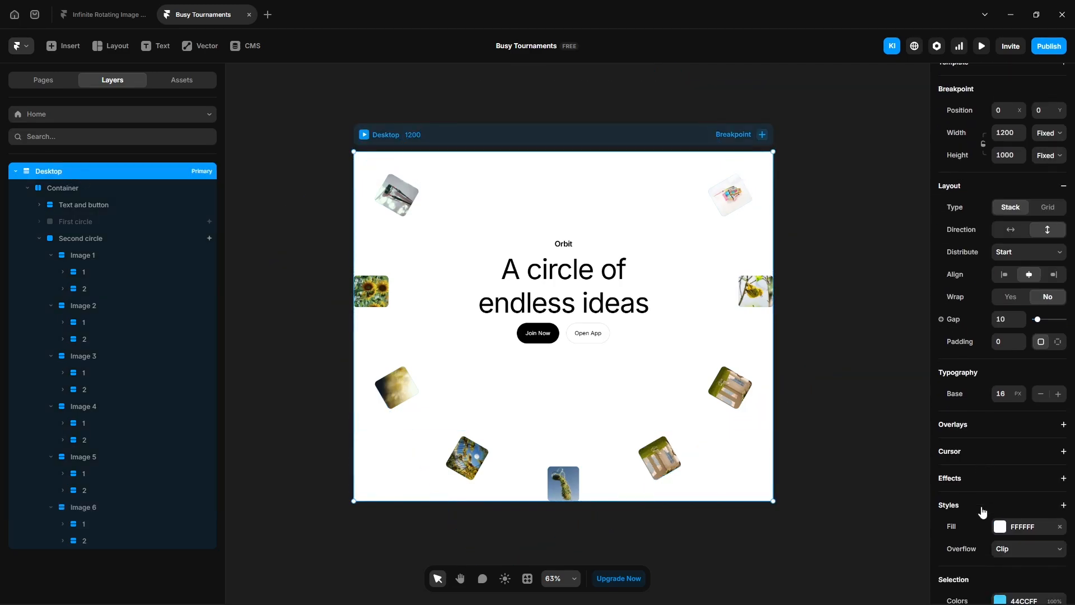
{"action": "scroll", "coordinate": [982, 512], "scroll_direction": "down", "scroll_amount": 1}
{"action": "left_click", "coordinate": [1008, 486]}
{"action": "left_click", "coordinate": [1007, 512]}
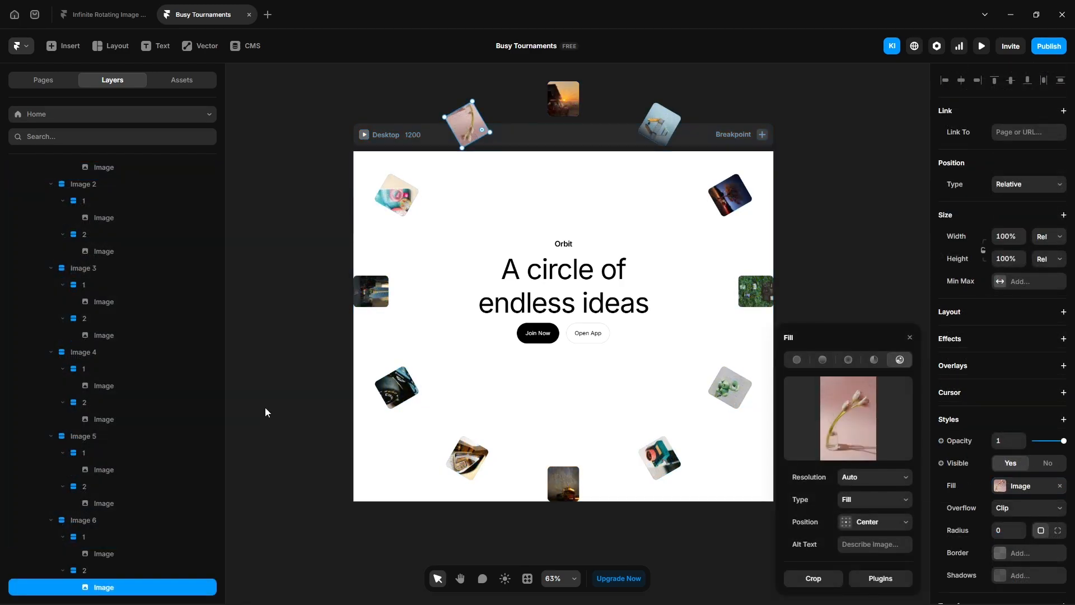
- Set the transition time of Second circle's Loop effect to 25 seconds
{"action": "scroll", "coordinate": [153, 450], "scroll_direction": "up", "scroll_amount": 2}
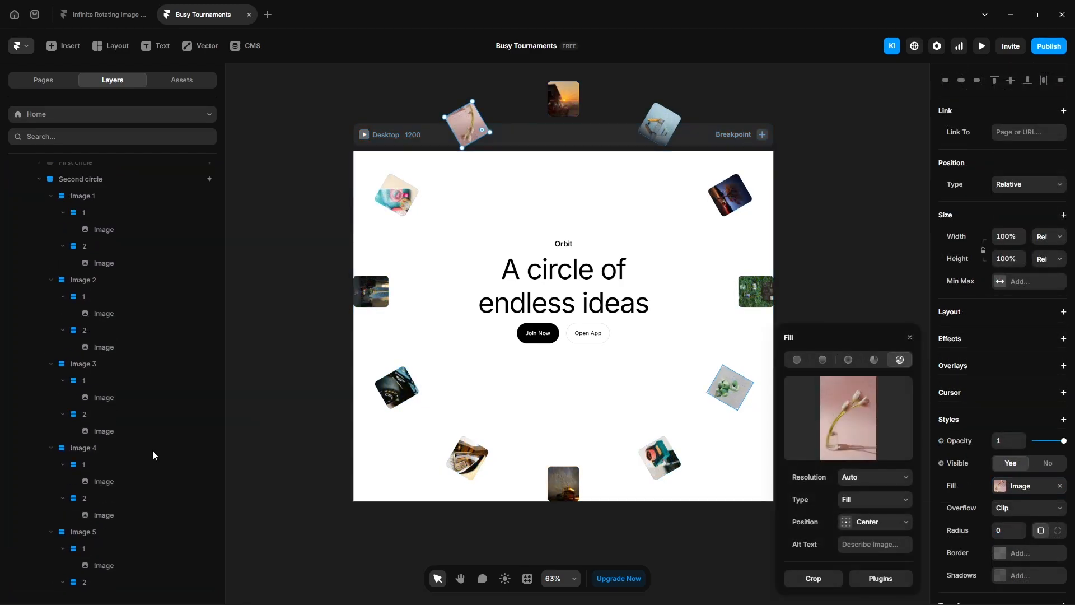
{"action": "scroll", "coordinate": [153, 450], "scroll_direction": "up", "scroll_amount": 2}
{"action": "left_click", "coordinate": [109, 241]}
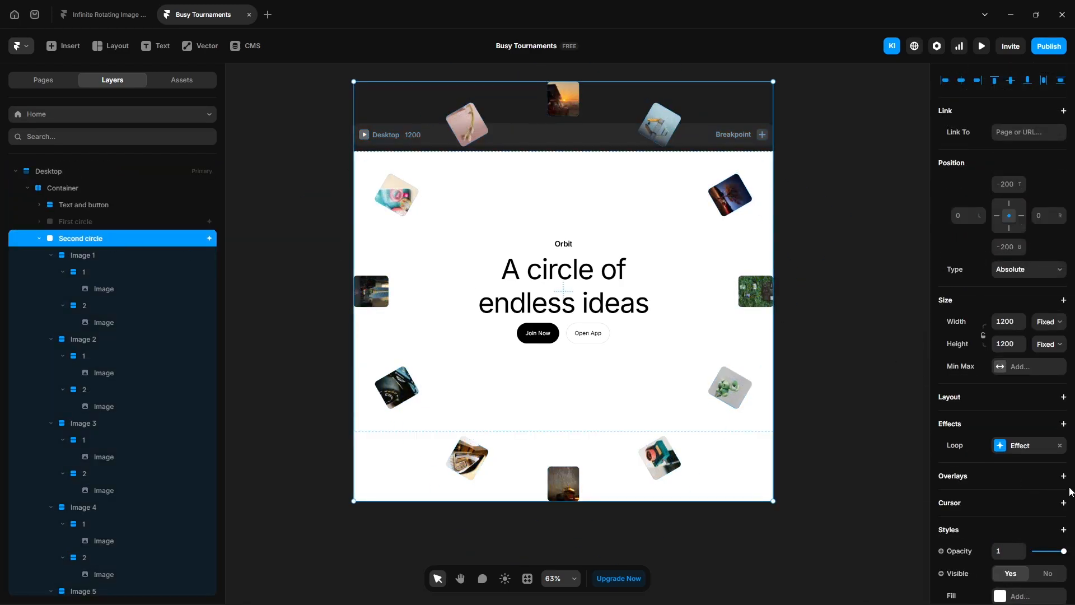
{"action": "left_click", "coordinate": [1020, 446]}
{"action": "left_click", "coordinate": [854, 578]}
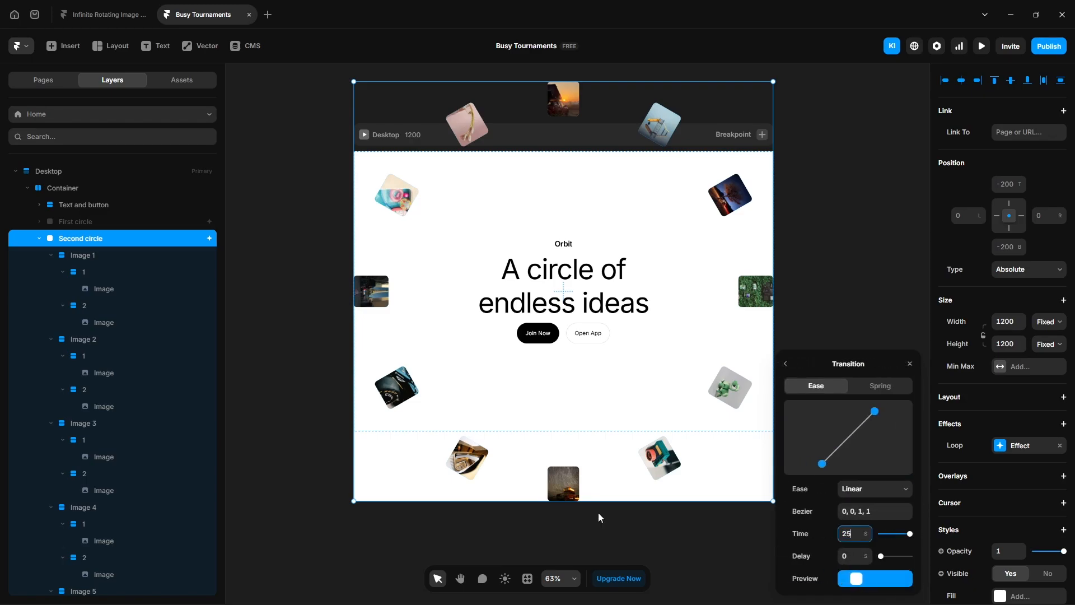
- Change the Desktop breakpoint's height sizing to Fit Content
{"action": "left_click", "coordinate": [76, 173]}
{"action": "left_click", "coordinate": [1039, 93]}
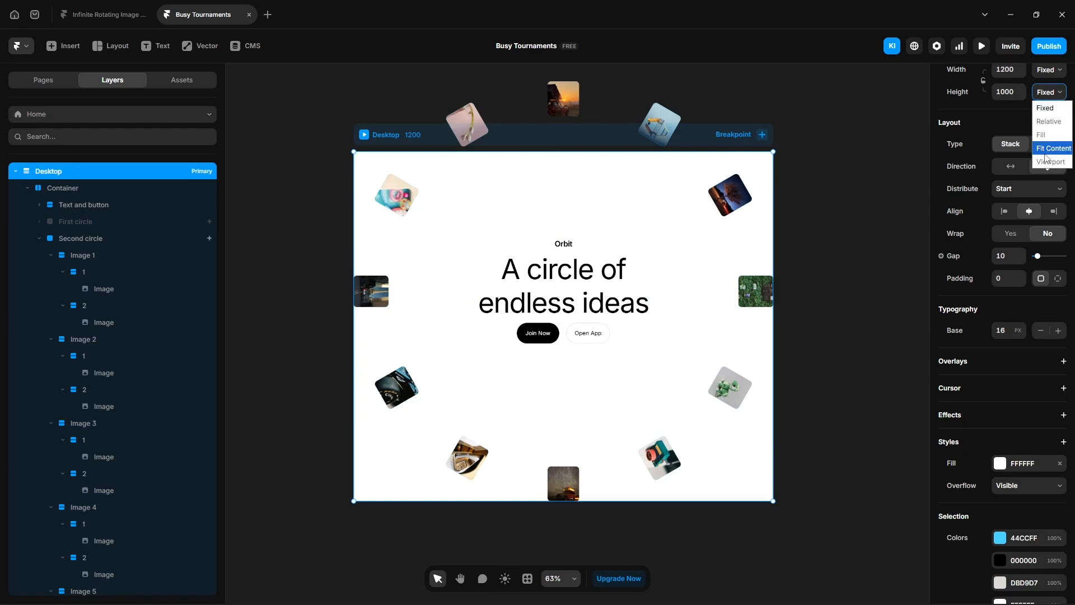
{"action": "left_click", "coordinate": [1046, 149]}
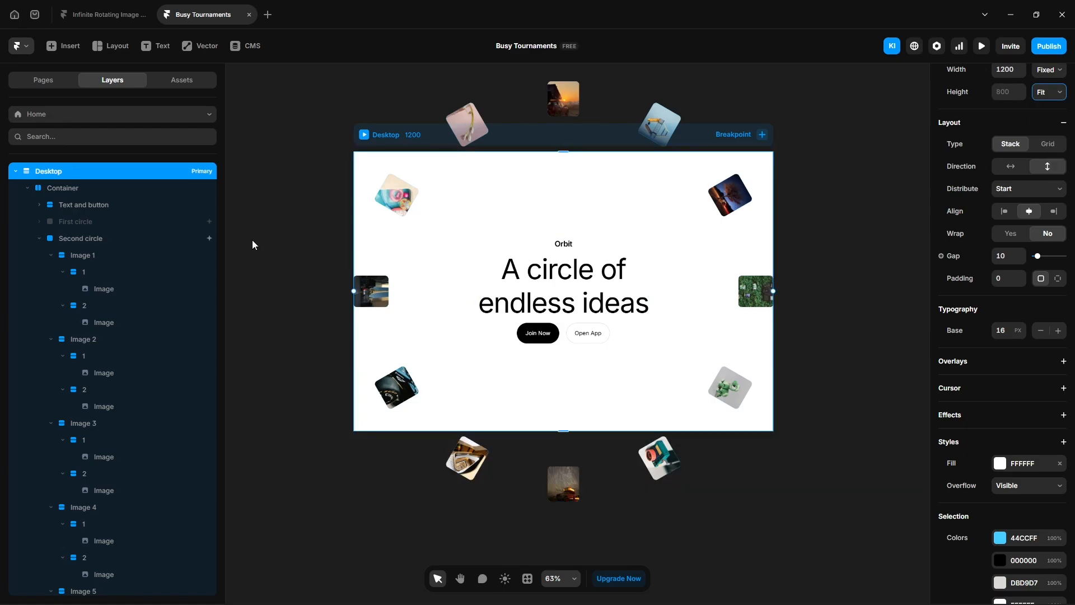
- Make the First circle layer visible again and preview the page with both circles rotating
{"action": "left_click", "coordinate": [95, 220]}
{"action": "left_click", "coordinate": [1008, 574]}
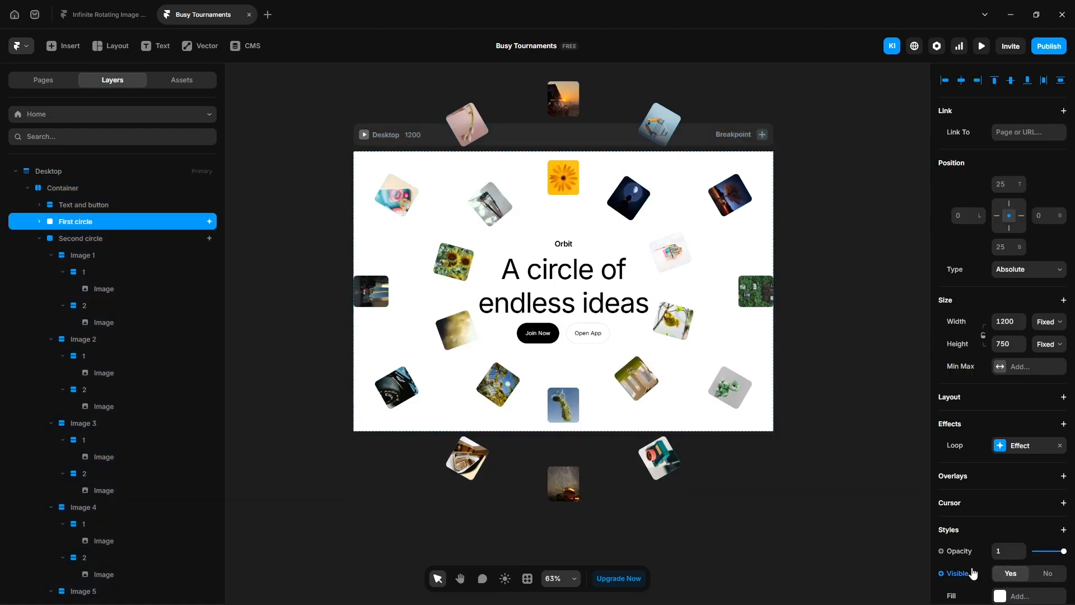
{"action": "left_click", "coordinate": [981, 46]}
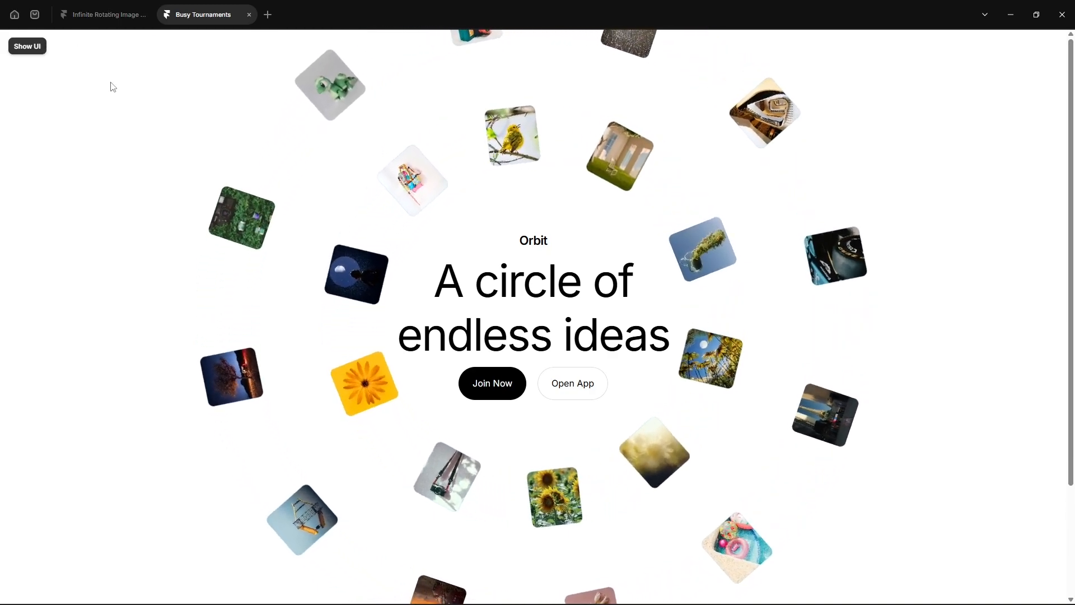
- Exit the preview, duplicate Second circle and rename the copy Third circle
{"action": "key", "text": "Escape"}
{"action": "key", "text": "ctrl+d"}
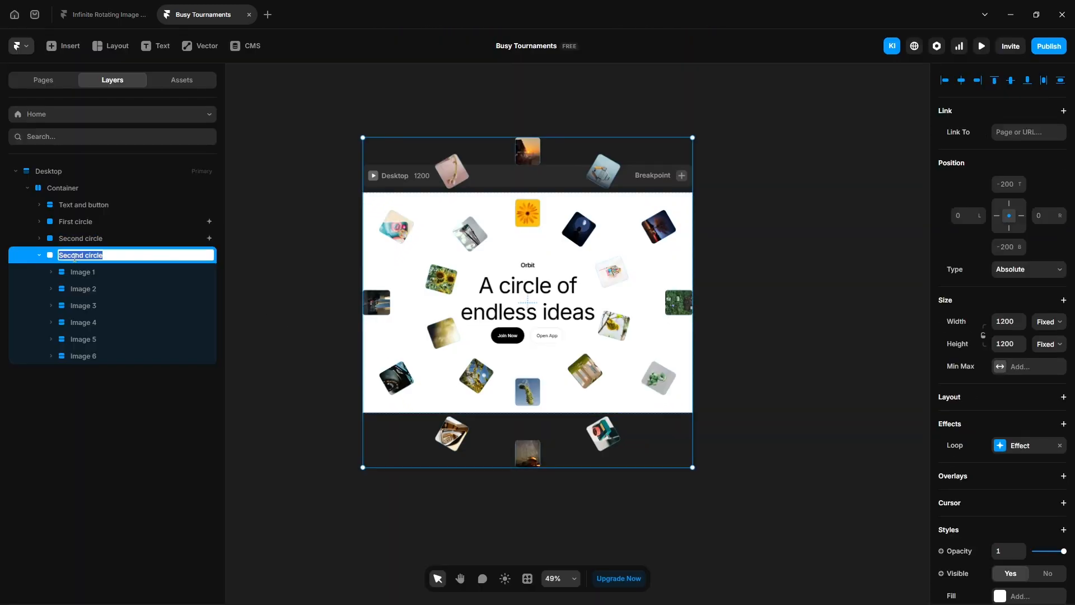
{"action": "double_click", "coordinate": [75, 256]}
{"action": "type", "text": "Third"}
{"action": "key", "text": "Return"}
- Set the height of Third circle and of its six image layers to 1650
{"action": "left_click", "coordinate": [995, 346]}
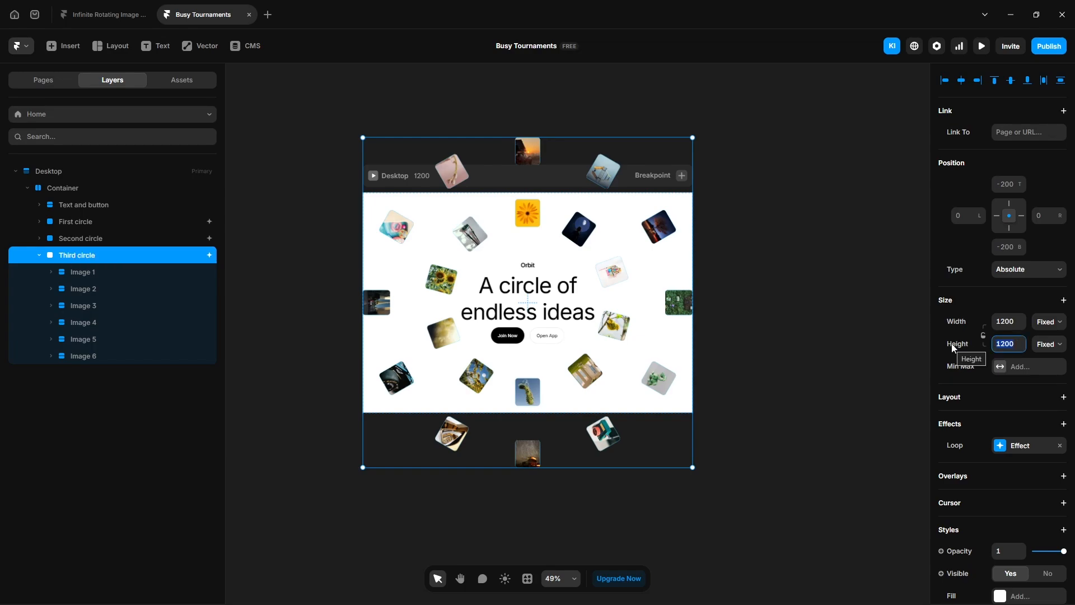
{"action": "type", "text": "1650"}
{"action": "key", "text": "Return"}
{"action": "left_click", "coordinate": [84, 272]}
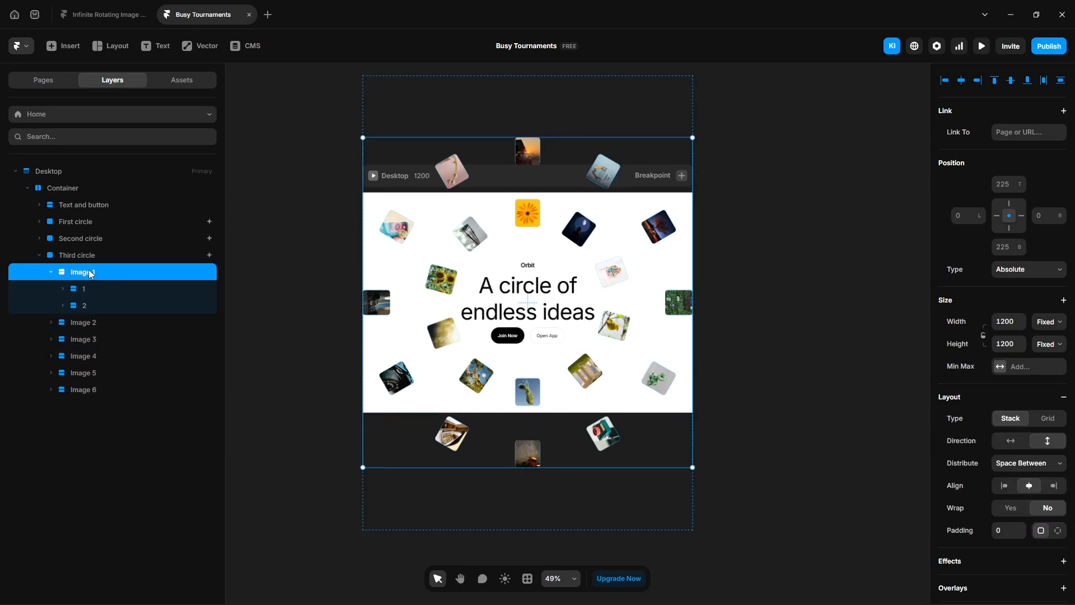
{"action": "left_click", "coordinate": [90, 390], "text": "shift"}
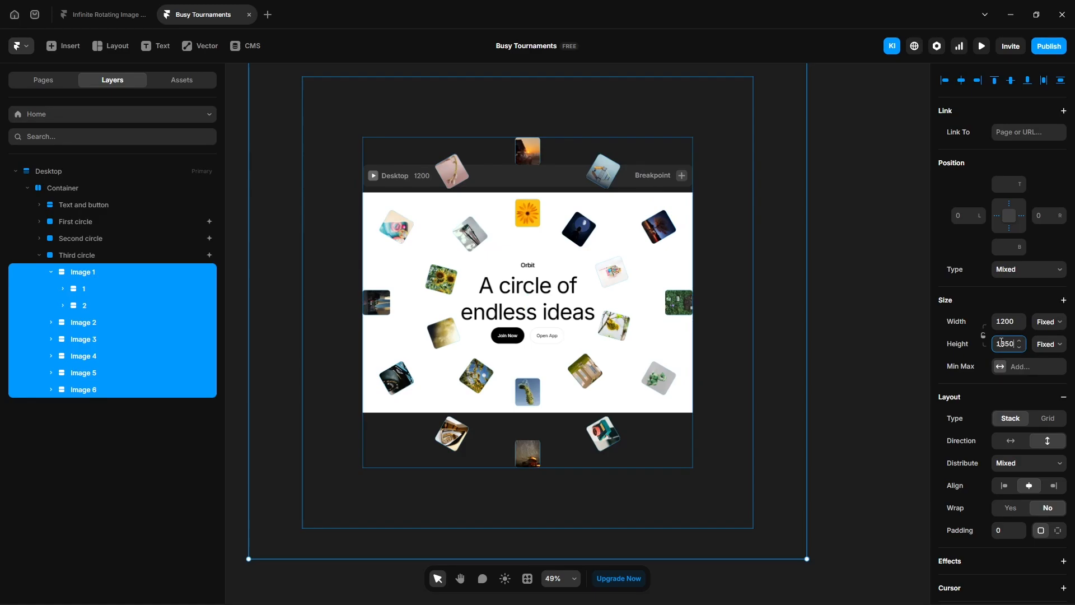
{"action": "key", "text": "Return"}
- Set the overflow of Third circle to Visible
{"action": "left_click", "coordinate": [84, 256]}
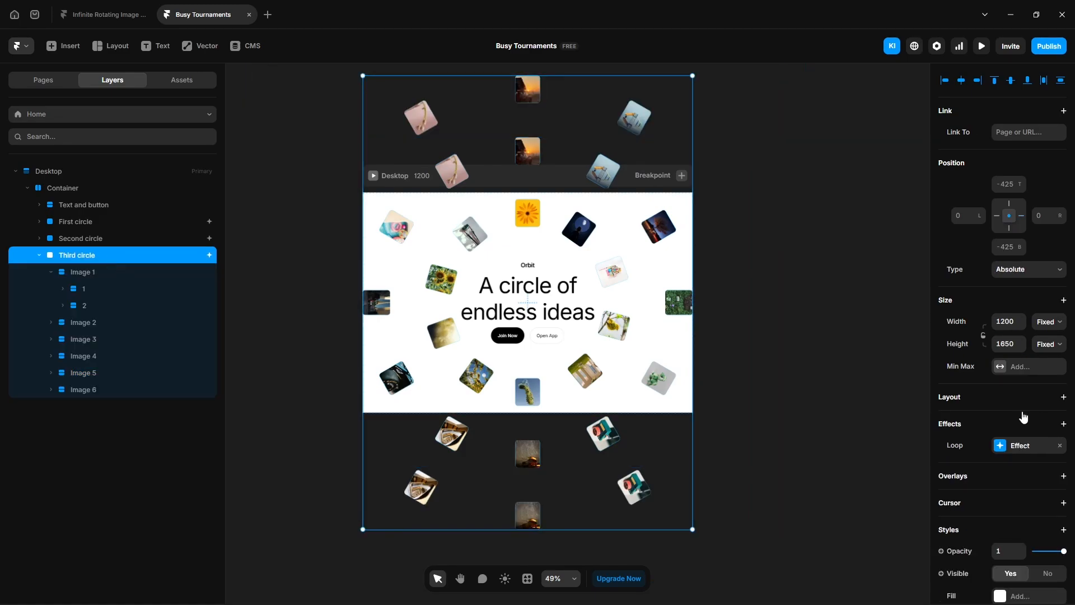
{"action": "scroll", "coordinate": [1024, 417], "scroll_direction": "down", "scroll_amount": 4}
{"action": "left_click", "coordinate": [1003, 395]}
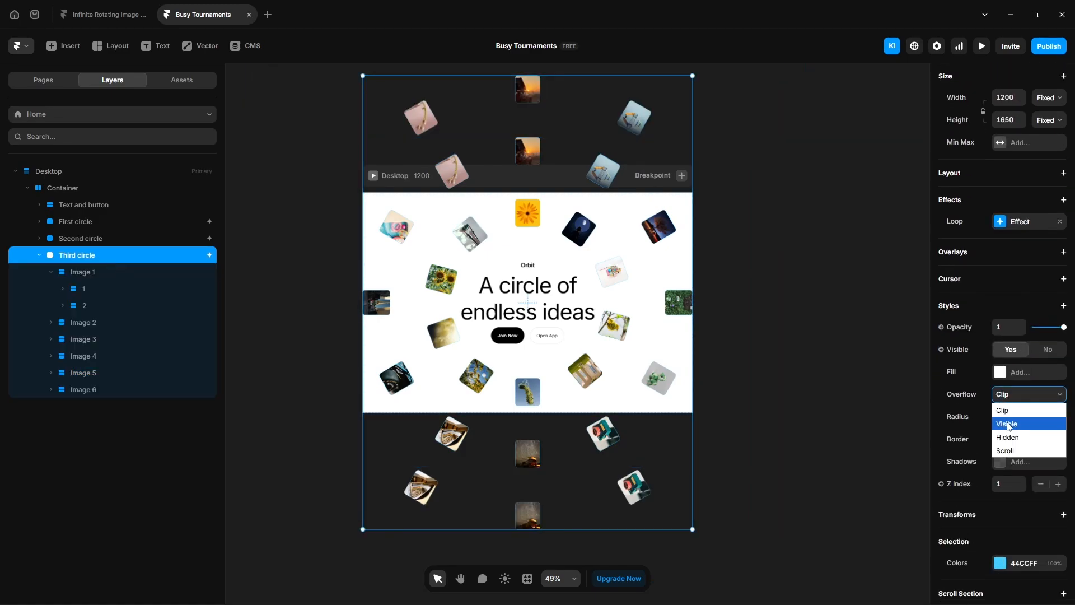
{"action": "left_click", "coordinate": [1010, 424]}
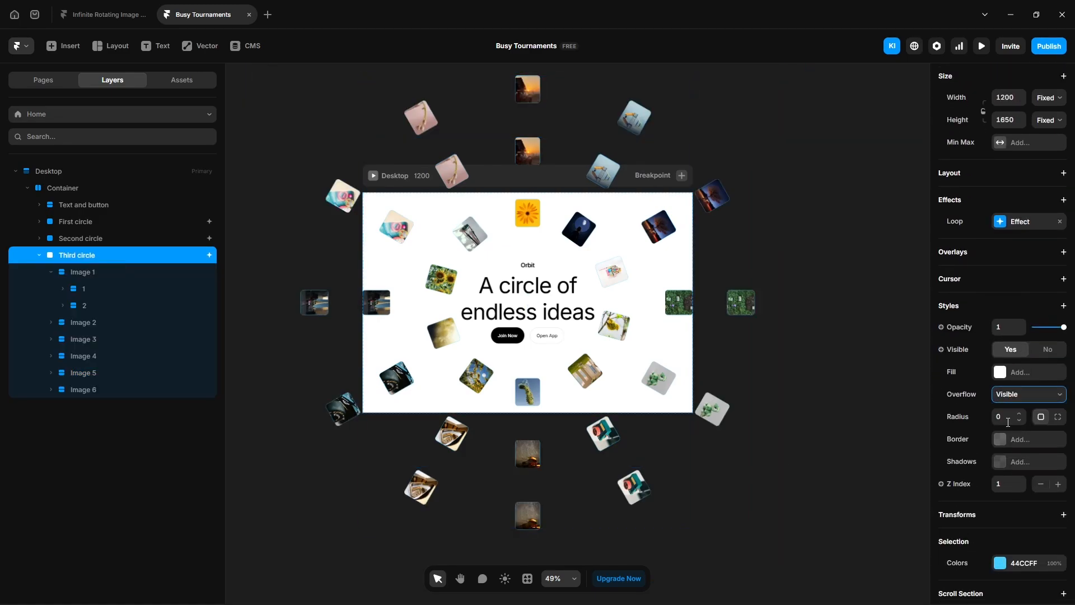
{"action": "left_click", "coordinate": [784, 462]}
{"action": "scroll", "coordinate": [118, 402], "scroll_direction": "up", "scroll_amount": 3}
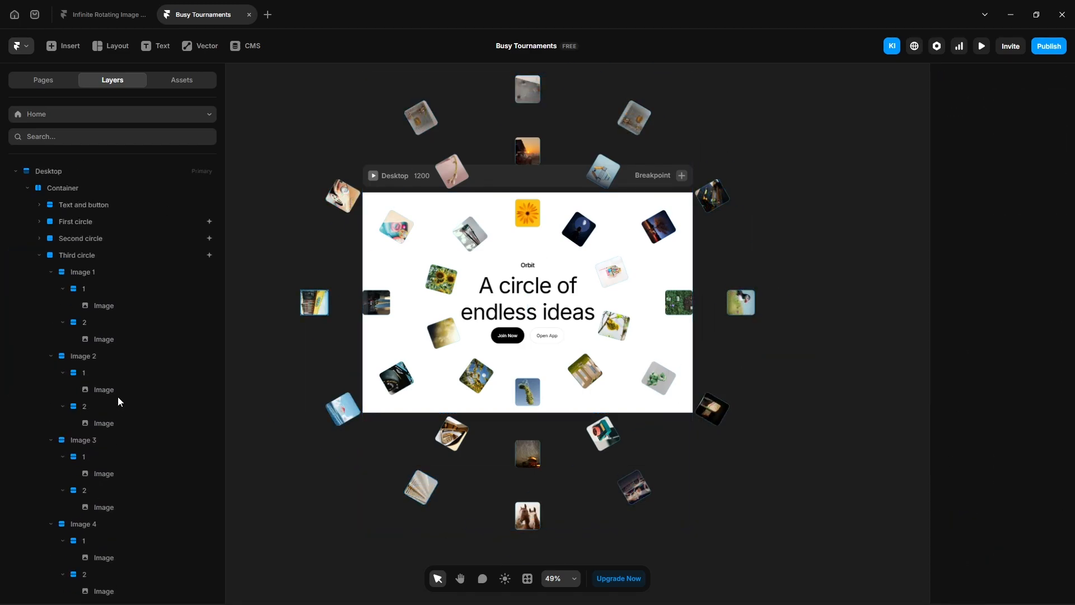
- Set the transition time of Third circle's Loop effect to 30 seconds and preview the page
{"action": "left_click", "coordinate": [107, 256]}
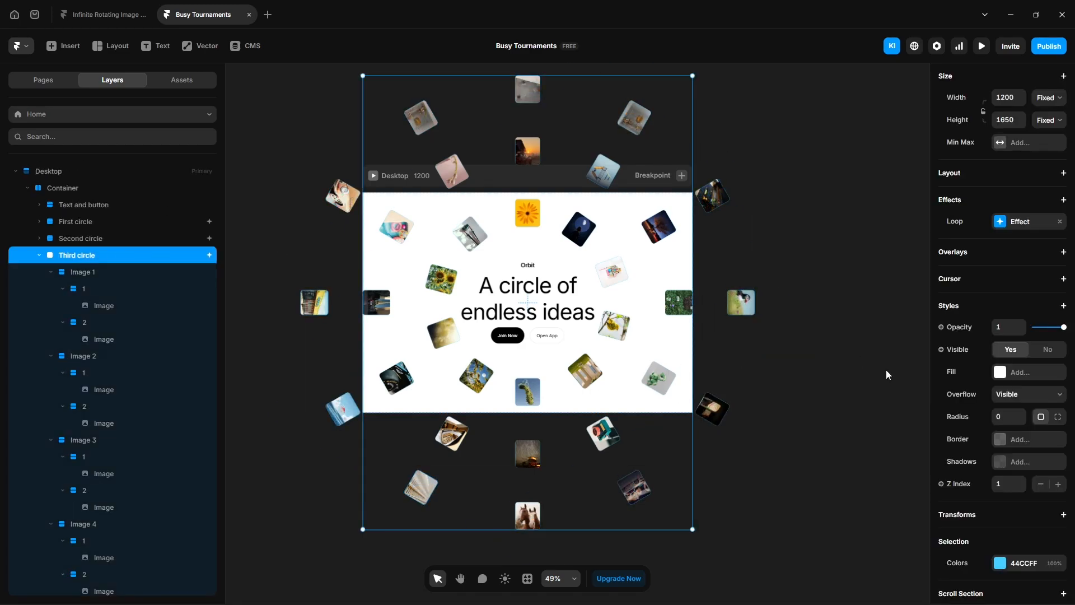
{"action": "left_click", "coordinate": [1006, 224]}
{"action": "left_click", "coordinate": [850, 433]}
{"action": "left_click", "coordinate": [852, 387]}
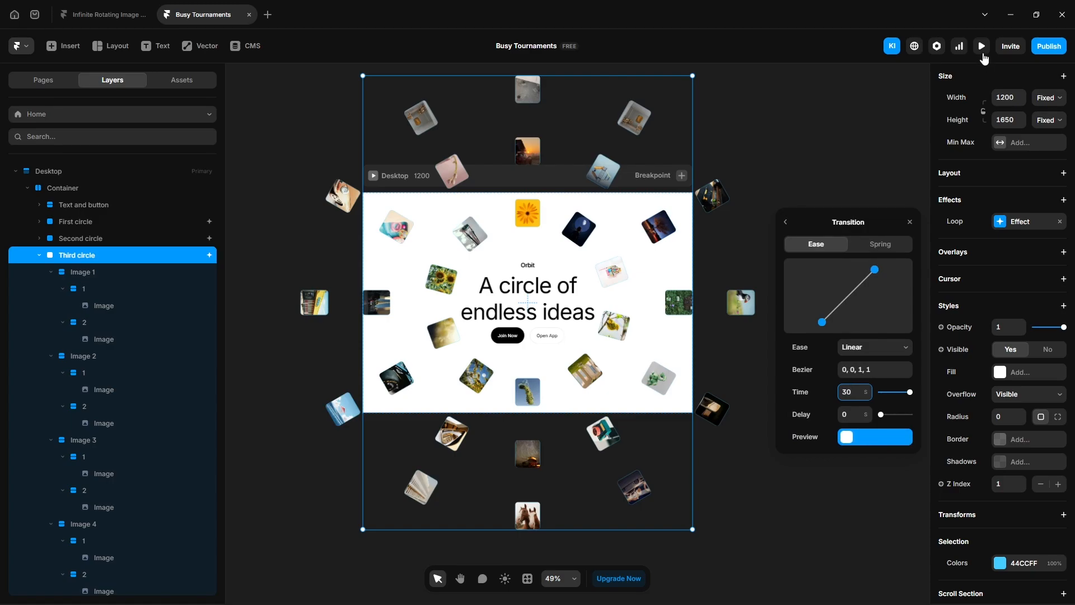
{"action": "left_click", "coordinate": [981, 47]}
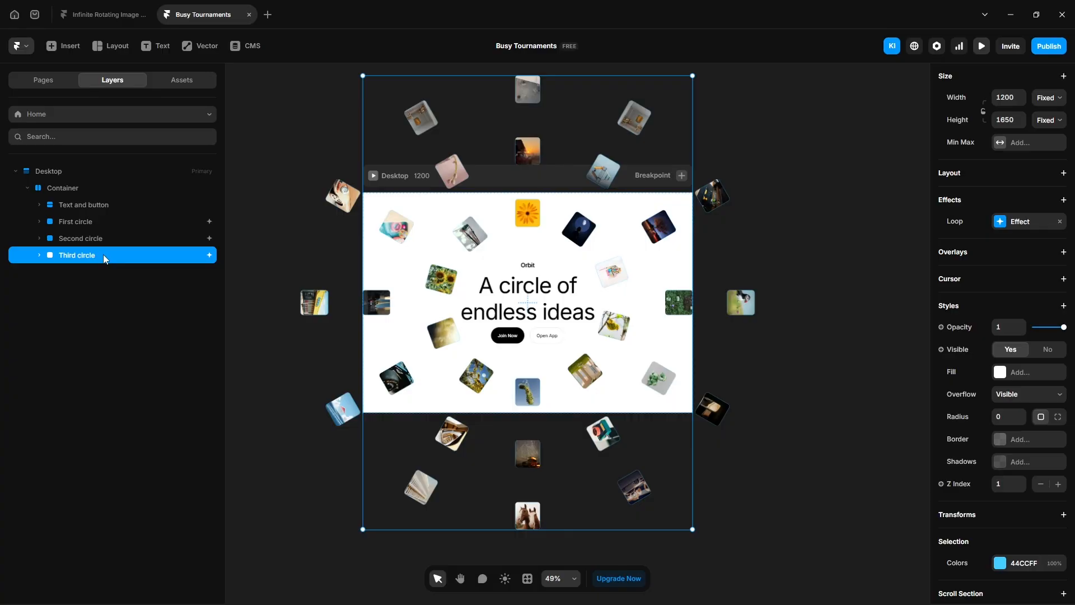
- Duplicate Third circle and set the copy's height to 2100
{"action": "key", "text": "ctrl+d"}
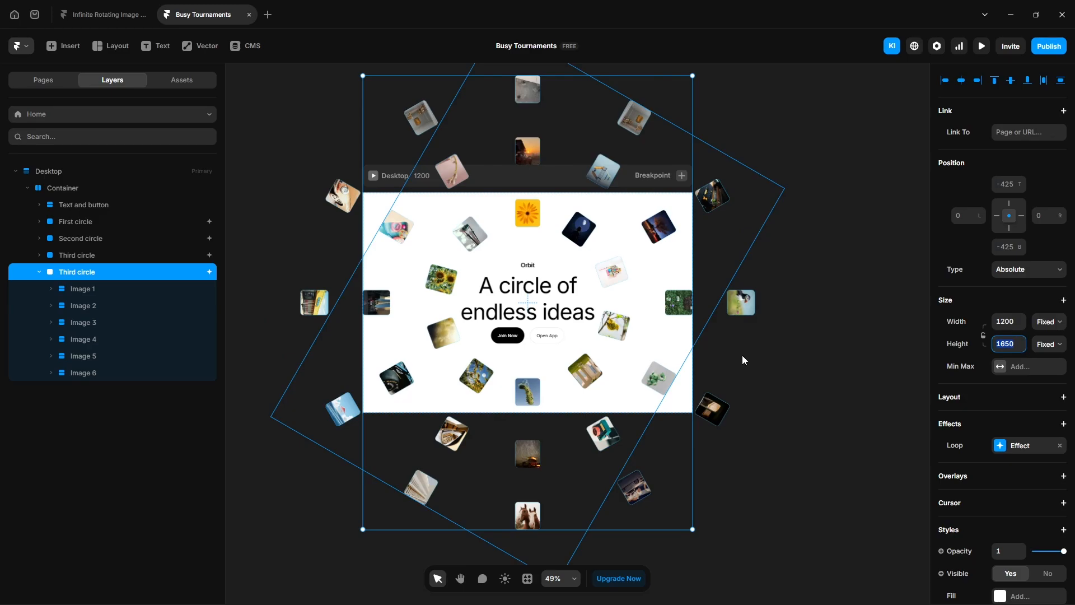
{"action": "type", "text": "2100"}
{"action": "key", "text": "Return"}
- Set the height of all six image layers in the duplicated circle to 2100 and centre them within it
{"action": "left_click", "coordinate": [98, 289]}
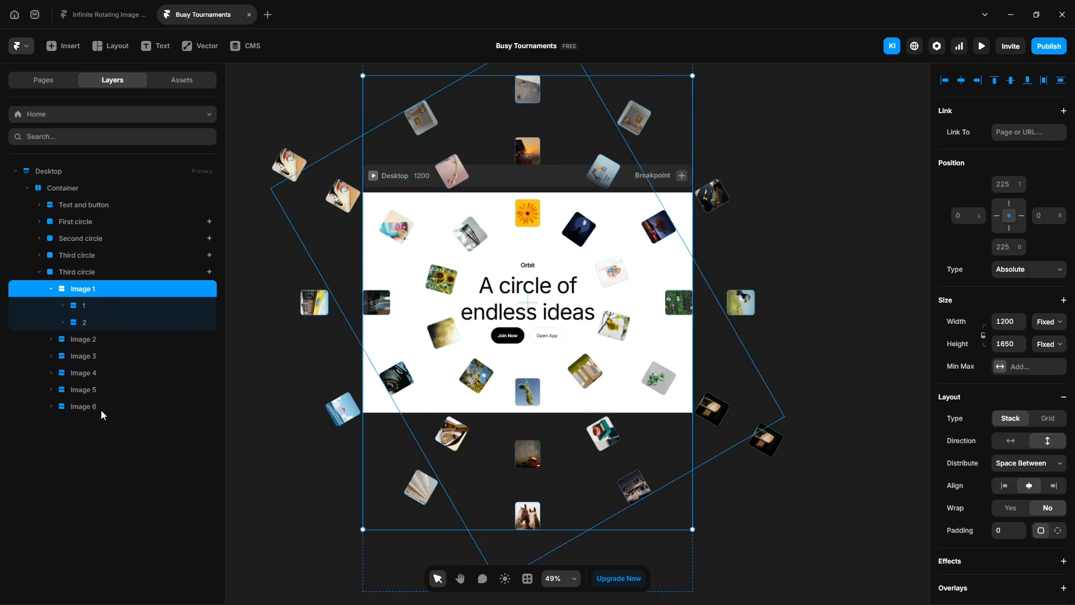
{"action": "left_click", "coordinate": [100, 409], "text": "shift"}
{"action": "left_click", "coordinate": [1008, 343]}
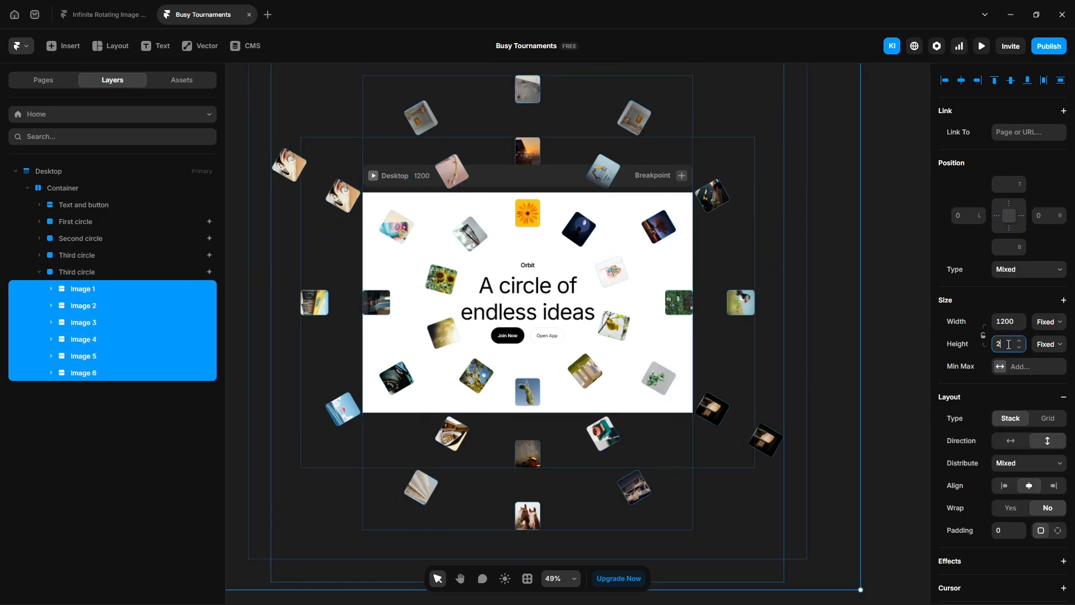
{"action": "key", "text": "Return"}
{"action": "left_click", "coordinate": [1009, 219]}
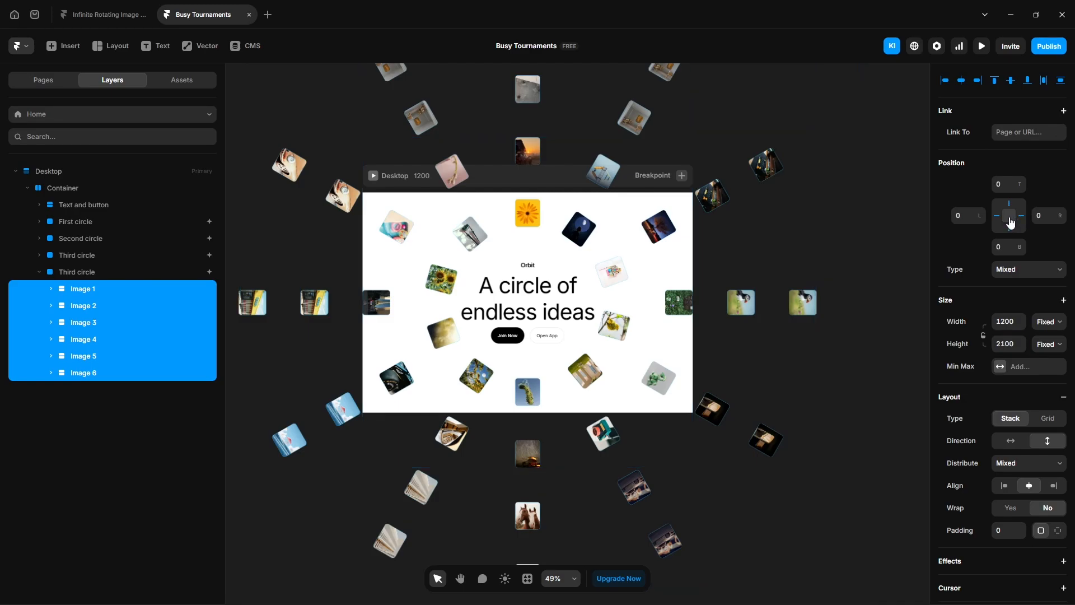
{"action": "left_click", "coordinate": [333, 312]}
- Rename the duplicated circle Fourth circle
{"action": "double_click", "coordinate": [76, 272]}
{"action": "type", "text": "Fourth circle"}
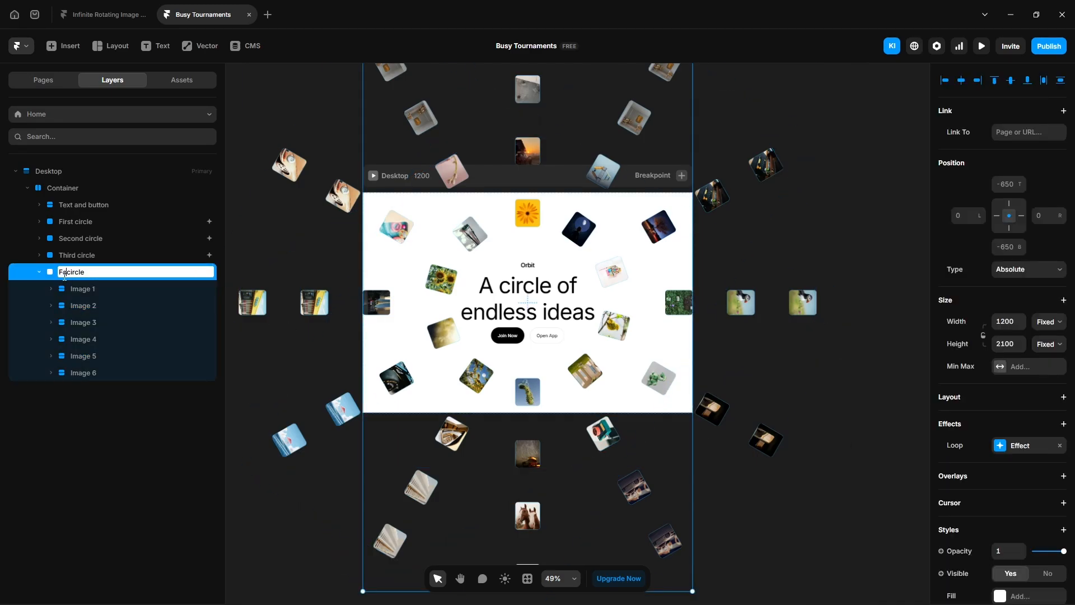
{"action": "key", "text": "Return"}
- Open the transition time of Fourth circle's Loop effect for editing
{"action": "left_click", "coordinate": [51, 289]}
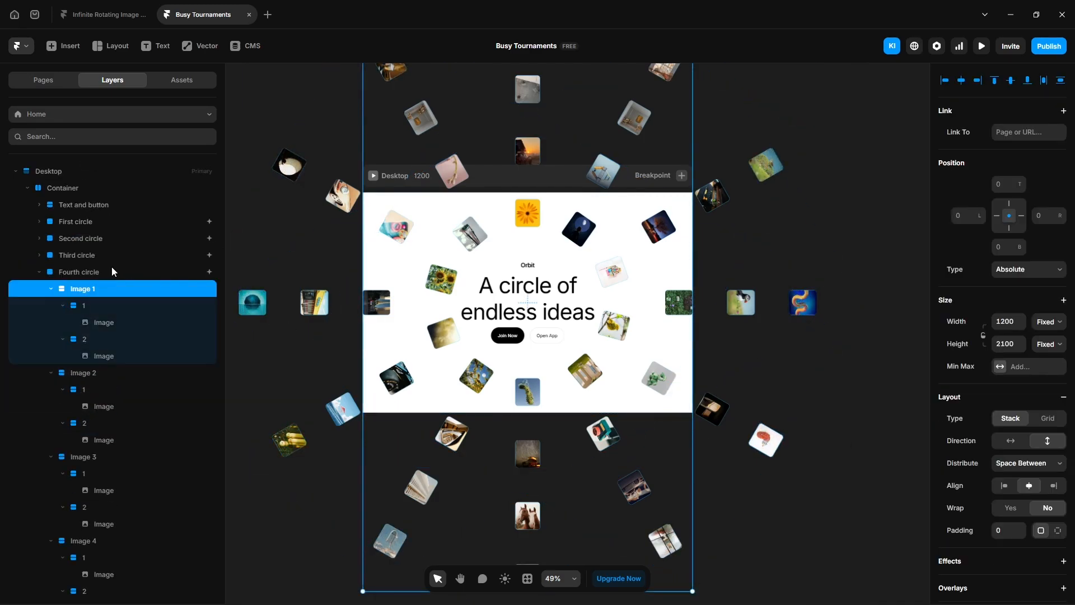
{"action": "left_click", "coordinate": [112, 272]}
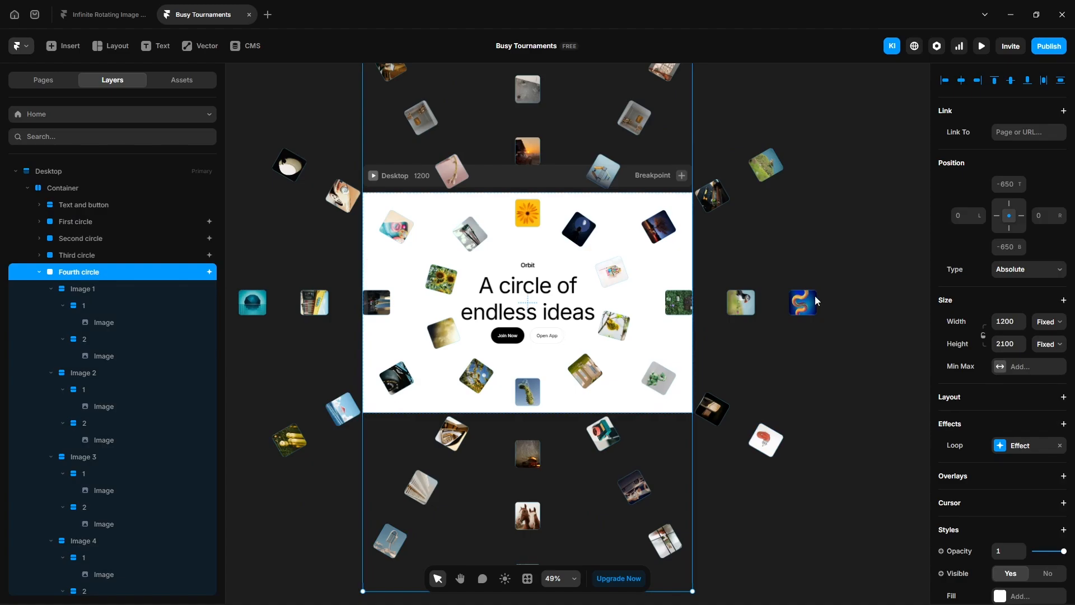
{"action": "left_click", "coordinate": [1017, 446]}
{"action": "left_click", "coordinate": [856, 583]}
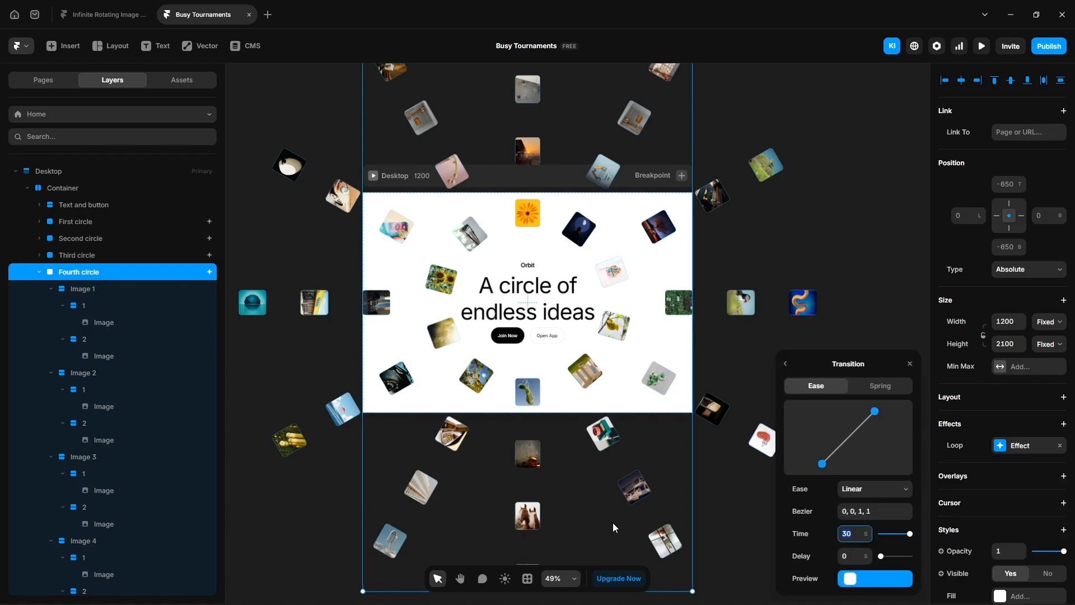
{"action": "left_click", "coordinate": [876, 216]}
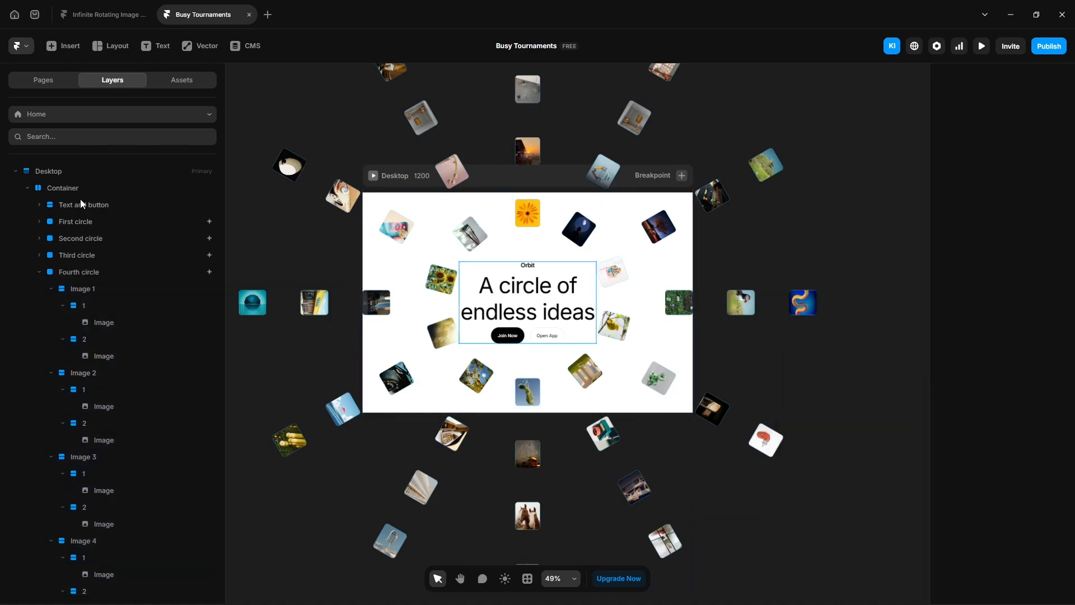
- Set the overflow of Container to Clip and preview the page with all the circles rotating
{"action": "left_click", "coordinate": [84, 188]}
{"action": "left_click", "coordinate": [1018, 446]}
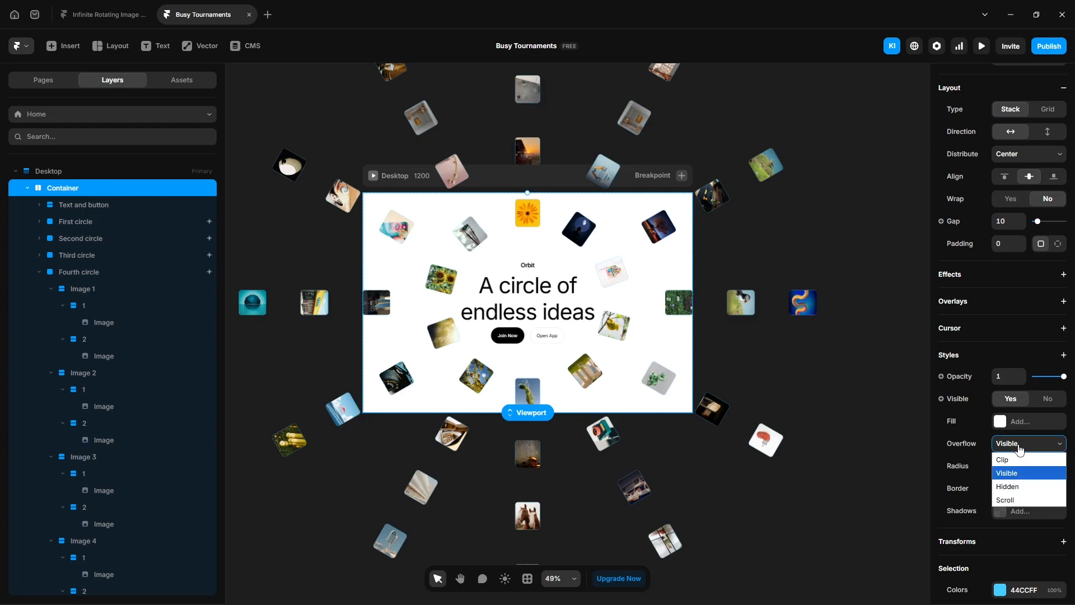
{"action": "left_click", "coordinate": [1016, 468]}
{"action": "left_click", "coordinate": [982, 47]}
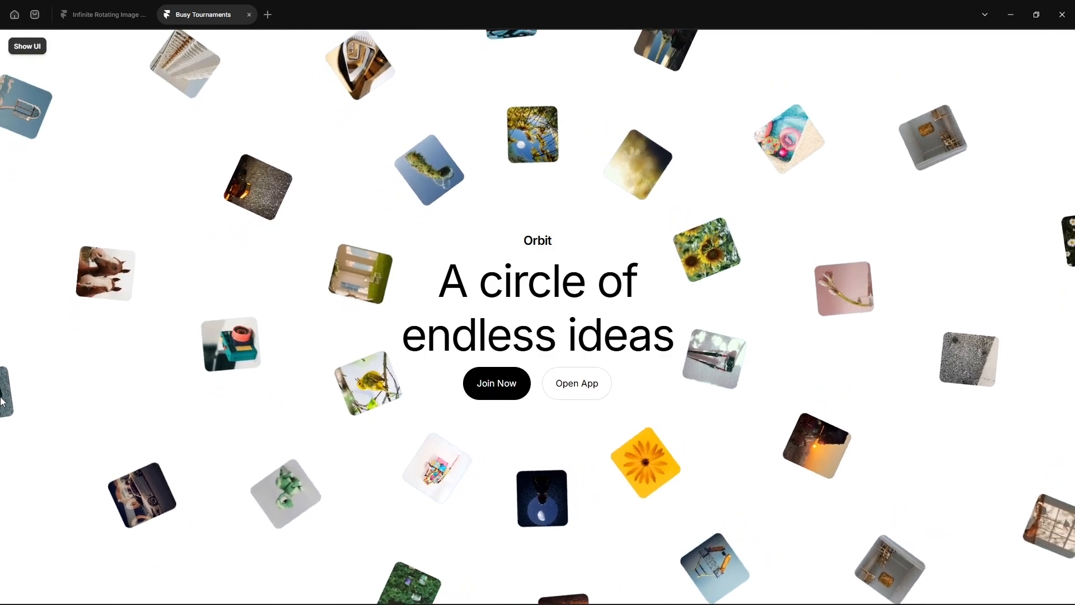
{"action": "key", "text": "Escape"}
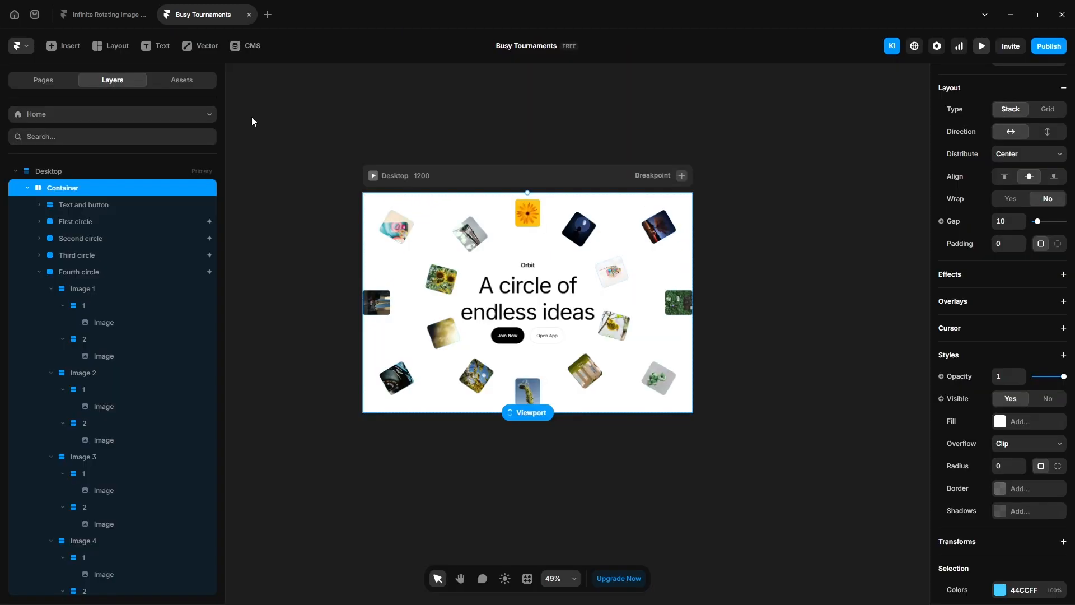
- Draw a new frame on the empty canvas beside the Desktop breakpoint and size it to 750 by 750
{"action": "left_click", "coordinate": [251, 118]}
{"action": "key", "text": "space"}
{"action": "left_click_drag", "start_coordinate": [805, 394], "coordinate": [725, 403]}
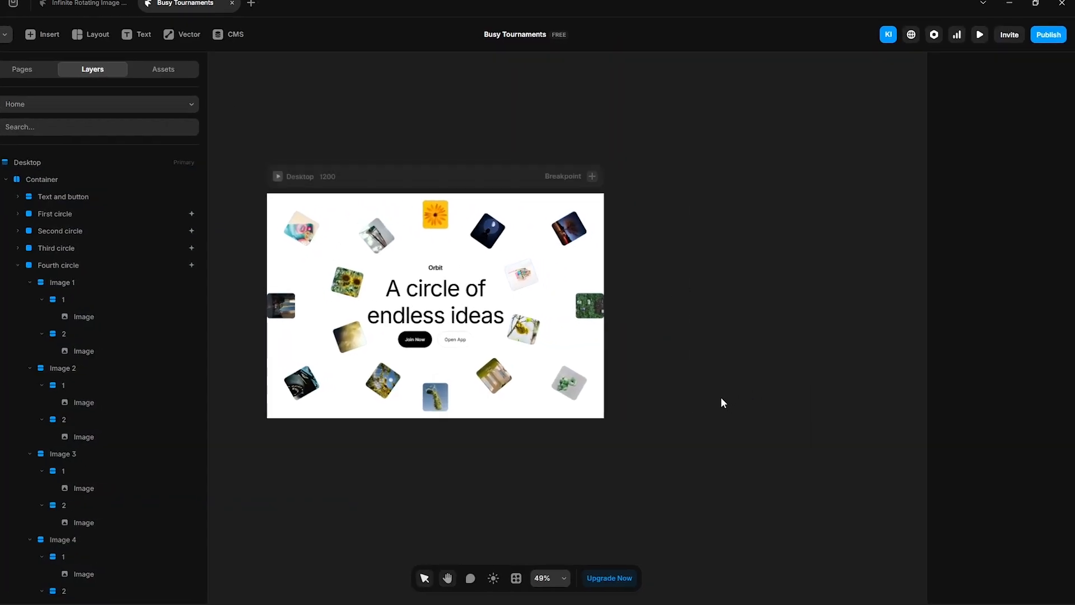
{"action": "key", "text": "f"}
{"action": "left_click_drag", "start_coordinate": [586, 181], "coordinate": [783, 421]}
{"action": "left_click", "coordinate": [991, 129]}
{"action": "type", "text": "75"}
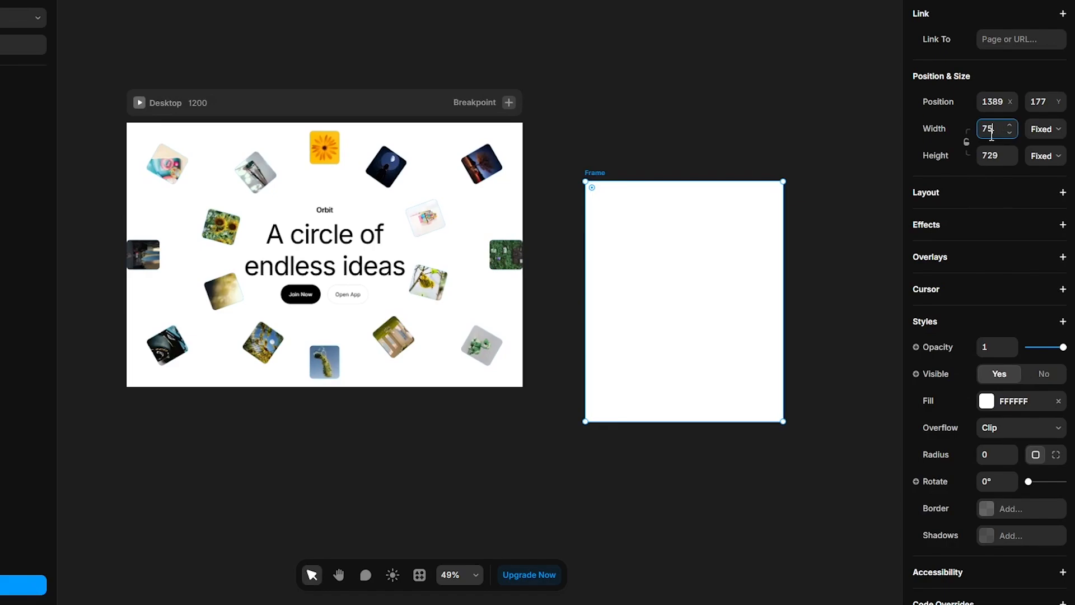
{"action": "type", "text": "0"}
{"action": "key", "text": "Return"}
{"action": "key", "text": "Tab"}
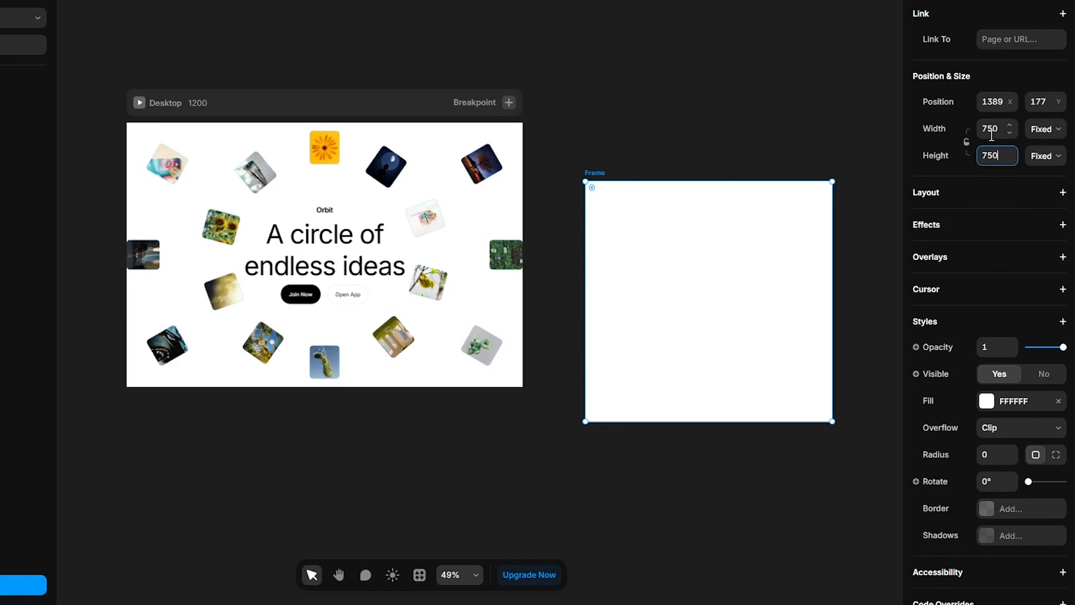
{"action": "key", "text": "Return"}
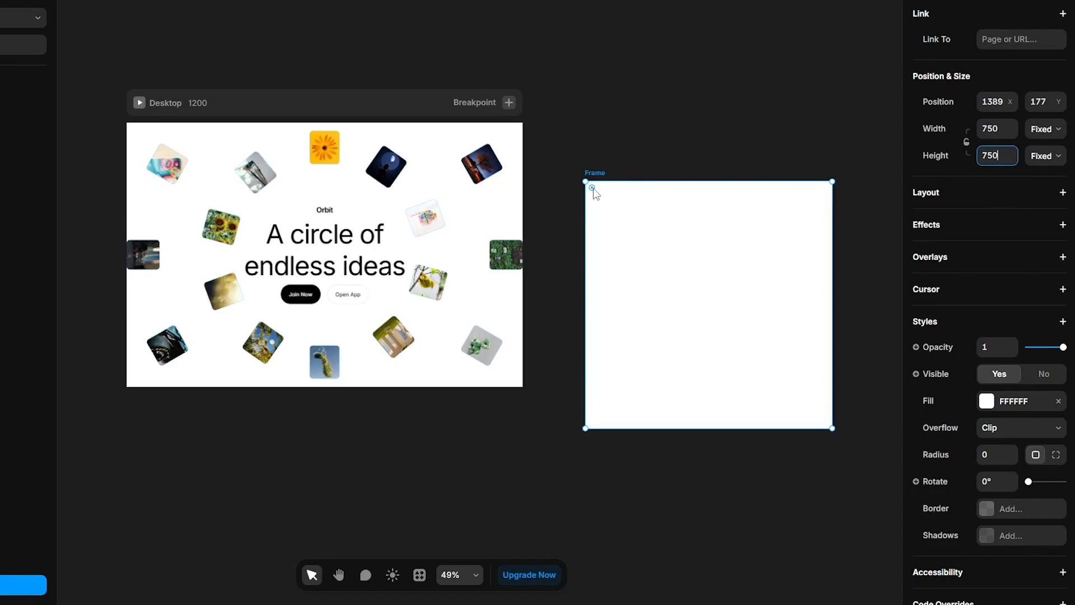
- Round the new frame into a full circle with radius 375 and apply a blur filter of 100
{"action": "left_click_drag", "start_coordinate": [592, 188], "coordinate": [767, 331]}
{"action": "left_click", "coordinate": [1062, 323]}
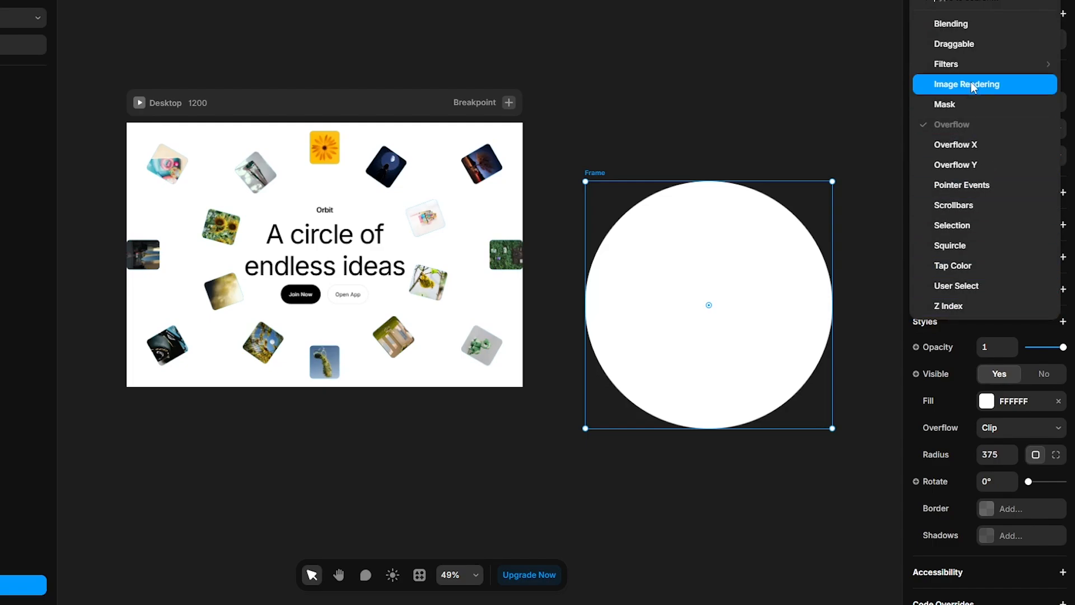
{"action": "mouse_move", "coordinate": [969, 66]}
{"action": "left_click", "coordinate": [879, 67]}
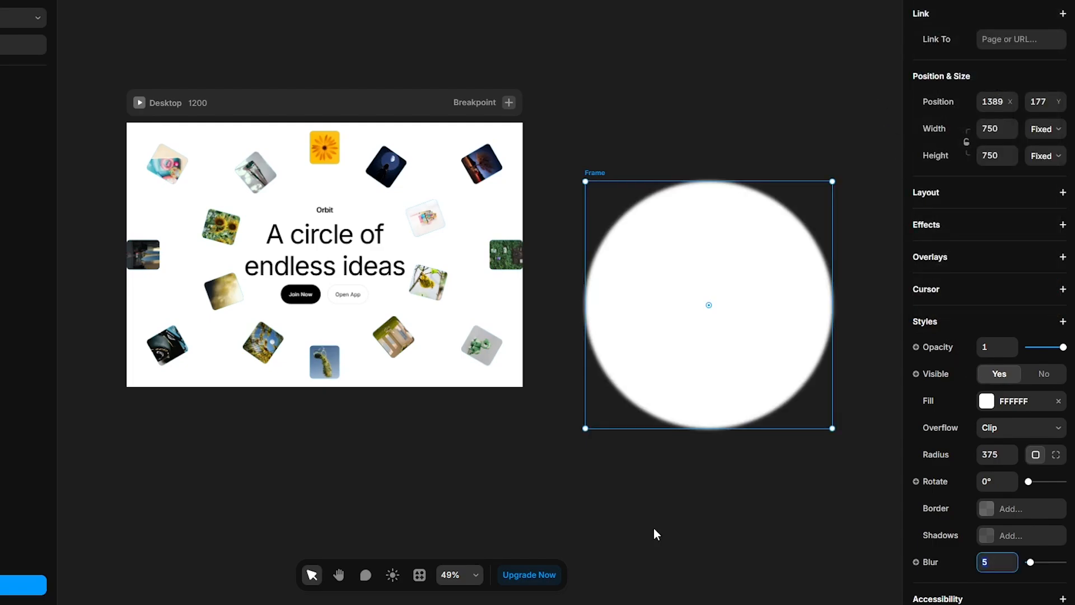
{"action": "type", "text": "100"}
{"action": "key", "text": "Return"}
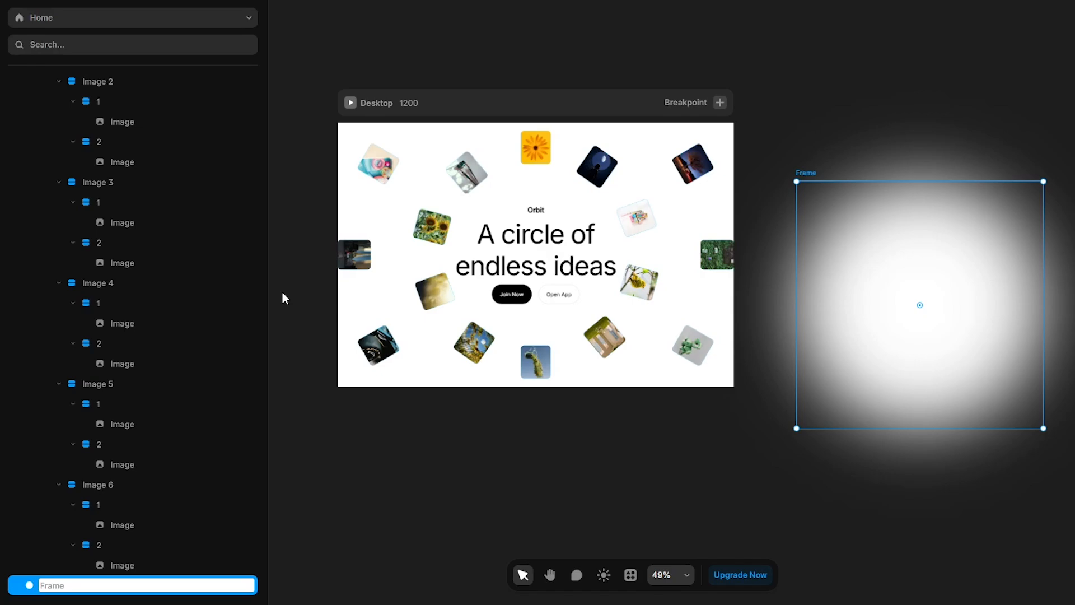
- Rename the blurred frame Fade out and move it into Container above Text and button
{"action": "type", "text": "Fade out"}
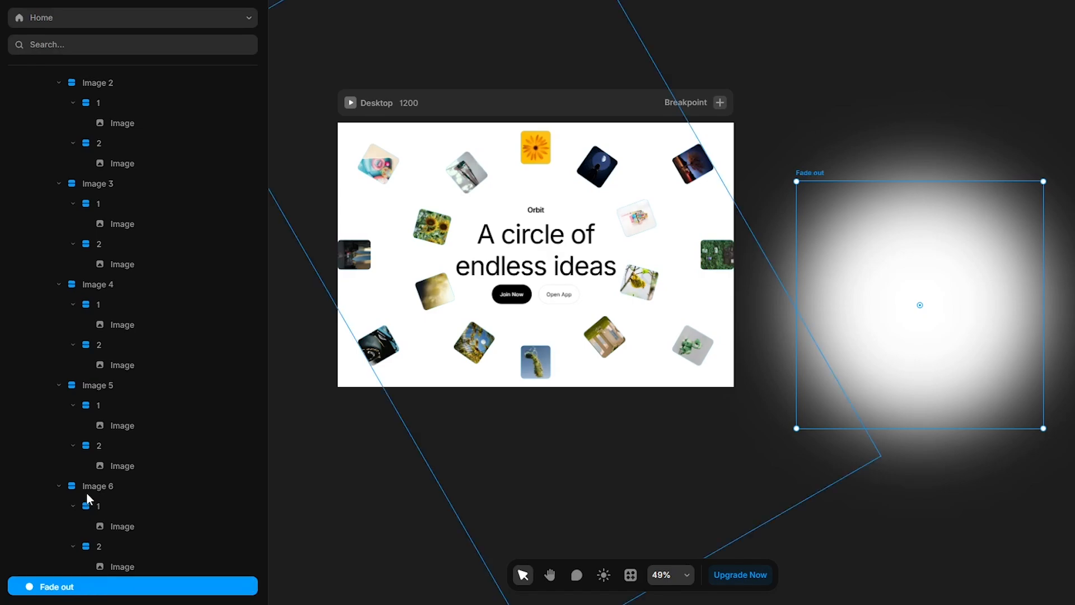
{"action": "key", "text": "Return"}
{"action": "scroll", "coordinate": [87, 491], "scroll_direction": "up", "scroll_amount": 5}
{"action": "left_click", "coordinate": [49, 208]}
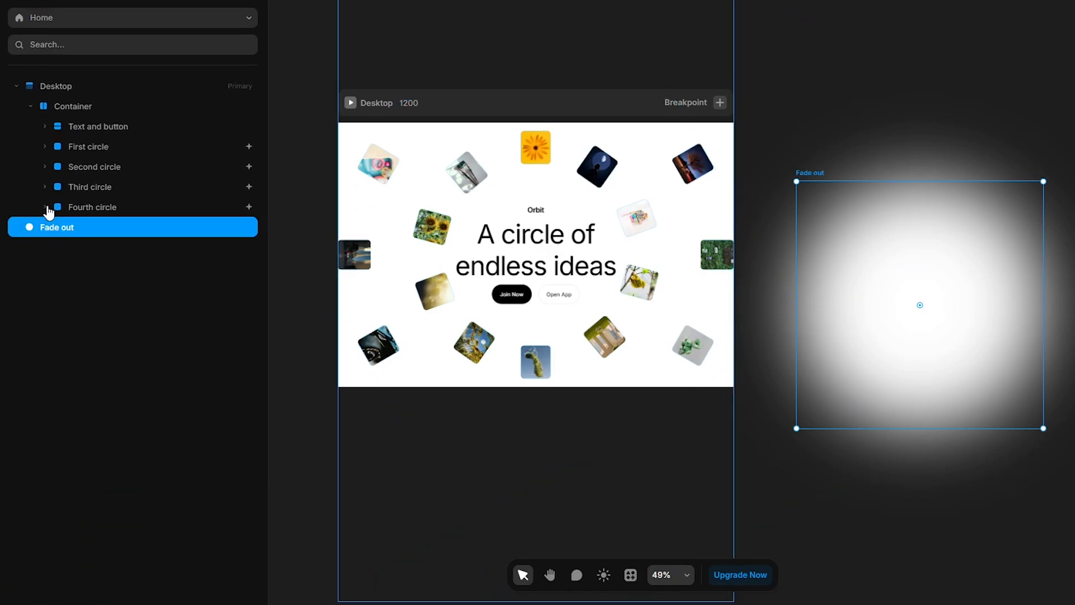
{"action": "left_click_drag", "start_coordinate": [62, 224], "coordinate": [92, 122]}
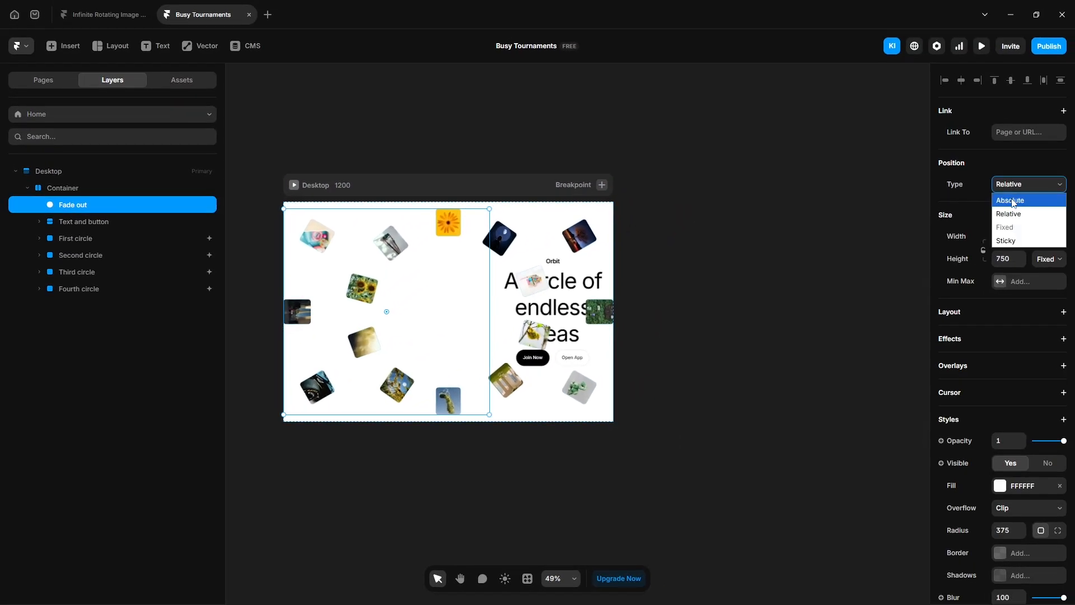
- Set the position type of Fade out to Absolute and centre it horizontally in Container
{"action": "left_click", "coordinate": [1003, 201]}
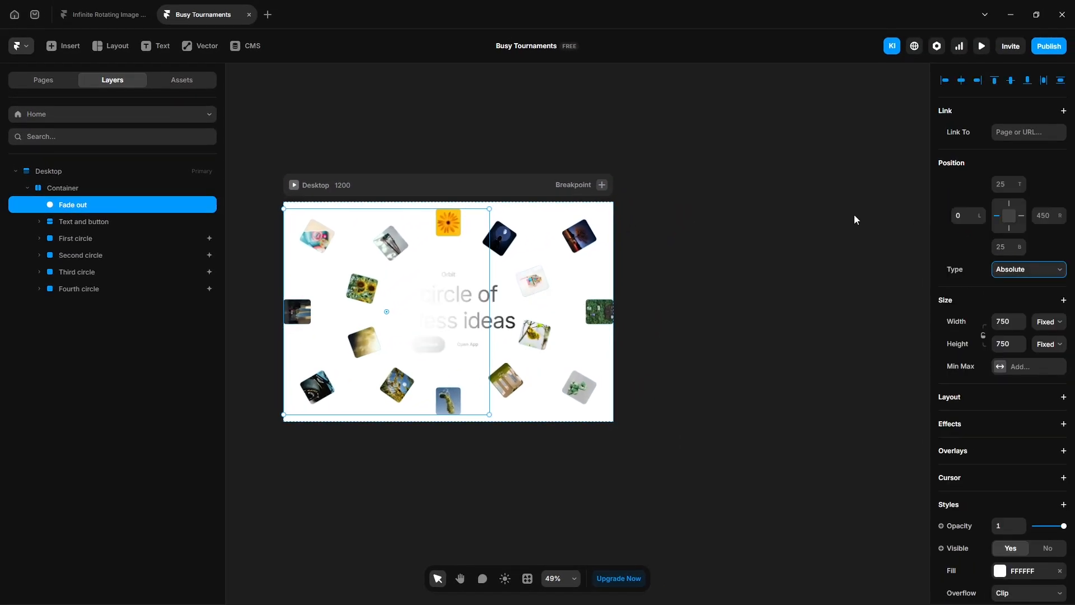
{"action": "left_click", "coordinate": [961, 81]}
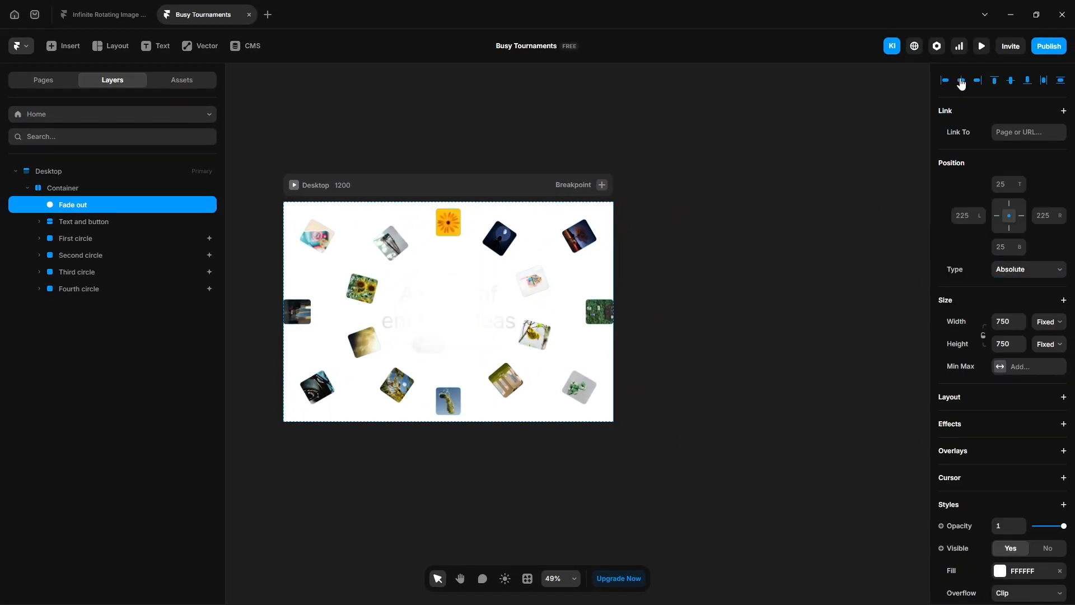
- Add a Z Index style to the Text and button stack and set it to 2
{"action": "left_click", "coordinate": [96, 223]}
{"action": "scroll", "coordinate": [986, 476], "scroll_direction": "down", "scroll_amount": 5}
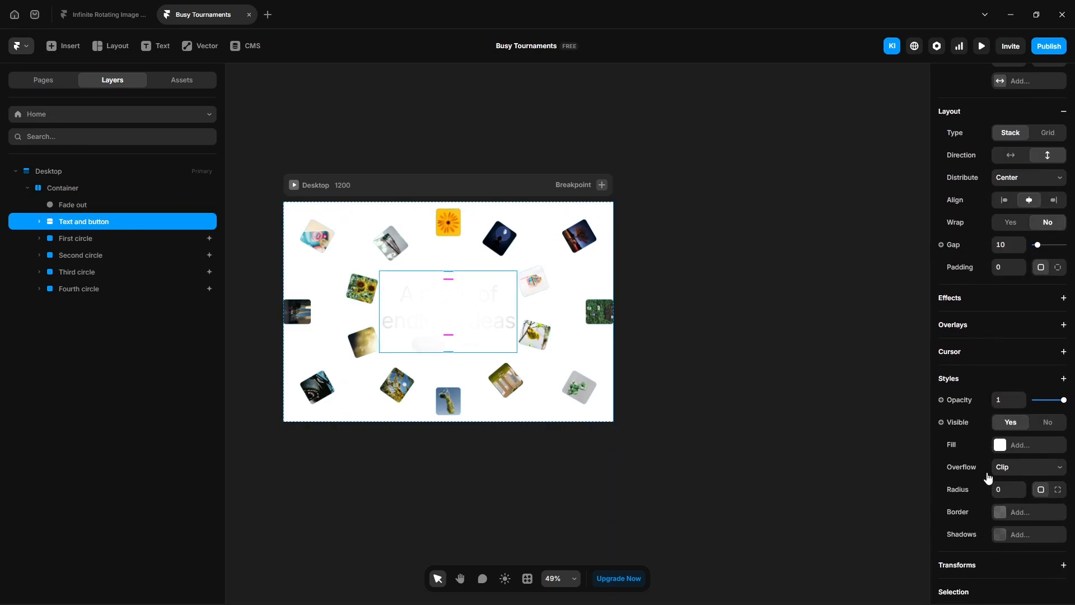
{"action": "left_click", "coordinate": [988, 381]}
{"action": "left_click", "coordinate": [952, 362]}
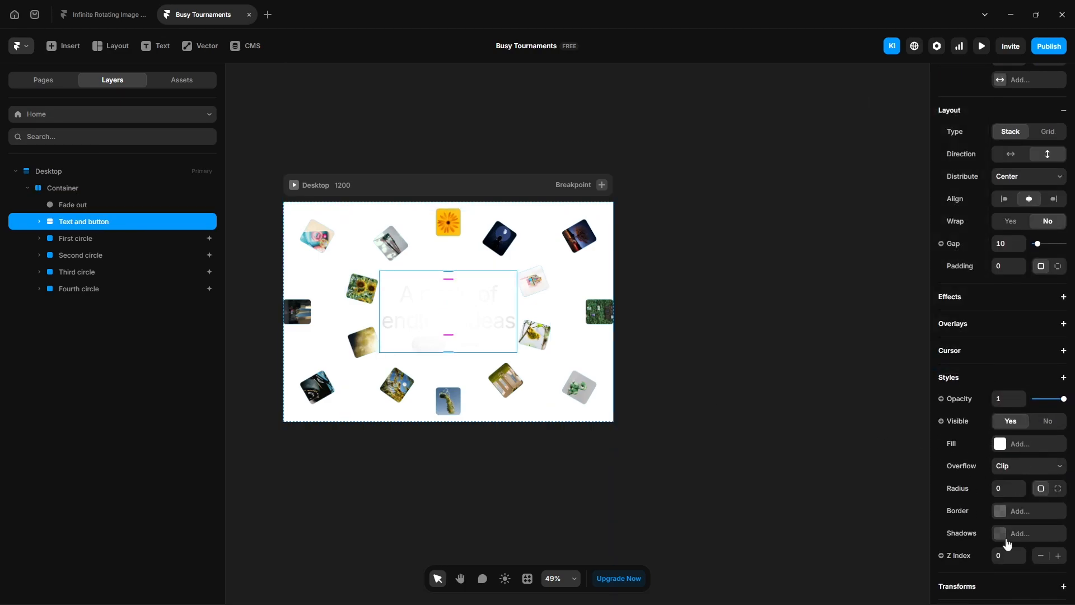
{"action": "type", "text": "2"}
{"action": "left_click", "coordinate": [259, 542]}
- Check the styles of Fade out and remove the Z Index from First circle
{"action": "left_click", "coordinate": [73, 206]}
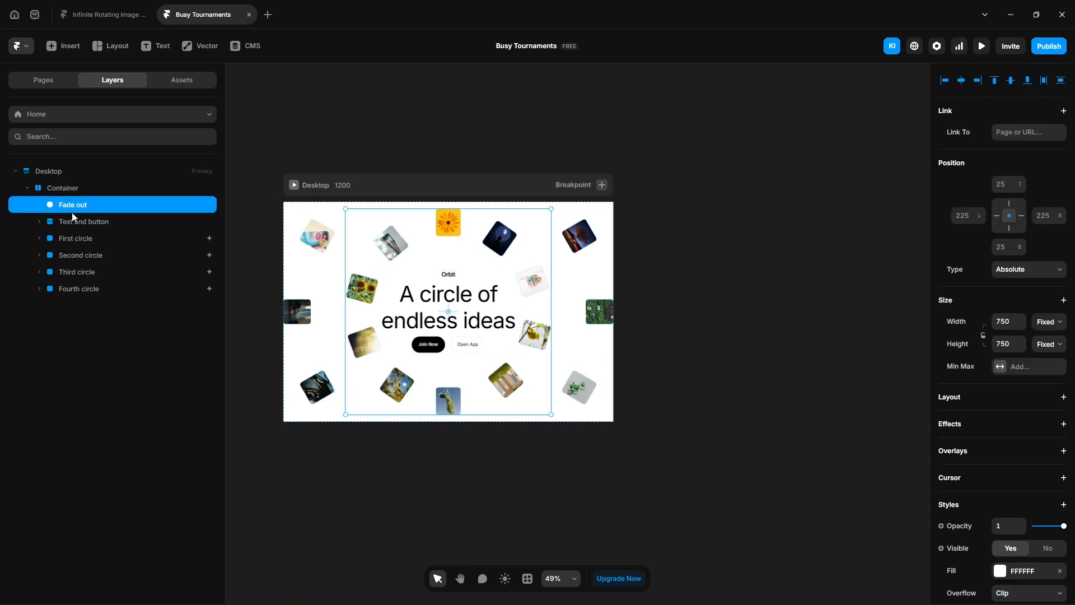
{"action": "scroll", "coordinate": [993, 481], "scroll_direction": "down", "scroll_amount": 3}
{"action": "scroll", "coordinate": [993, 481], "scroll_direction": "down", "scroll_amount": 2}
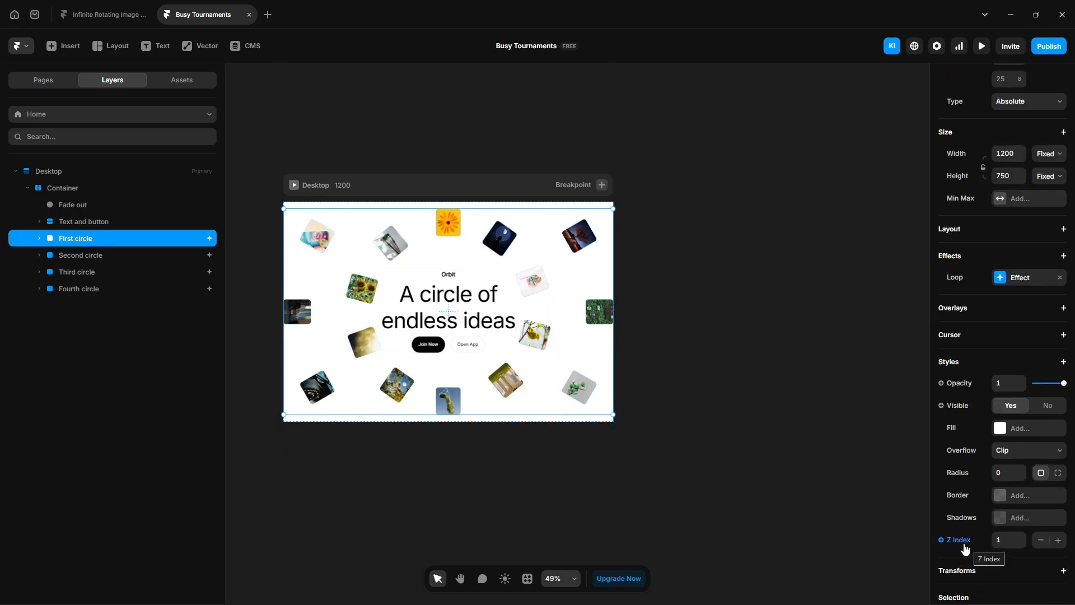
{"action": "left_click", "coordinate": [974, 529]}
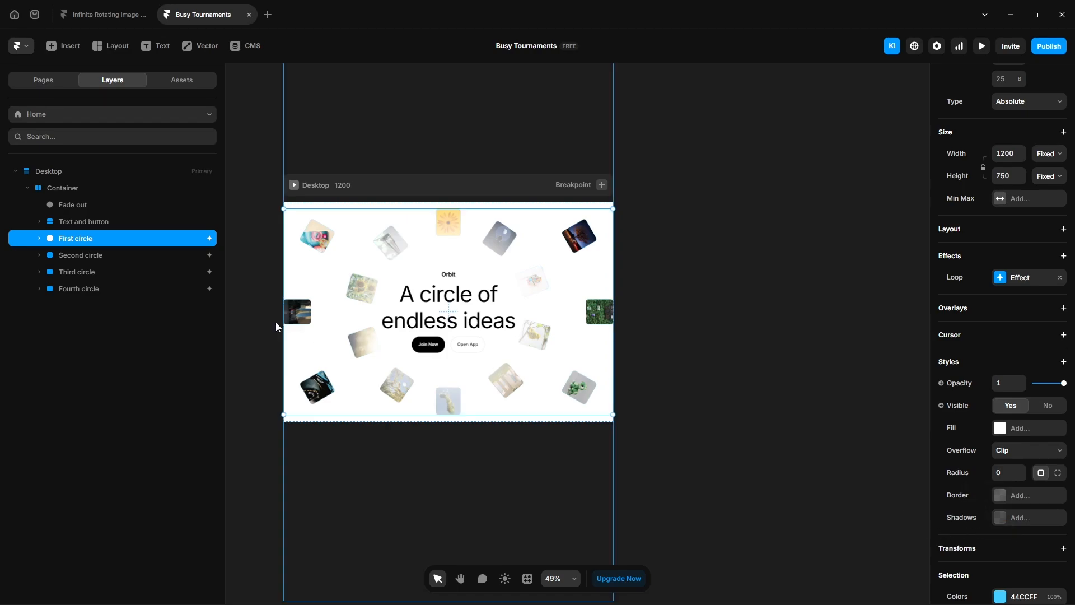
- Remove the Z Index from Second circle, Third circle and Fourth circle together, and preview the page
{"action": "left_click", "coordinate": [98, 256]}
{"action": "left_click", "coordinate": [102, 288], "text": "shift"}
{"action": "scroll", "coordinate": [979, 450], "scroll_direction": "down", "scroll_amount": 4}
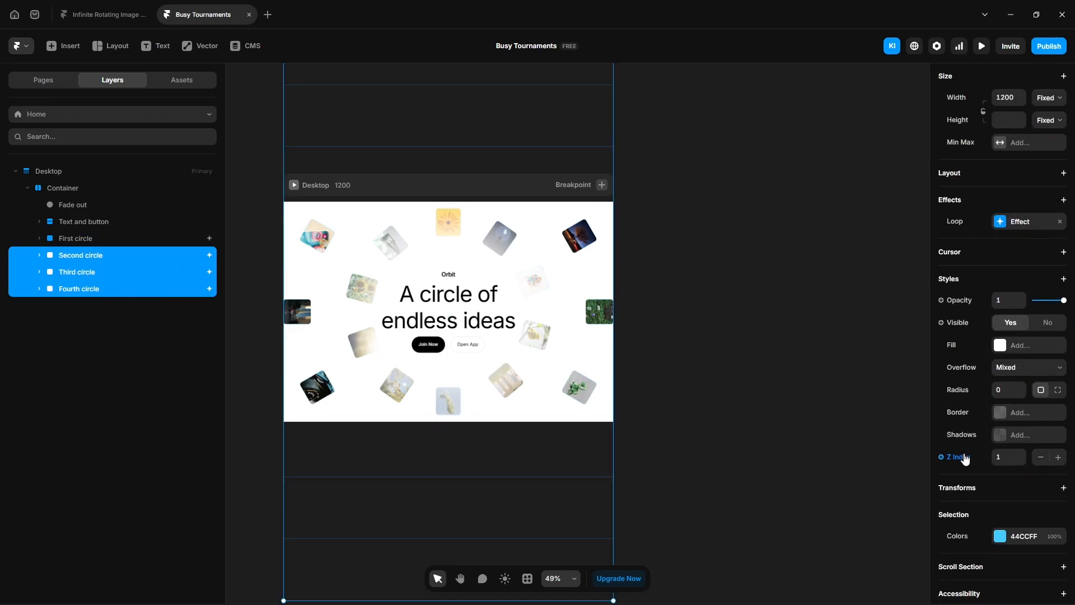
{"action": "right_click", "coordinate": [966, 466]}
{"action": "left_click", "coordinate": [975, 506]}
{"action": "left_click", "coordinate": [787, 428]}
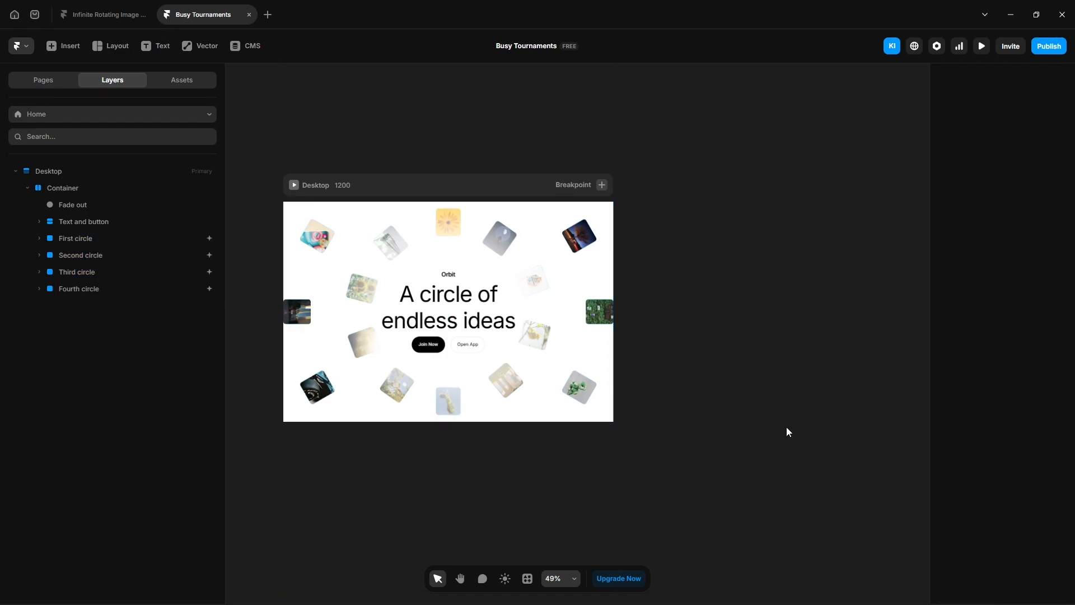
{"action": "left_click", "coordinate": [982, 47]}
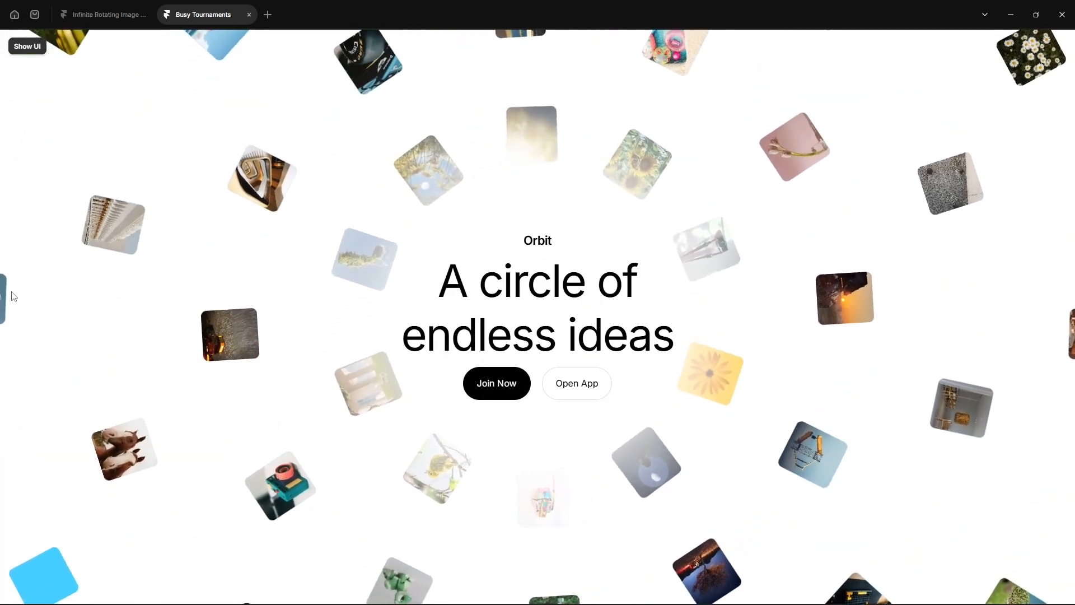